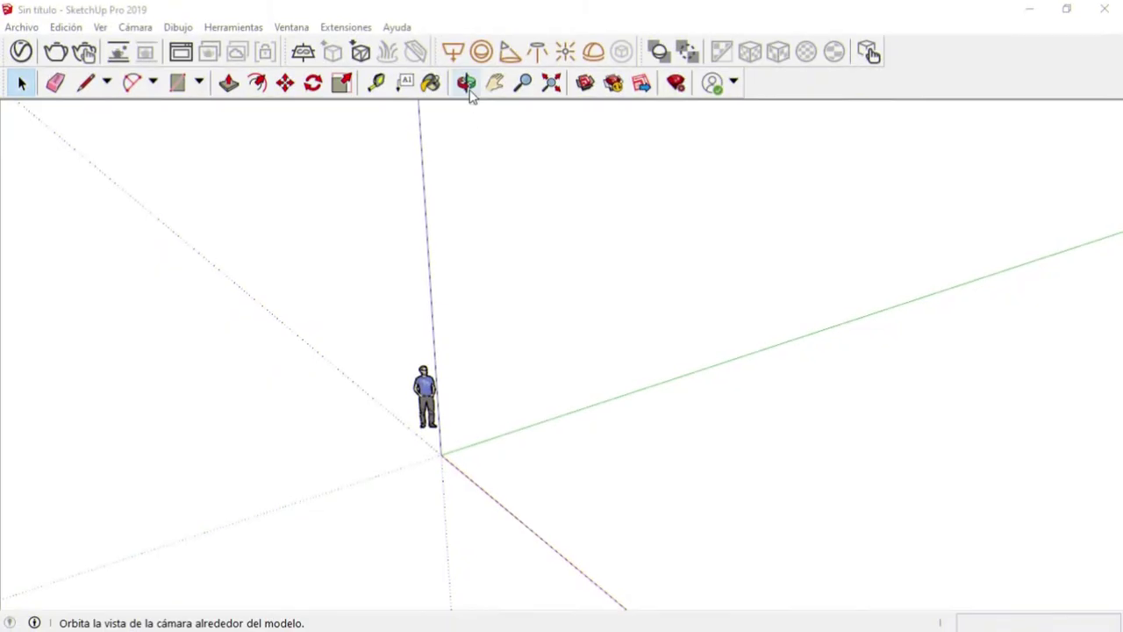
# Explore the empty scene around the axes and the human figure using Orbit, Pan and Zoom
pyautogui.click(466, 82)
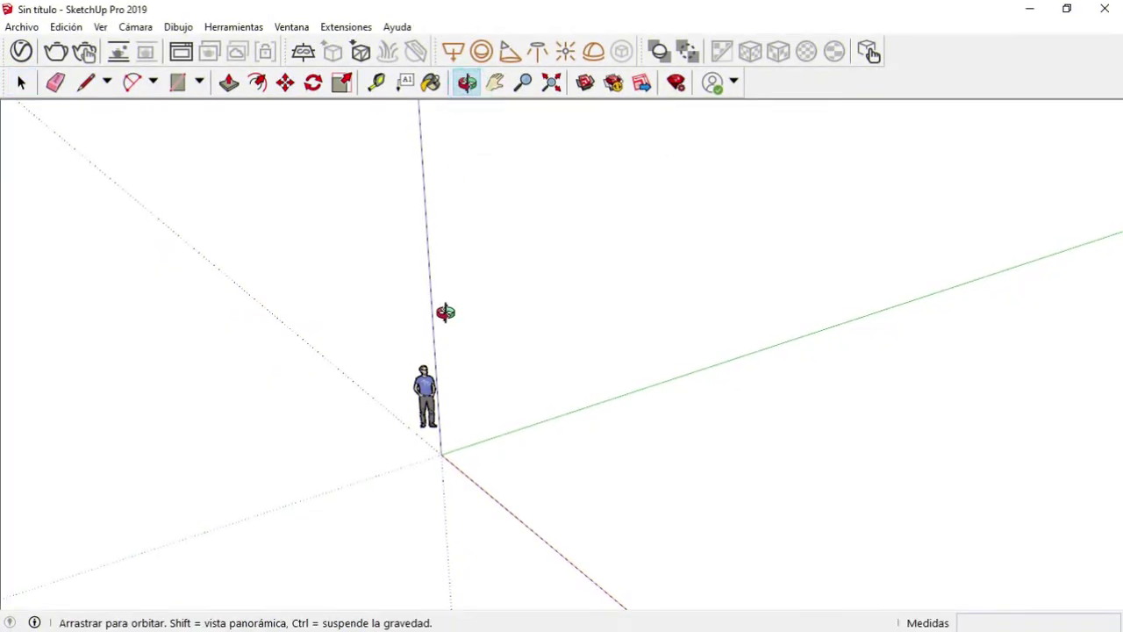
pyautogui.moveTo(434, 348); pyautogui.dragTo(378, 312)
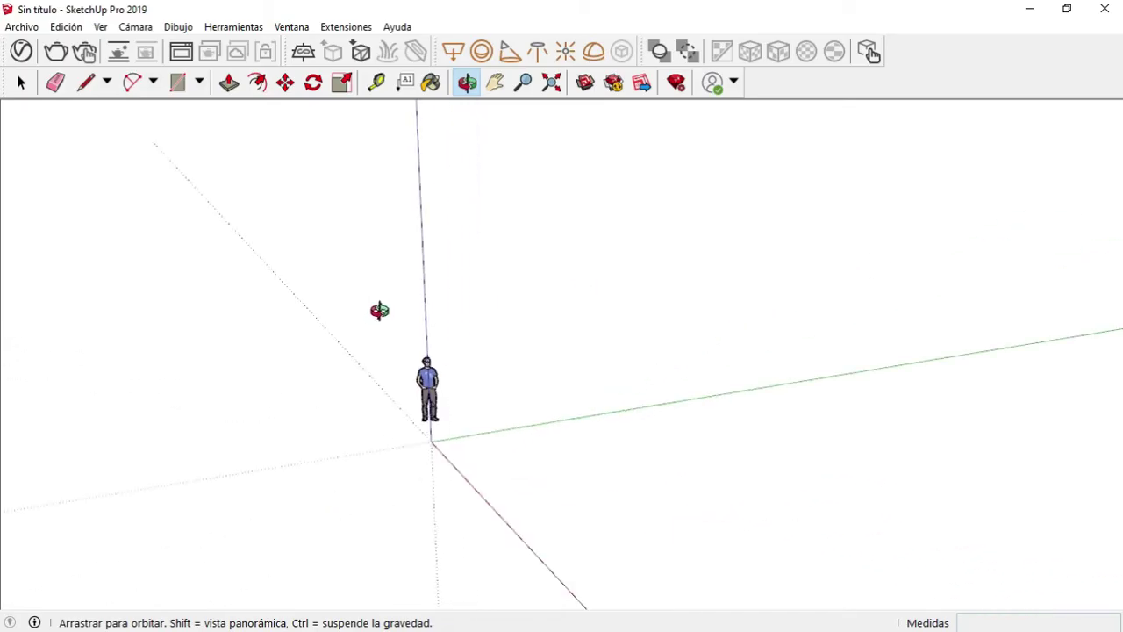
pyautogui.click(497, 82)
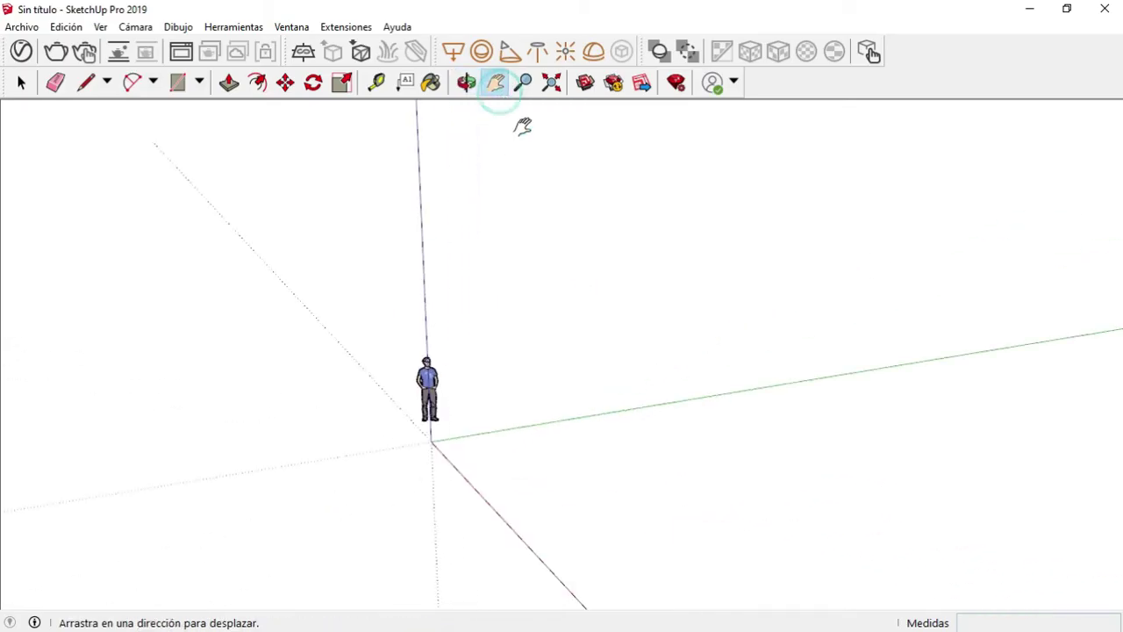
pyautogui.moveTo(727, 258); pyautogui.dragTo(687, 265)
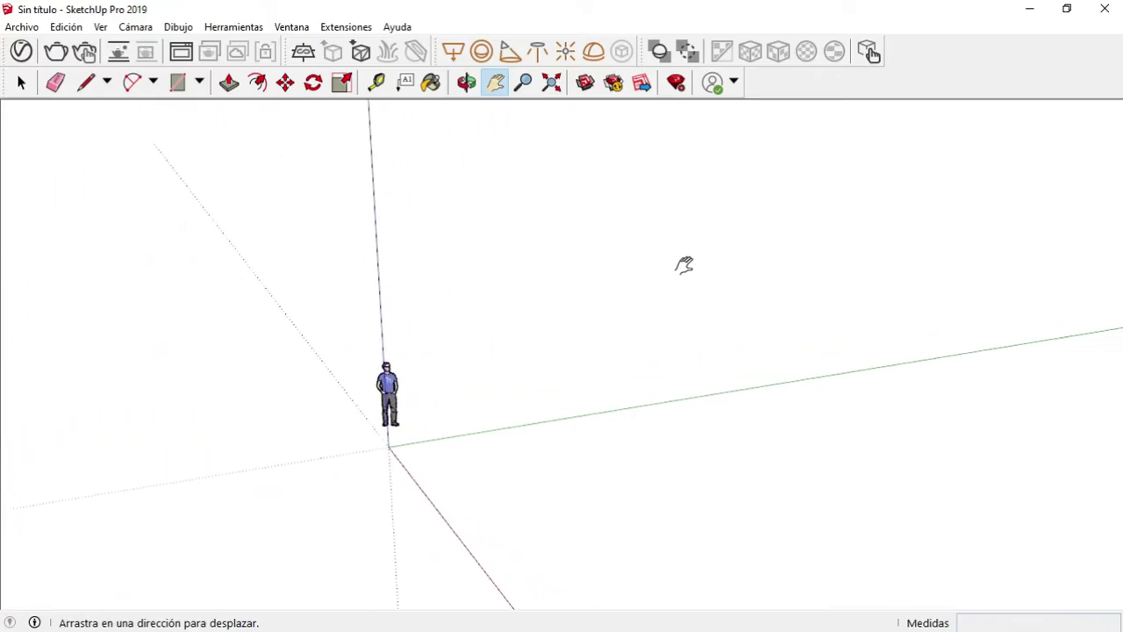
pyautogui.click(466, 82)
pyautogui.moveTo(587, 351); pyautogui.dragTo(678, 350)
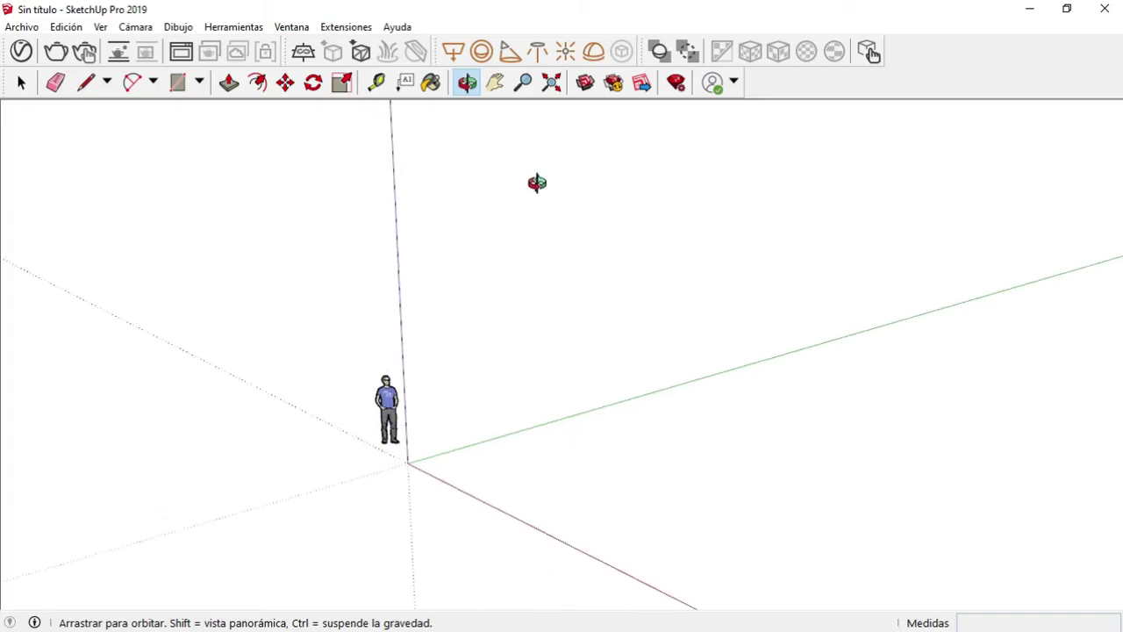
pyautogui.click(523, 83)
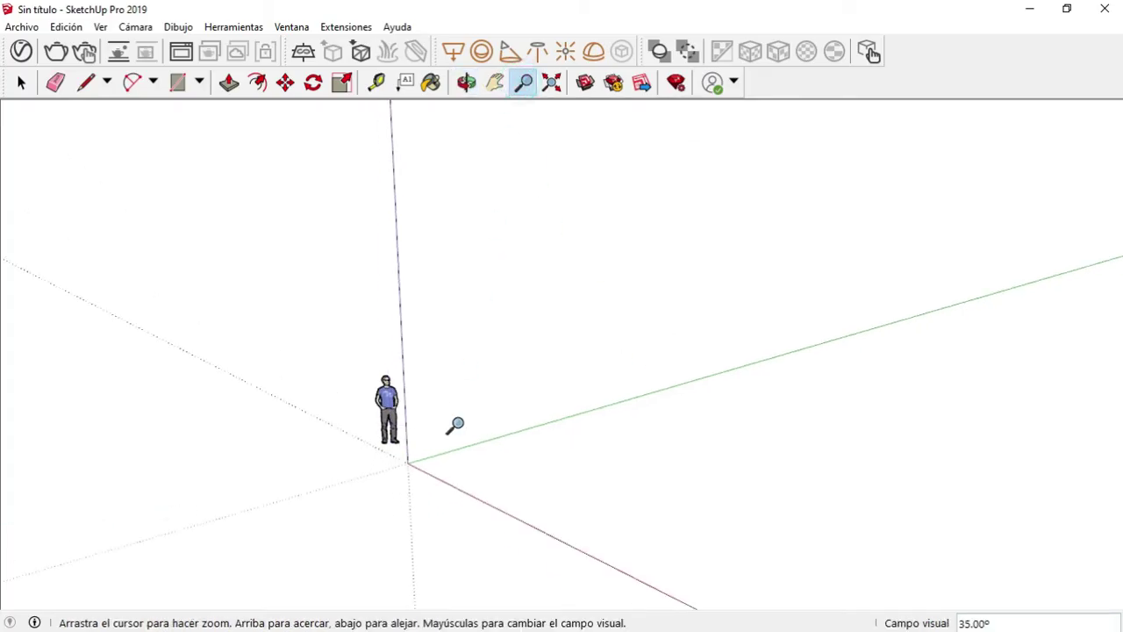
pyautogui.moveTo(454, 424); pyautogui.dragTo(406, 586)
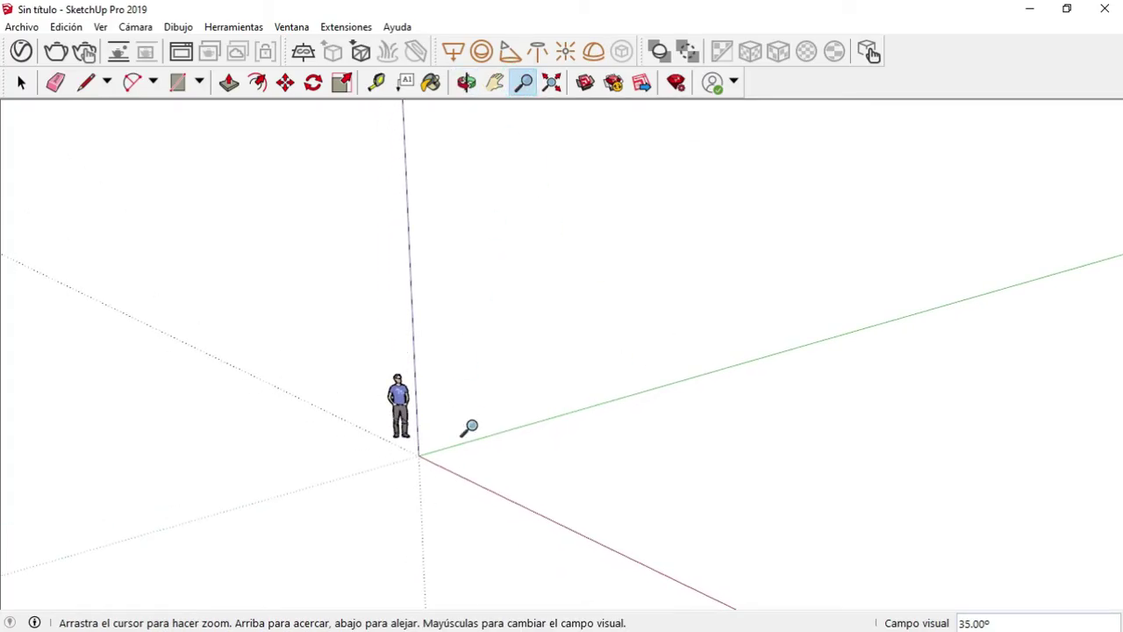
pyautogui.moveTo(476, 366); pyautogui.dragTo(521, 273)
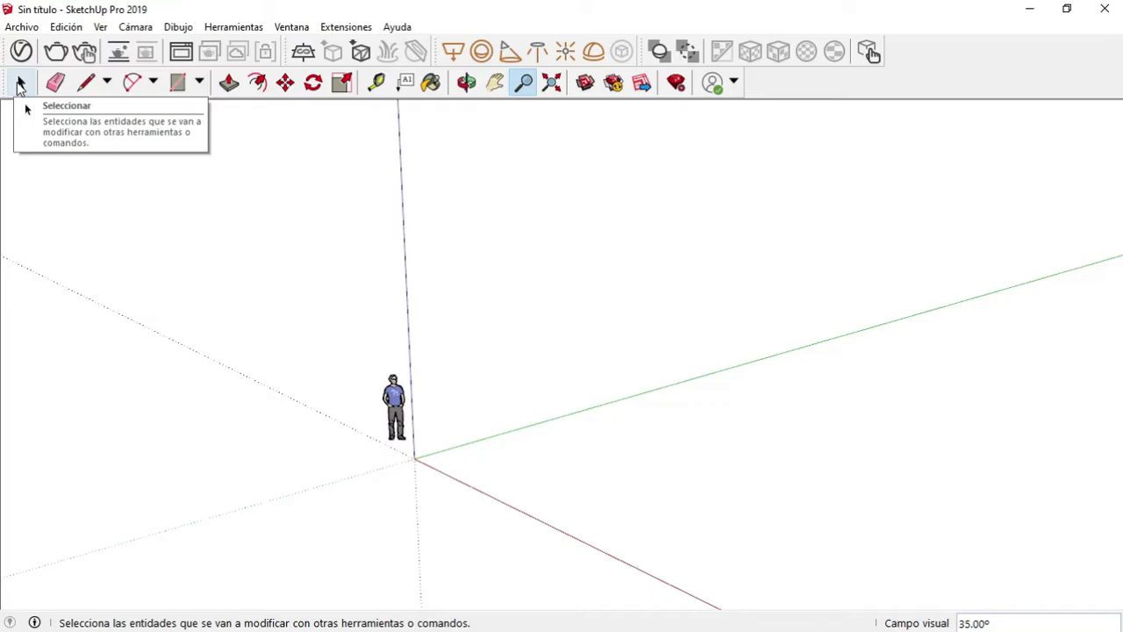
pyautogui.click(21, 83)
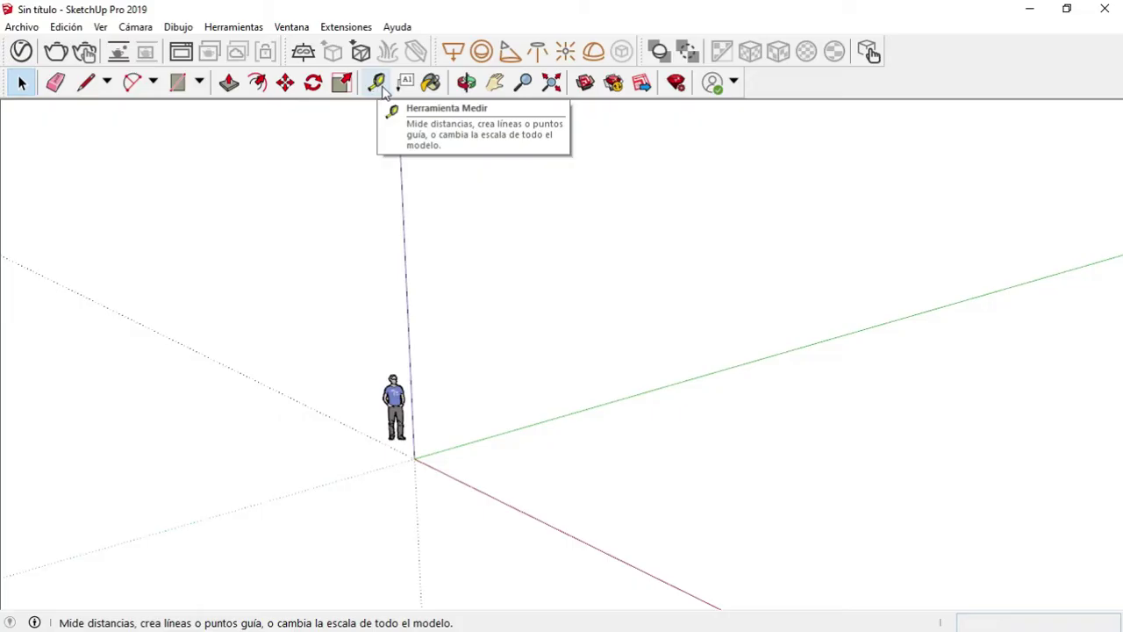
# Draw a 1.2 m line from the origin along the green axis, continued by a 1.2 m line parallel to the red axis
pyautogui.click(87, 84)
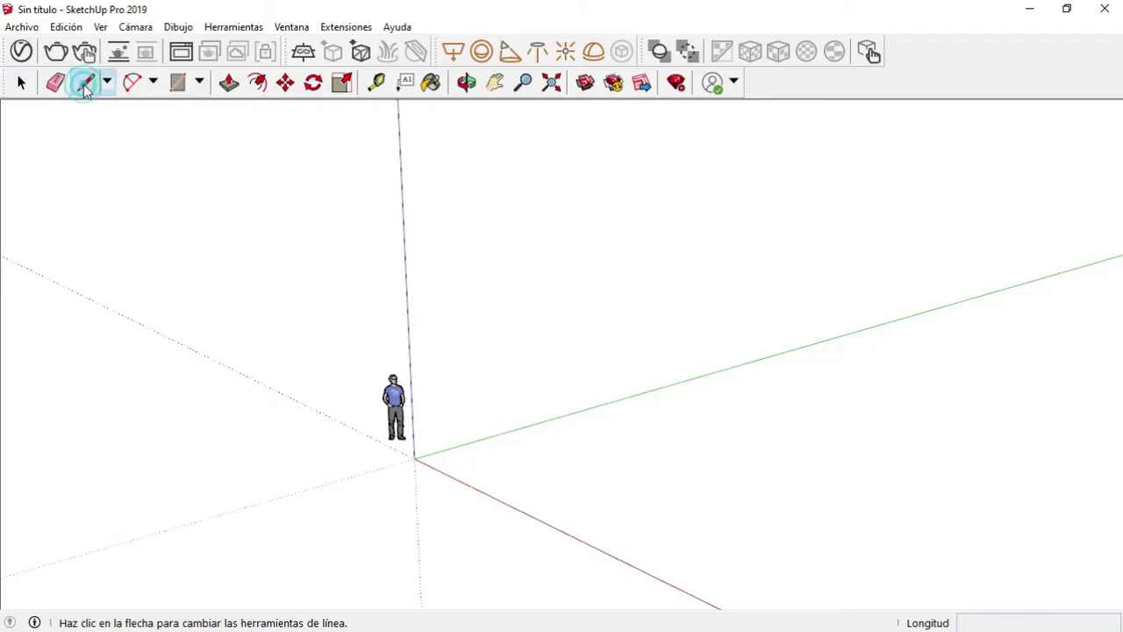
pyautogui.click(416, 457)
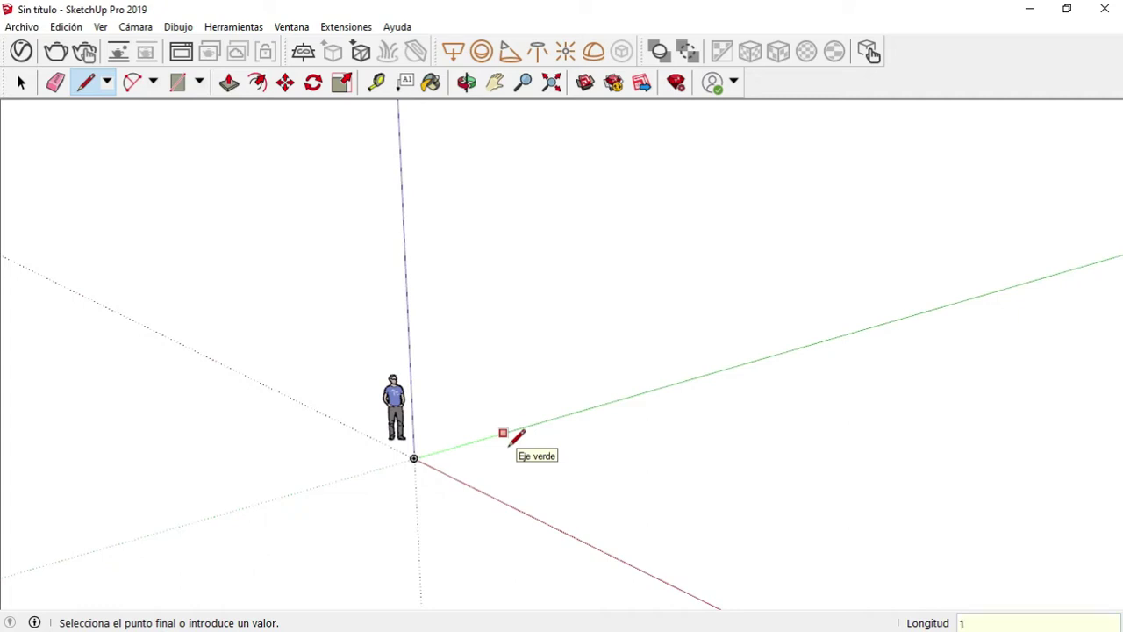
pyautogui.write('2')
pyautogui.press('Return')
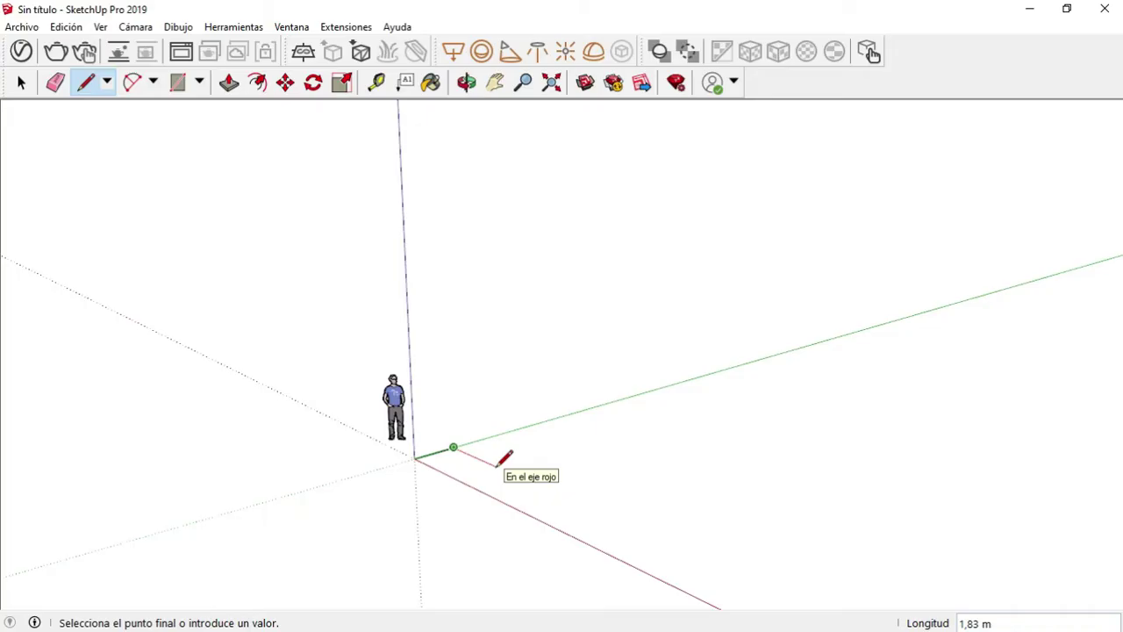
pyautogui.write(',')
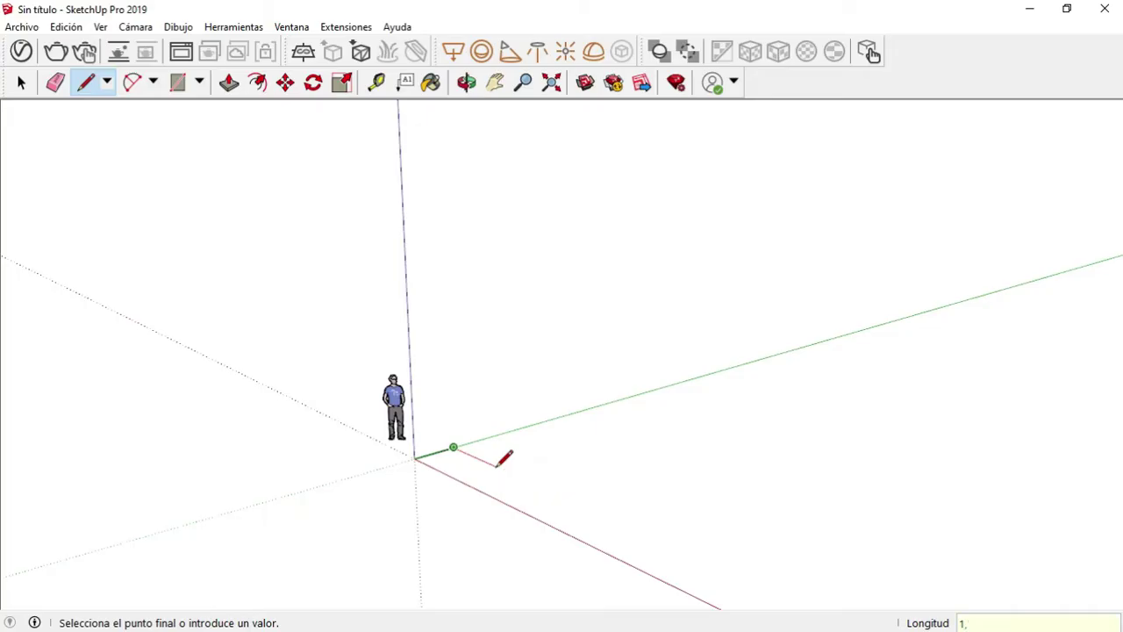
pyautogui.write('2')
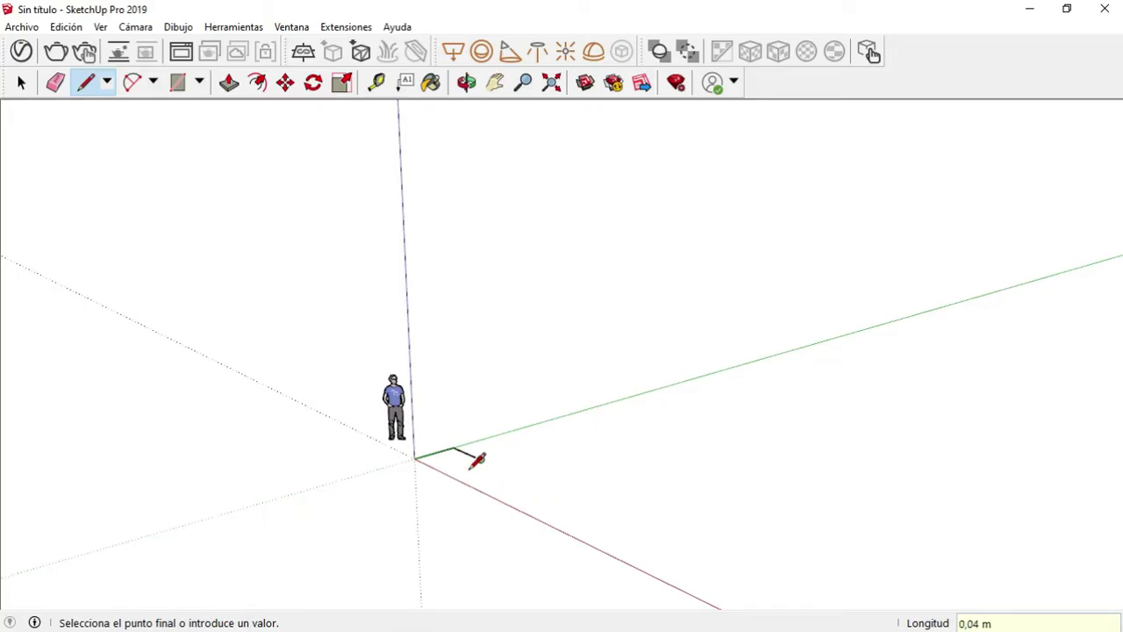
pyautogui.press('Return')
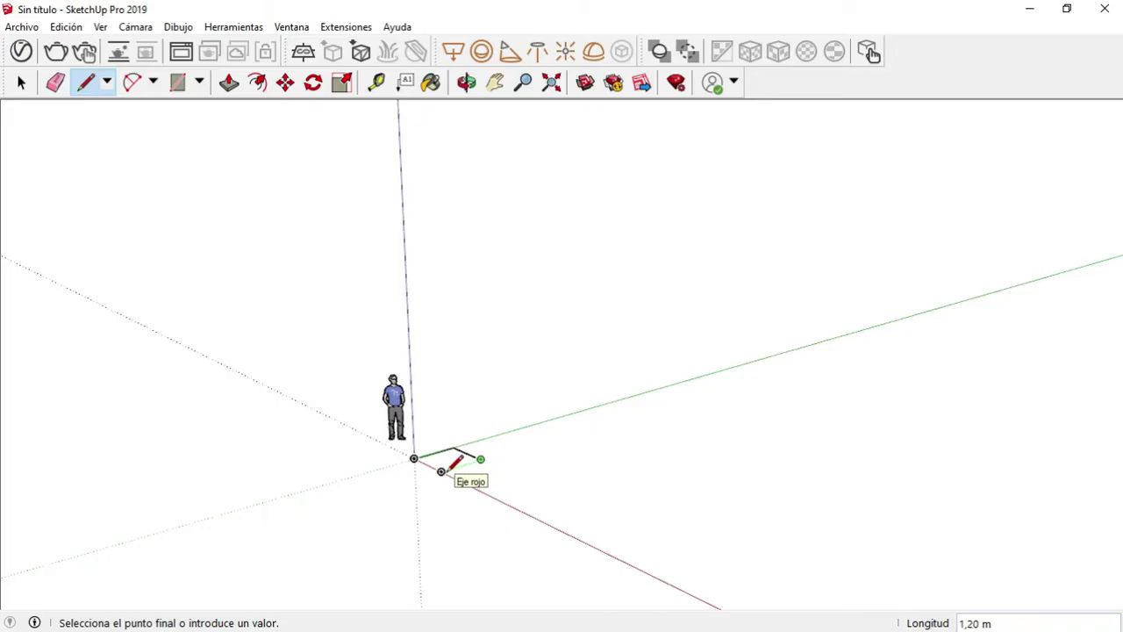
# Complete the square with a 1.2 m edge back to the red axis and a closing edge to the origin
pyautogui.write('1,2')
pyautogui.press('Return')
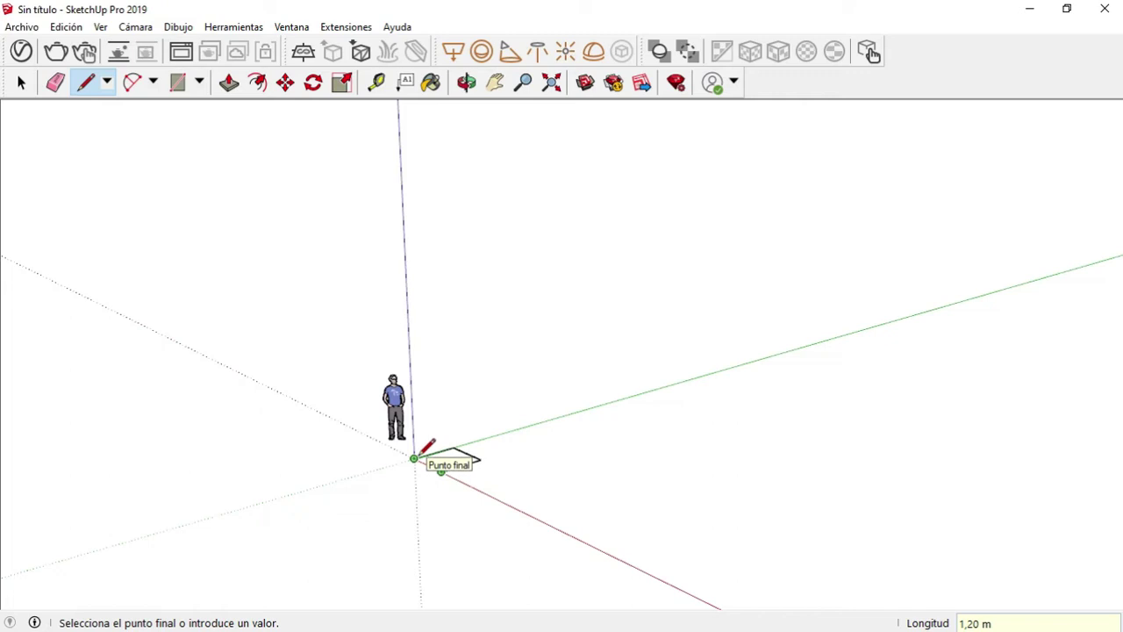
pyautogui.scroll(5, 425, 449)
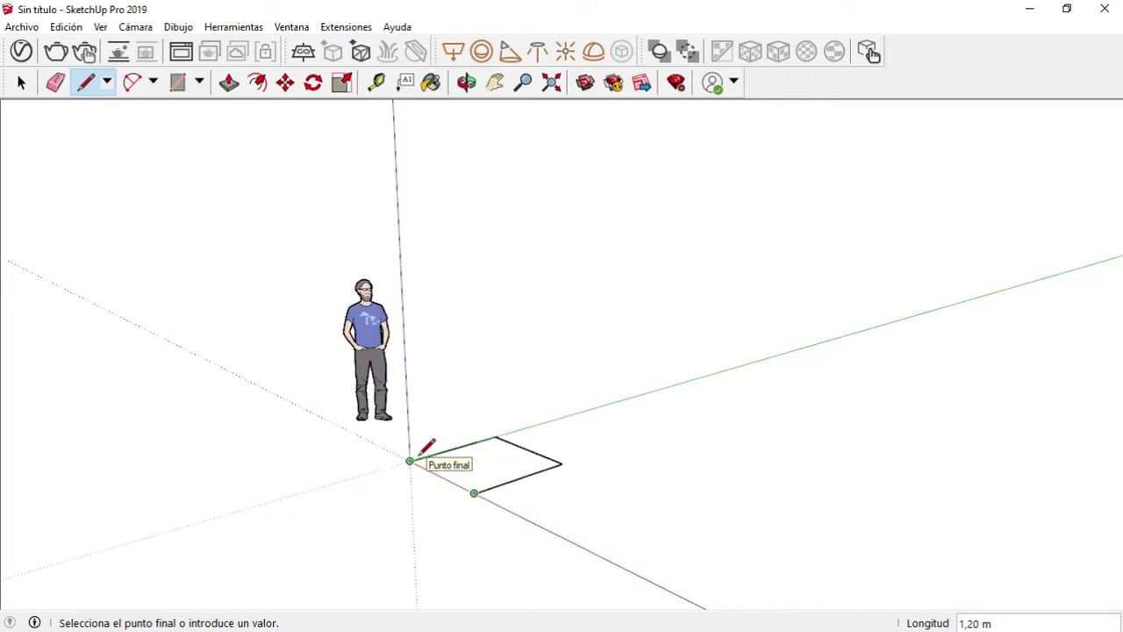
pyautogui.scroll(4, 422, 452)
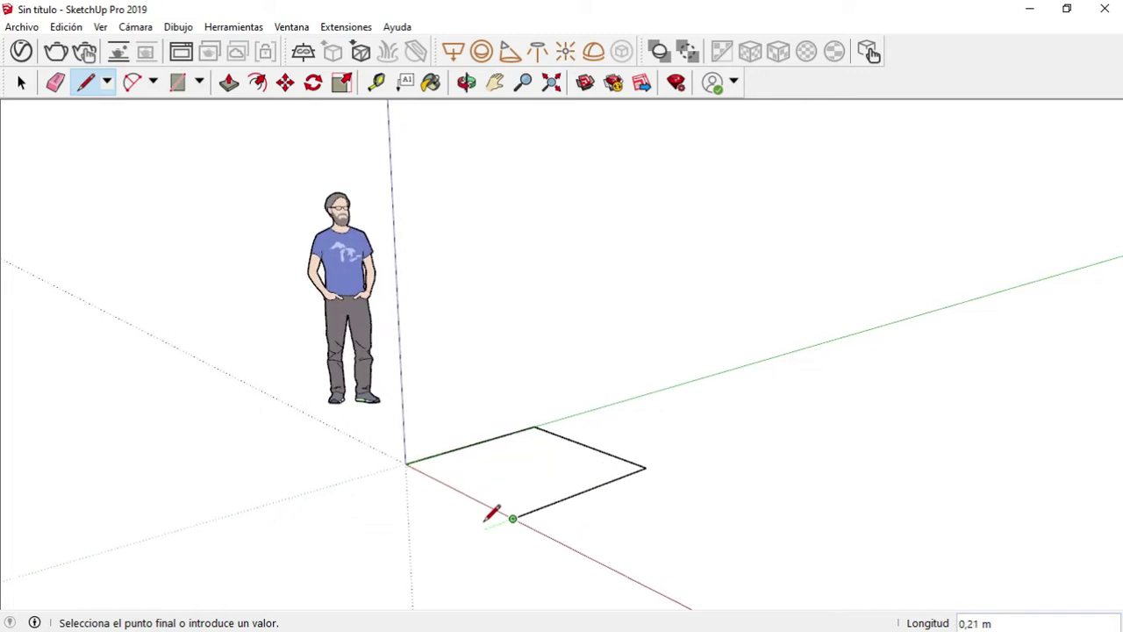
pyautogui.click(405, 462)
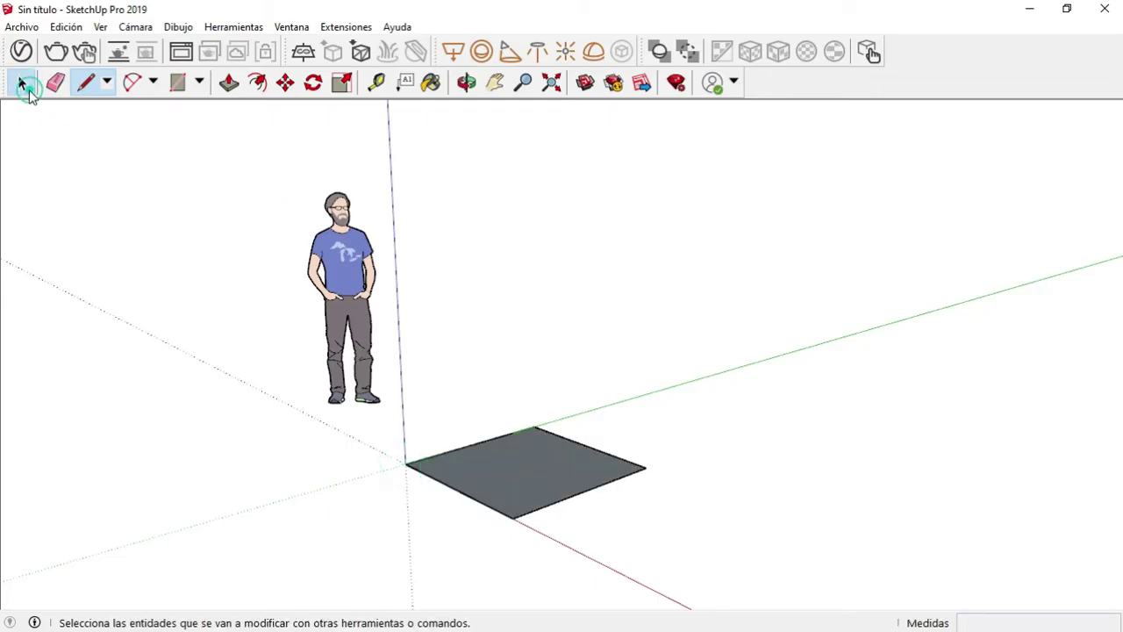
pyautogui.click(22, 82)
# Extrude the square face upward by 1.2 m with Push/Pull to form a cube
pyautogui.click(466, 82)
pyautogui.moveTo(454, 212); pyautogui.dragTo(492, 351)
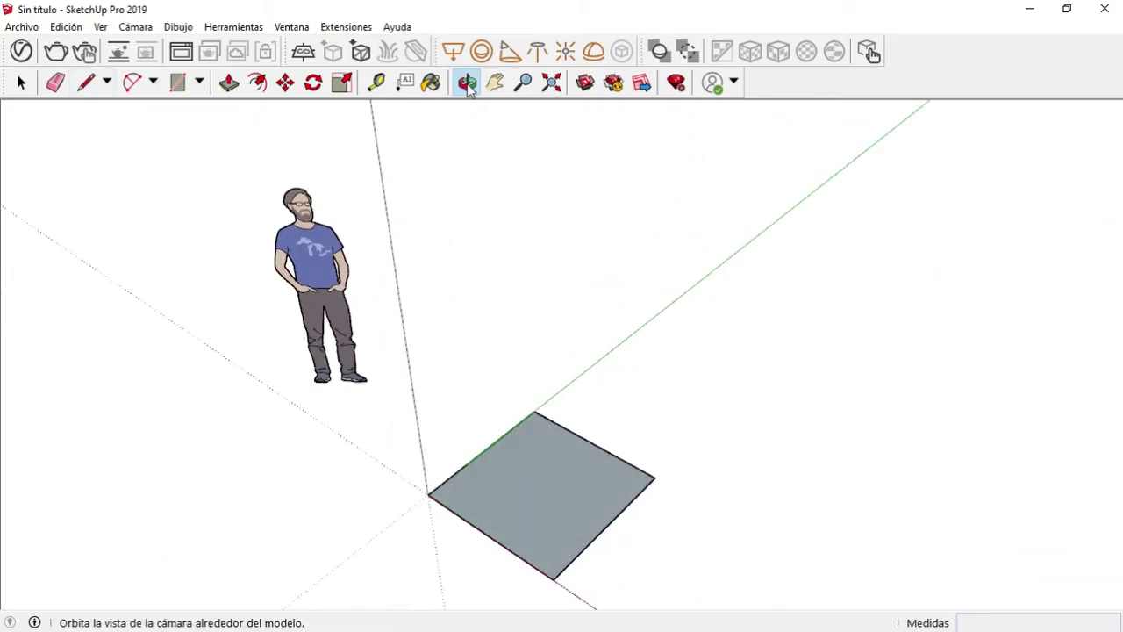
pyautogui.click(87, 83)
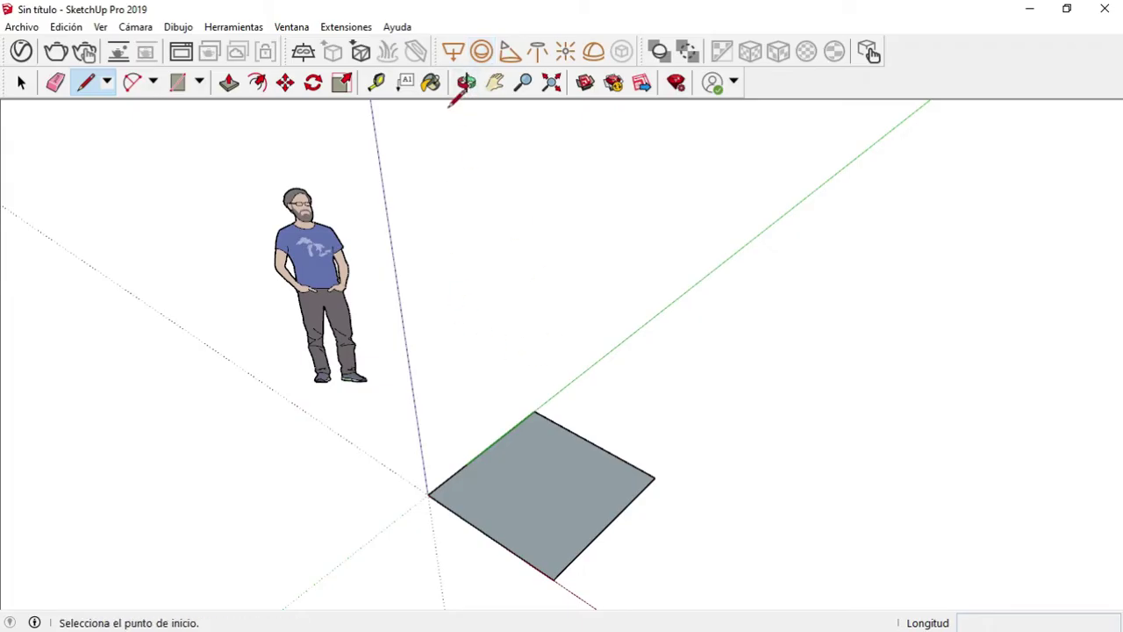
pyautogui.click(466, 83)
pyautogui.moveTo(430, 355); pyautogui.dragTo(641, 366)
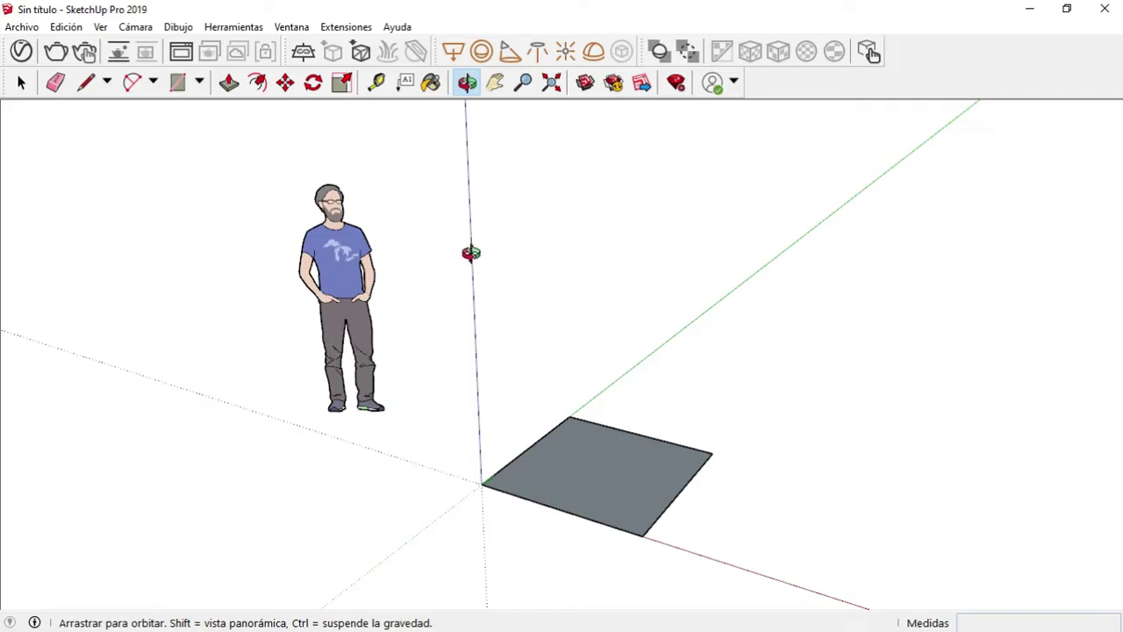
pyautogui.click(229, 84)
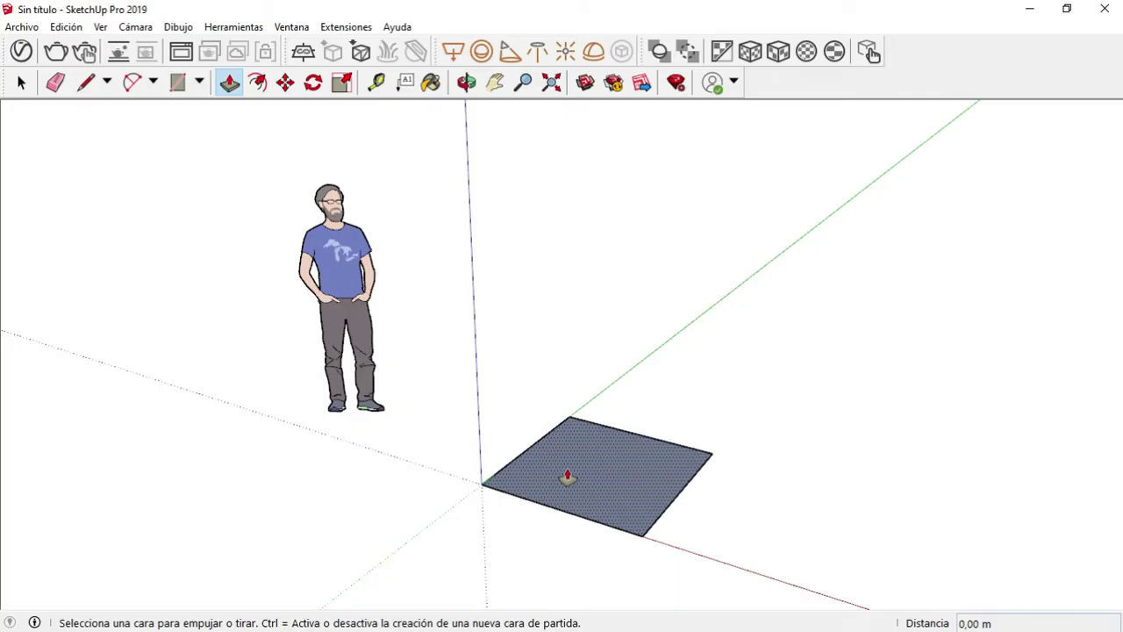
pyautogui.click(633, 463)
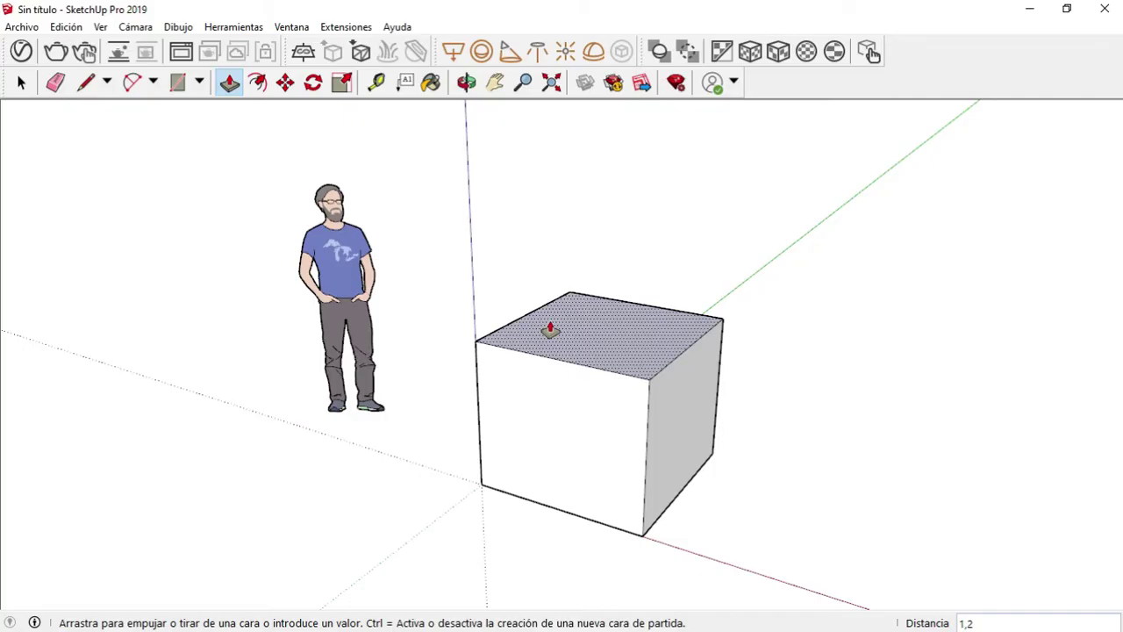
pyautogui.press('Return')
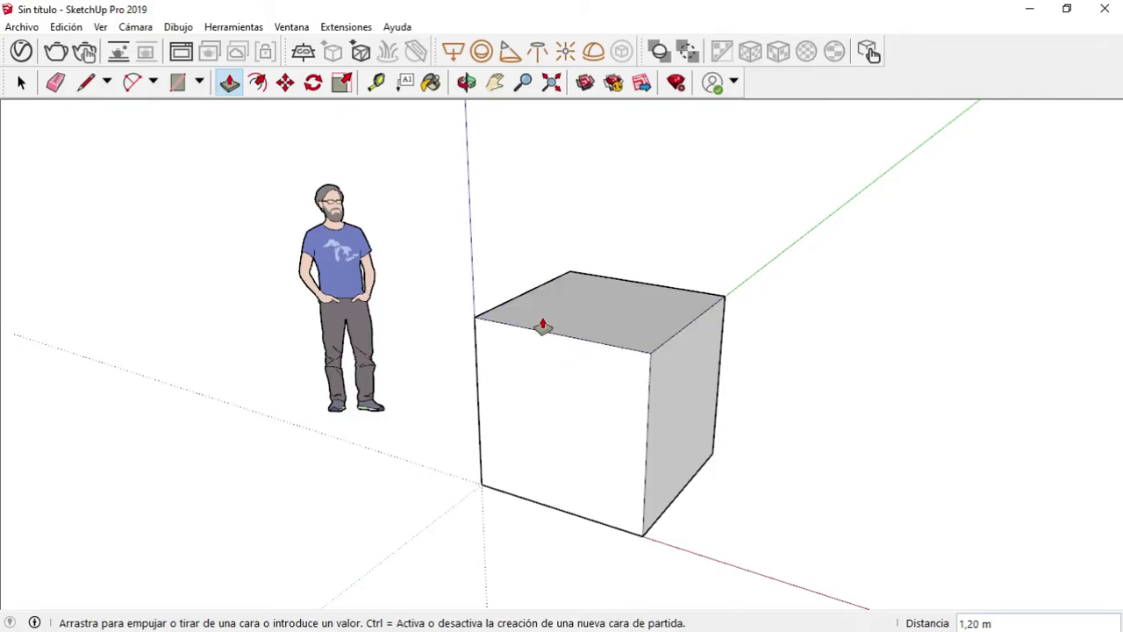
pyautogui.click(22, 83)
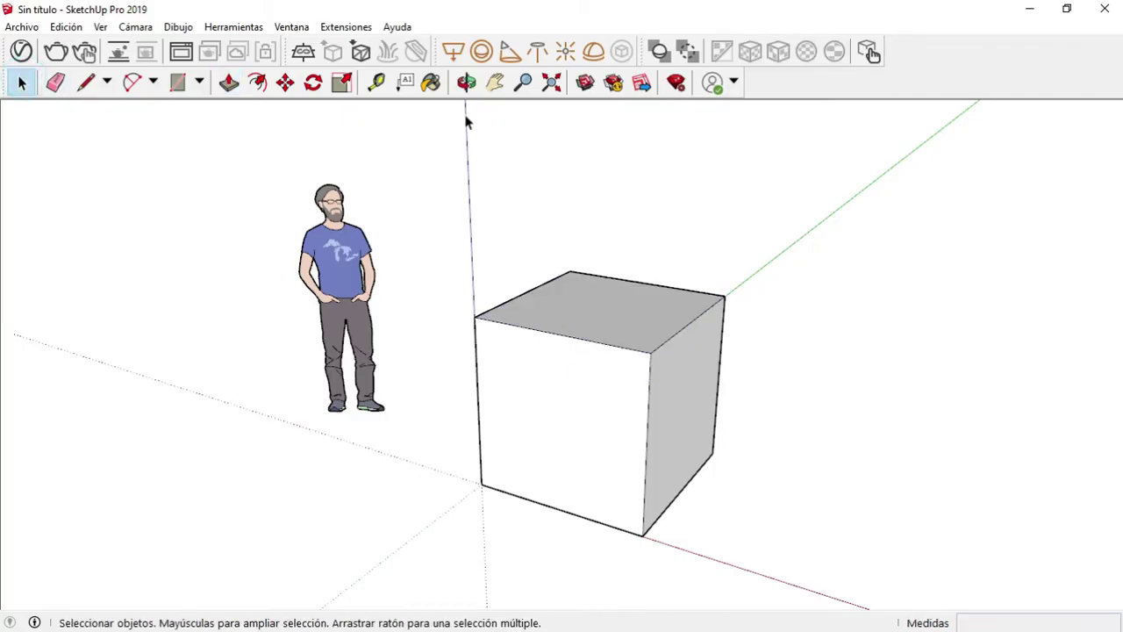
# Try out Tape Measure guides parallel to the cube's front bottom edge and its front-left vertical edge
pyautogui.click(376, 83)
pyautogui.click(538, 502)
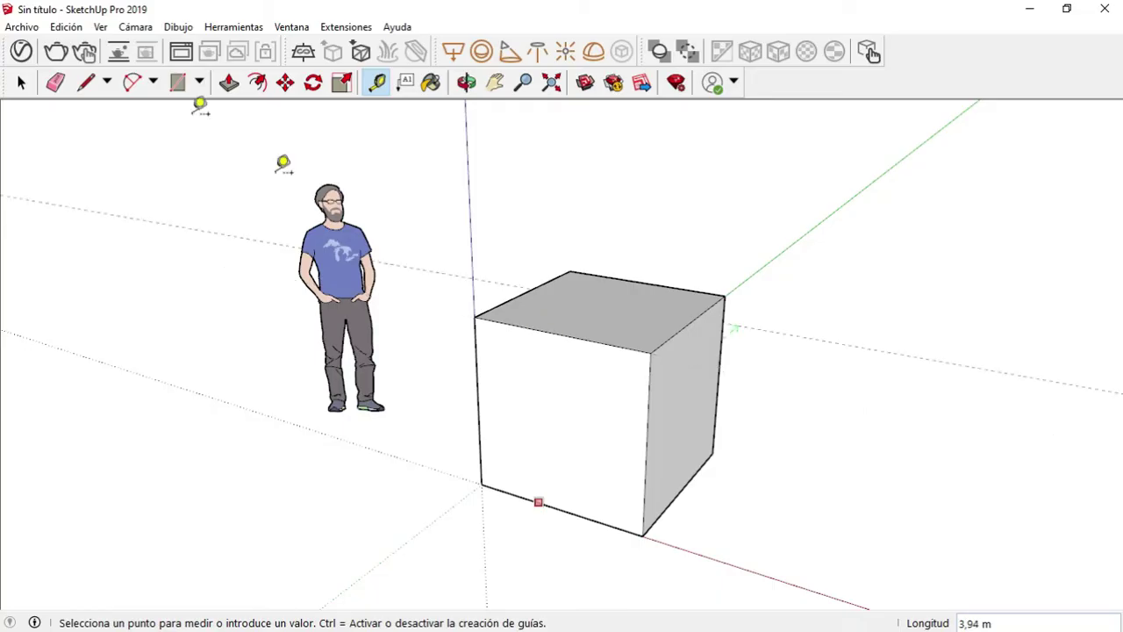
pyautogui.click(22, 83)
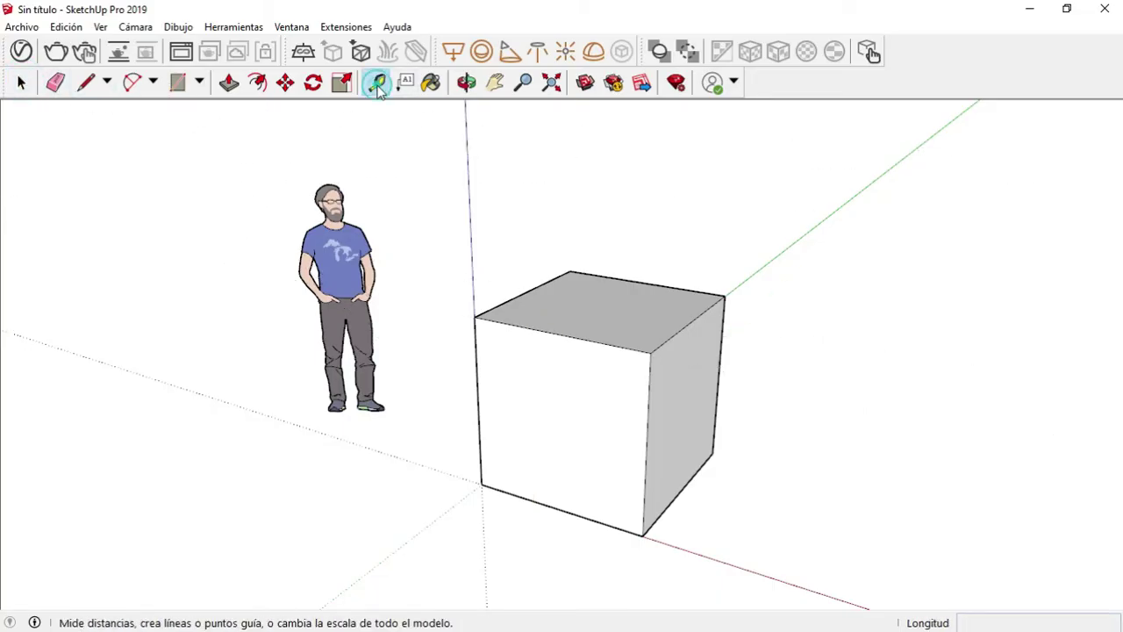
pyautogui.click(377, 85)
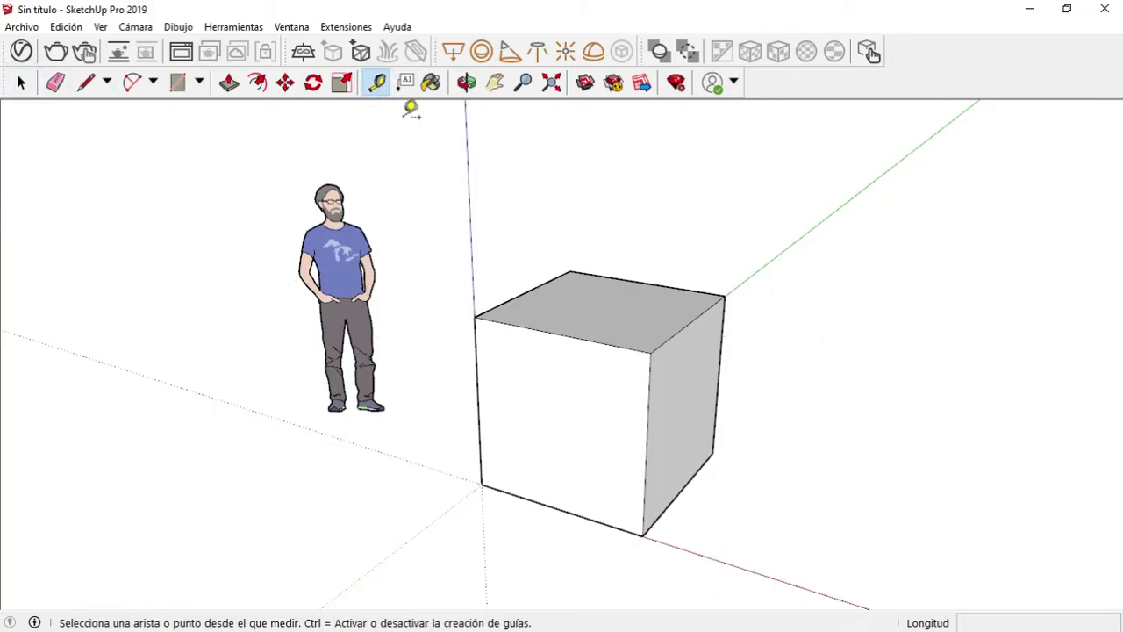
pyautogui.click(558, 508)
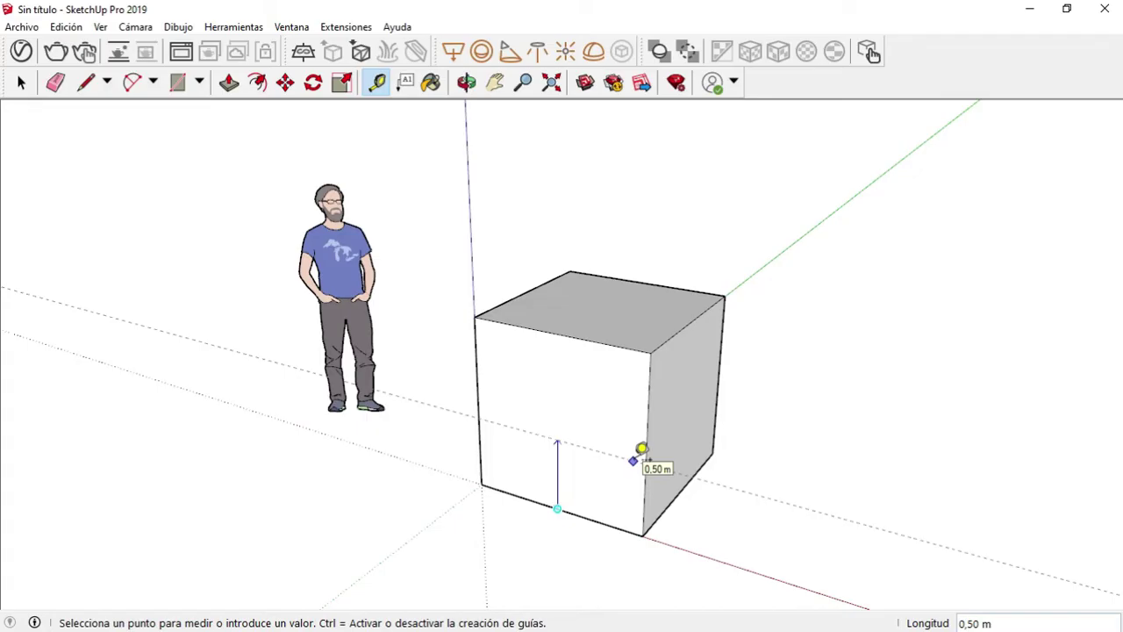
pyautogui.press('Escape')
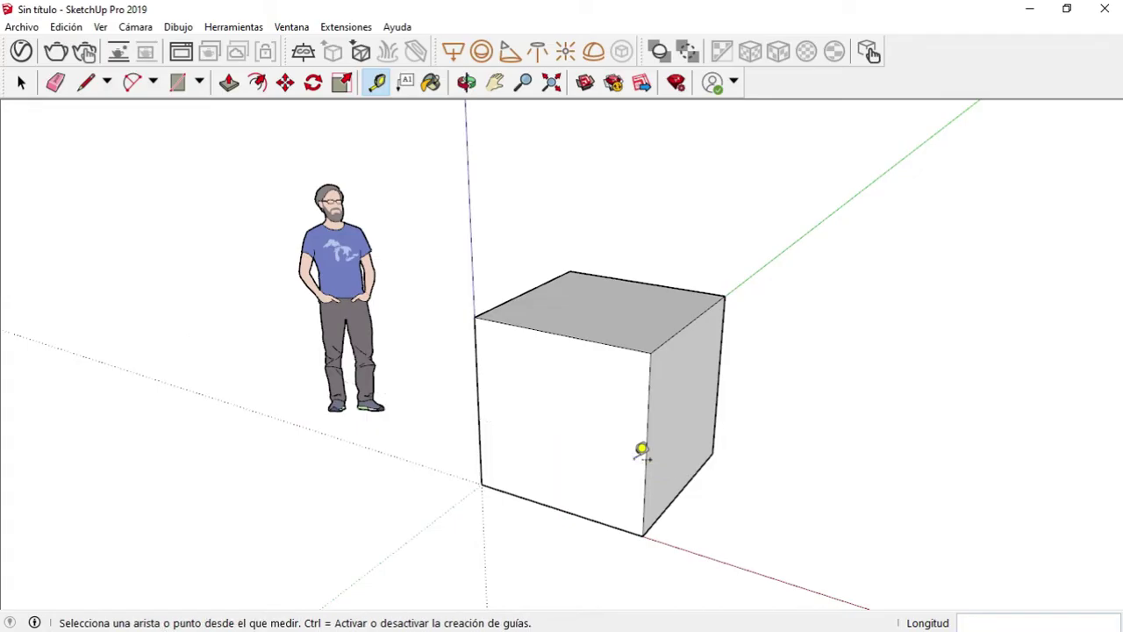
pyautogui.click(478, 385)
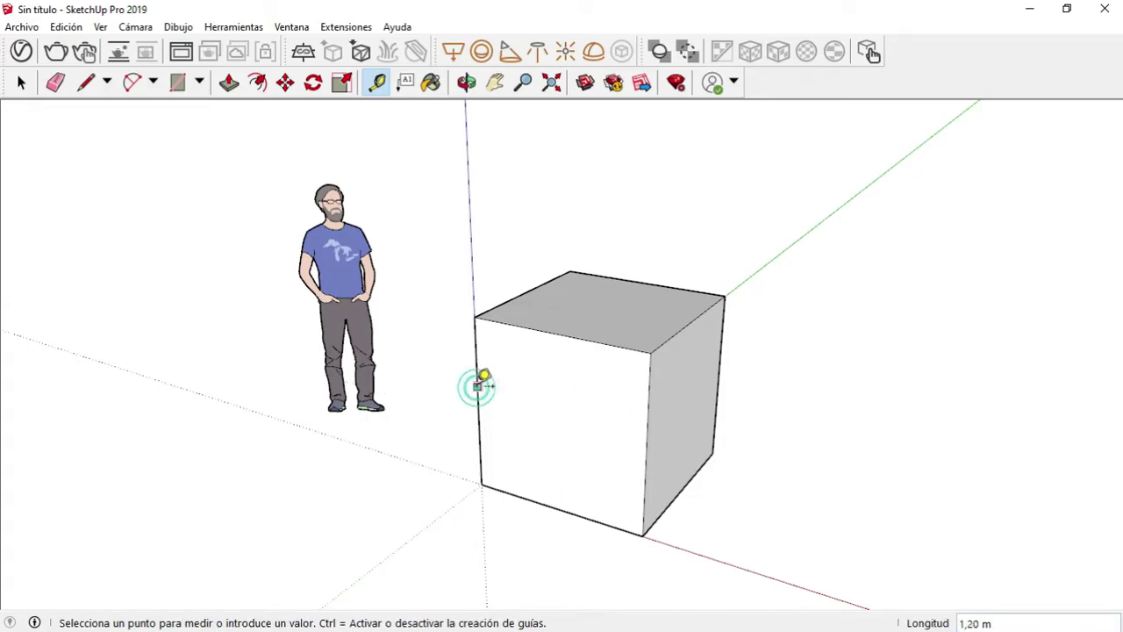
pyautogui.click(658, 420)
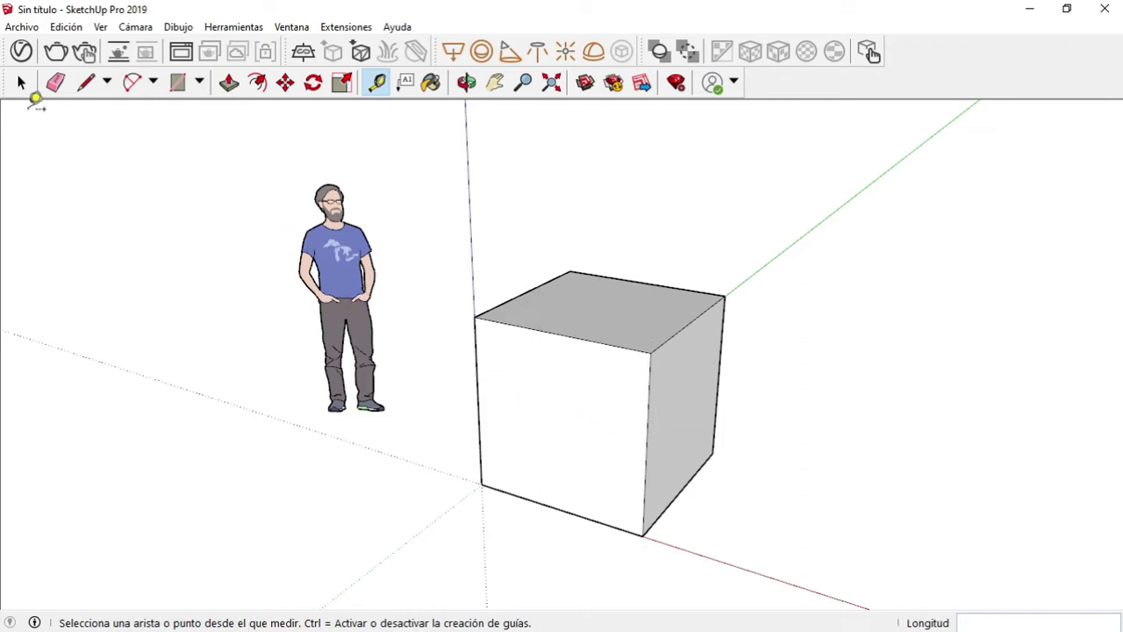
pyautogui.click(21, 83)
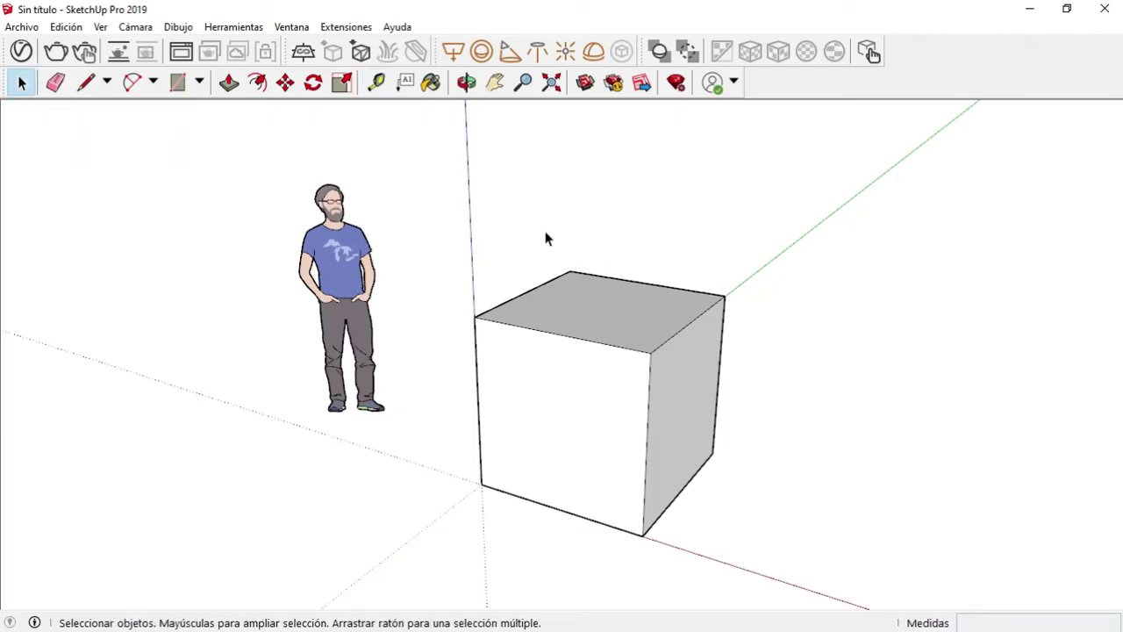
pyautogui.click(467, 83)
pyautogui.moveTo(444, 221); pyautogui.dragTo(412, 263)
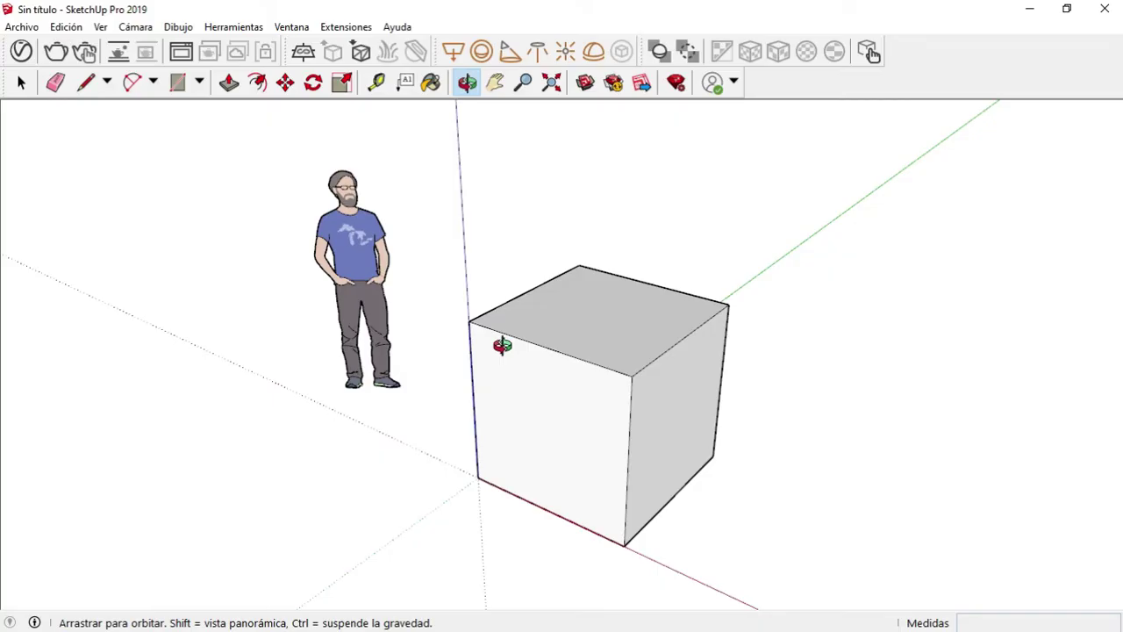
# Practise selecting the cube's individual edges and faces one at a time with the Select tool
pyautogui.scroll(-8, 502, 345)
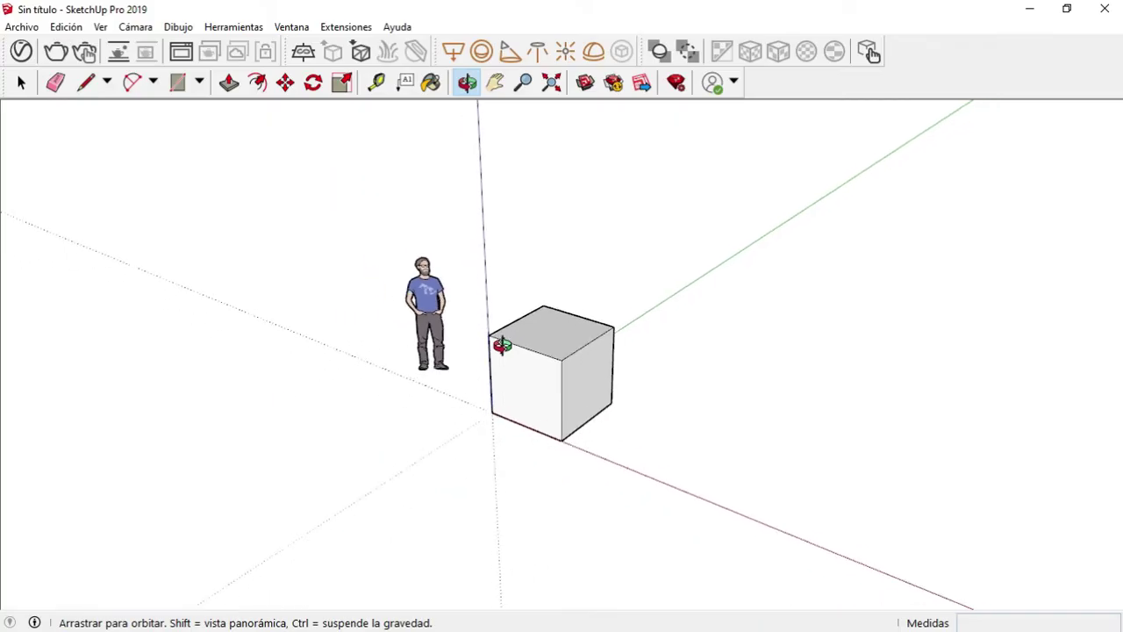
pyautogui.scroll(-3, 502, 345)
pyautogui.scroll(5, 529, 330)
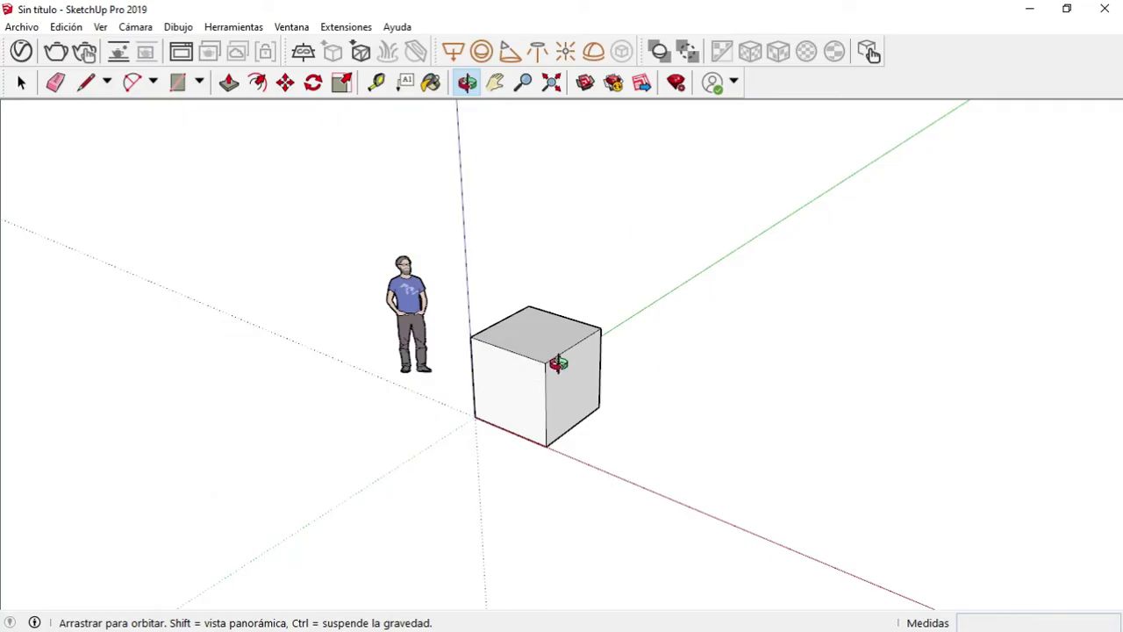
pyautogui.scroll(-2, 558, 364)
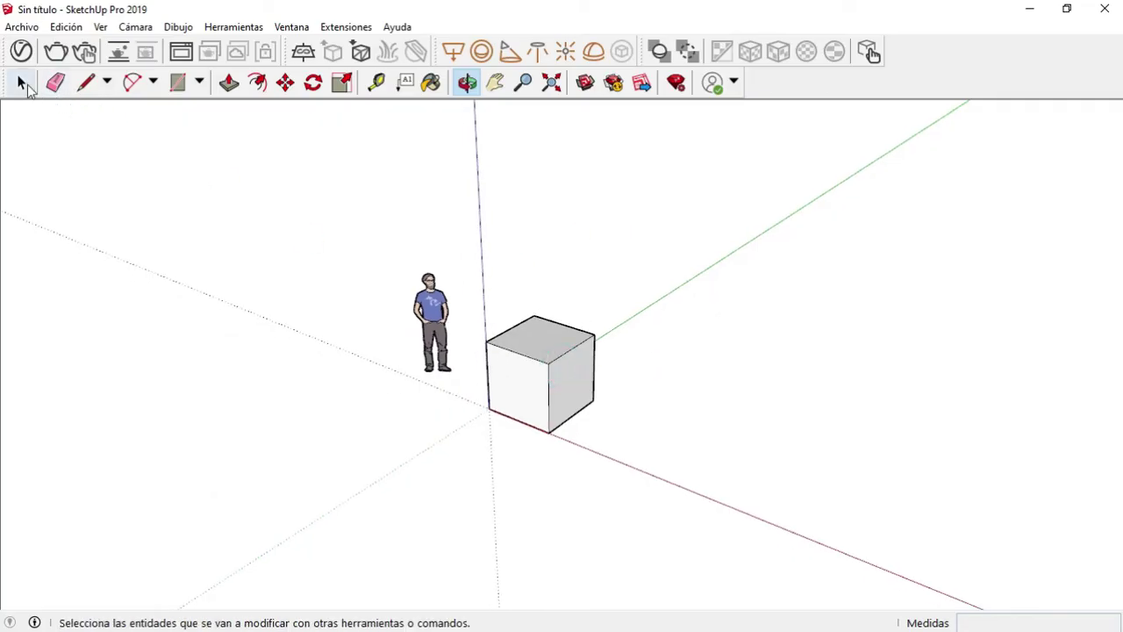
pyautogui.click(23, 84)
pyautogui.click(534, 367)
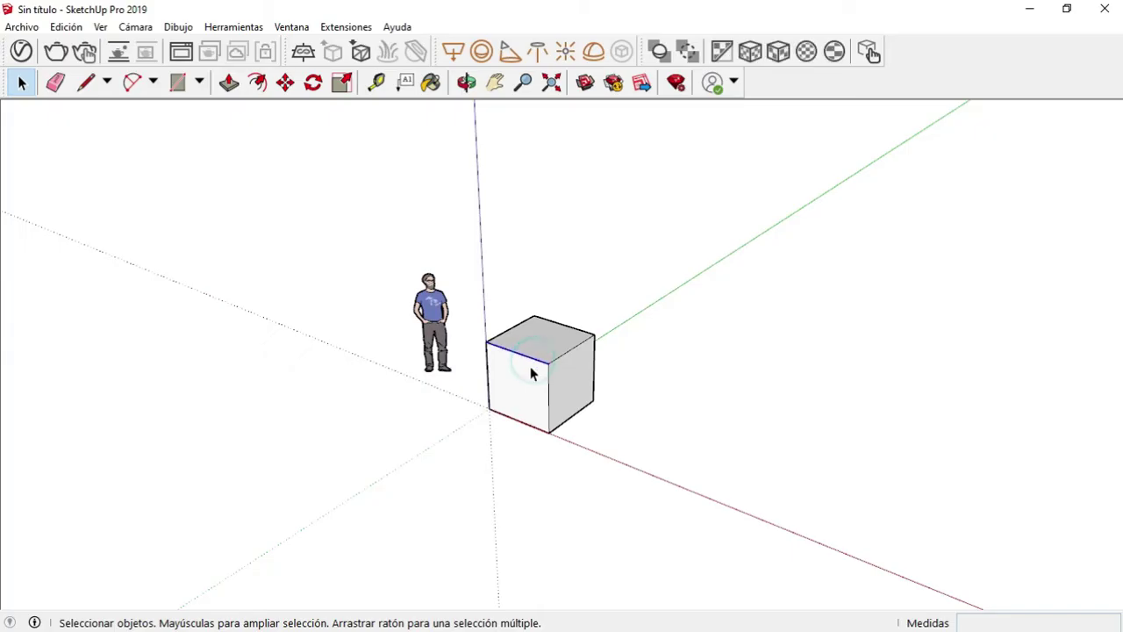
pyautogui.doubleClick(525, 378)
pyautogui.click(566, 370)
pyautogui.click(545, 340)
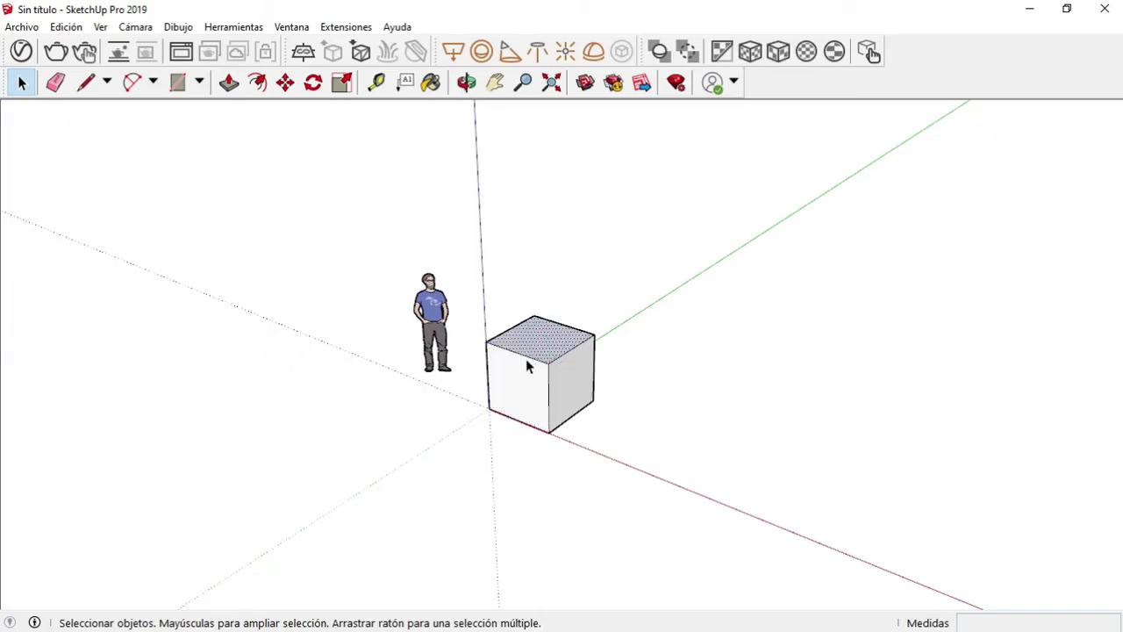
pyautogui.click(526, 362)
pyautogui.click(562, 367)
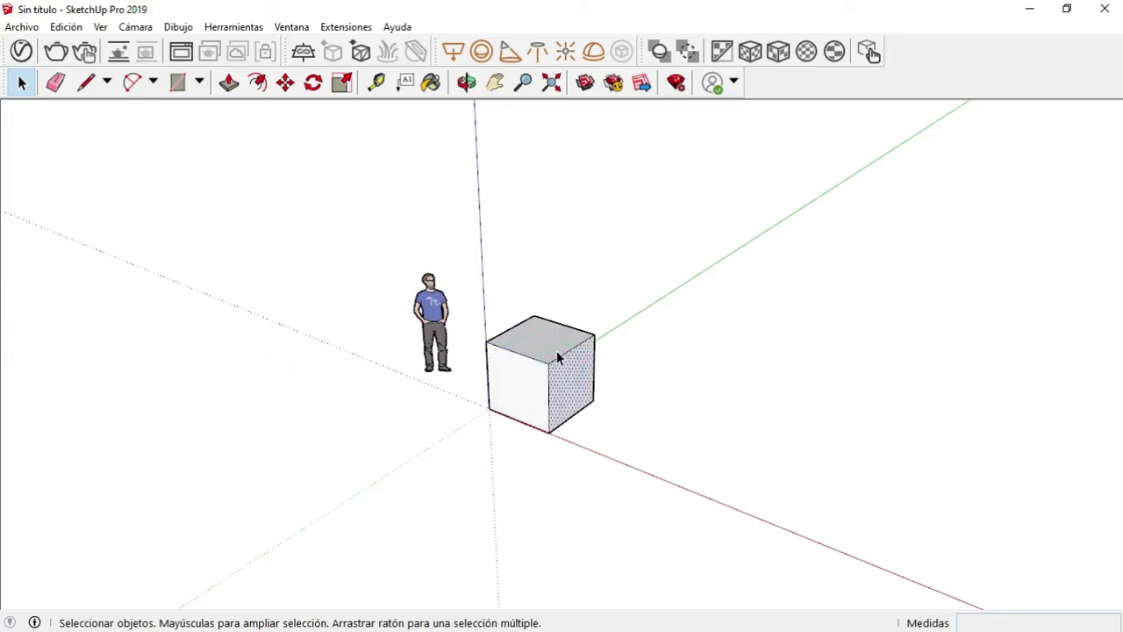
pyautogui.click(557, 355)
pyautogui.click(516, 370)
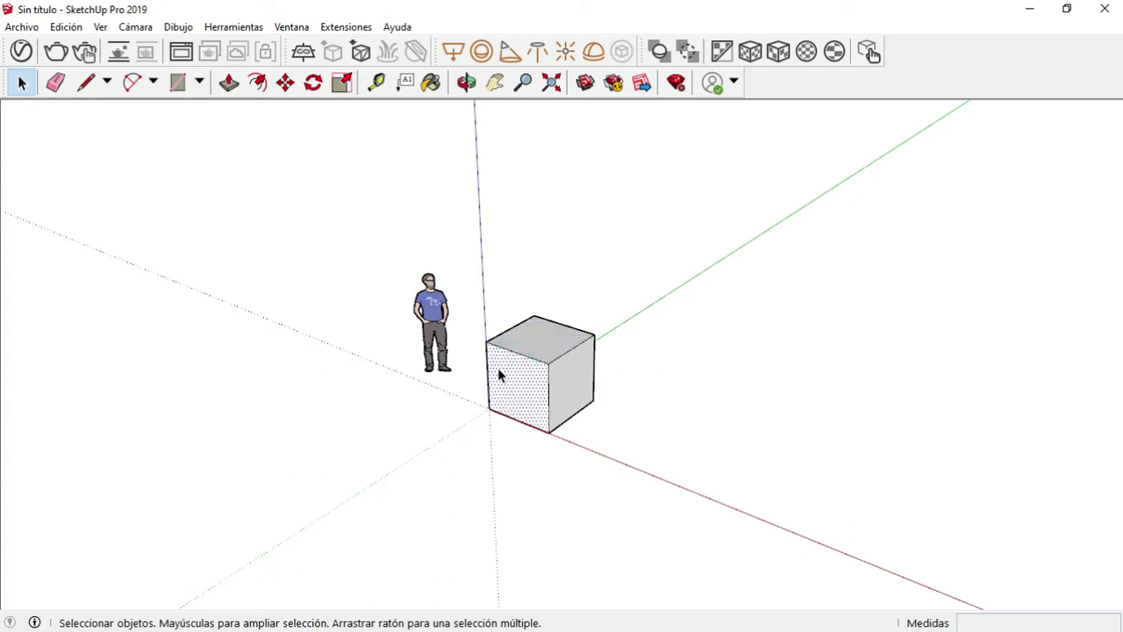
# Try to move only the cube's top face sideways by about 1.20 m from its front-left corner
pyautogui.click(518, 344)
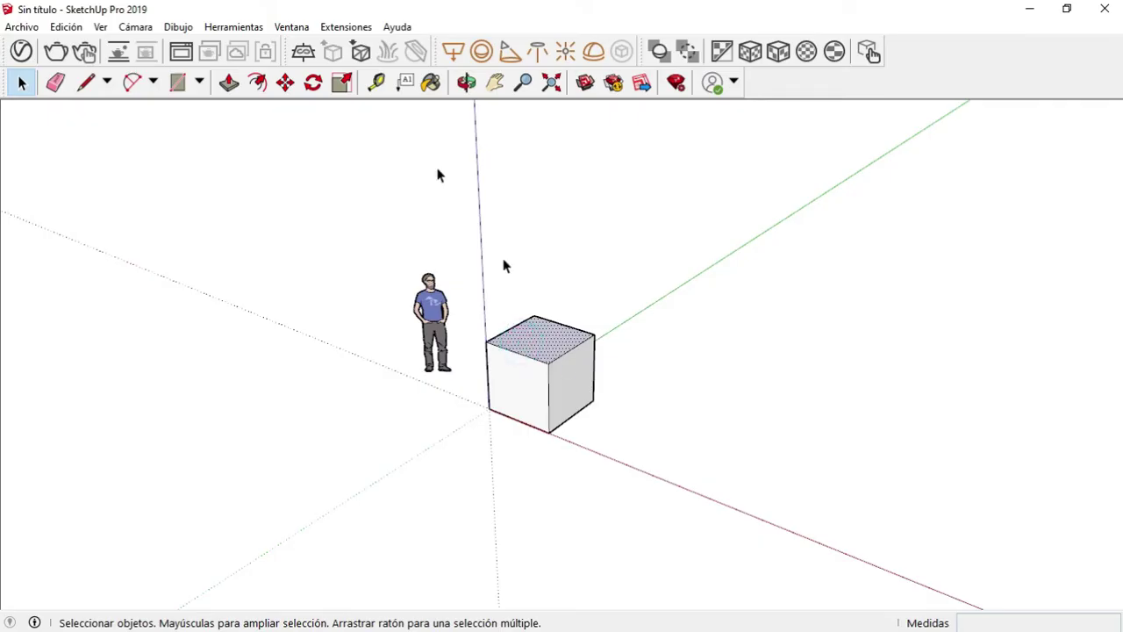
pyautogui.click(285, 81)
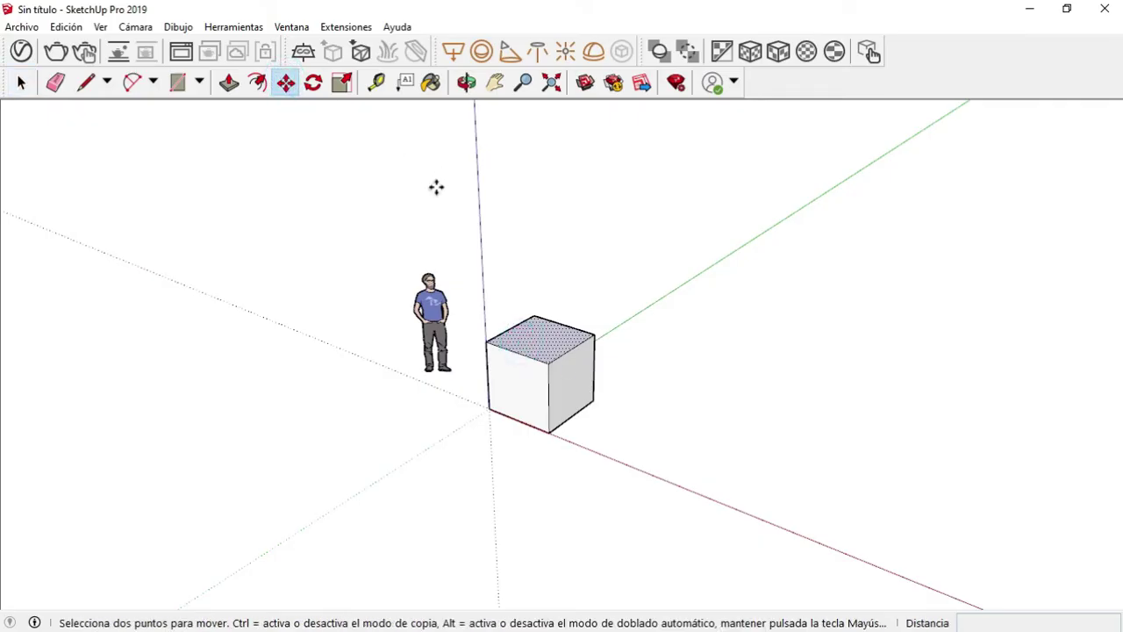
pyautogui.click(488, 341)
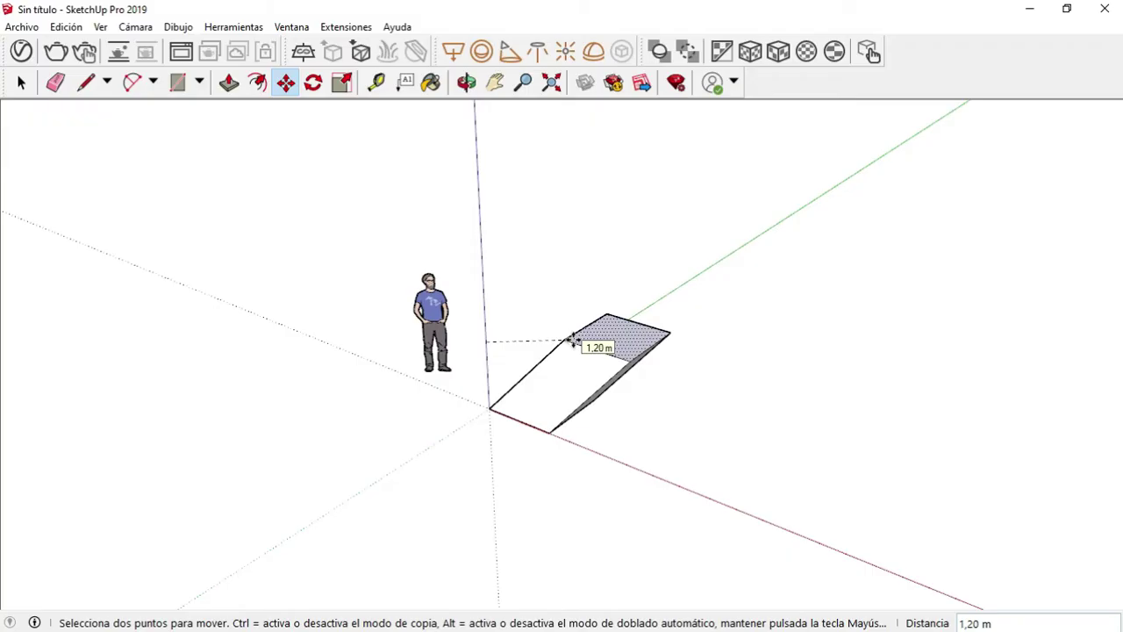
pyautogui.click(574, 341)
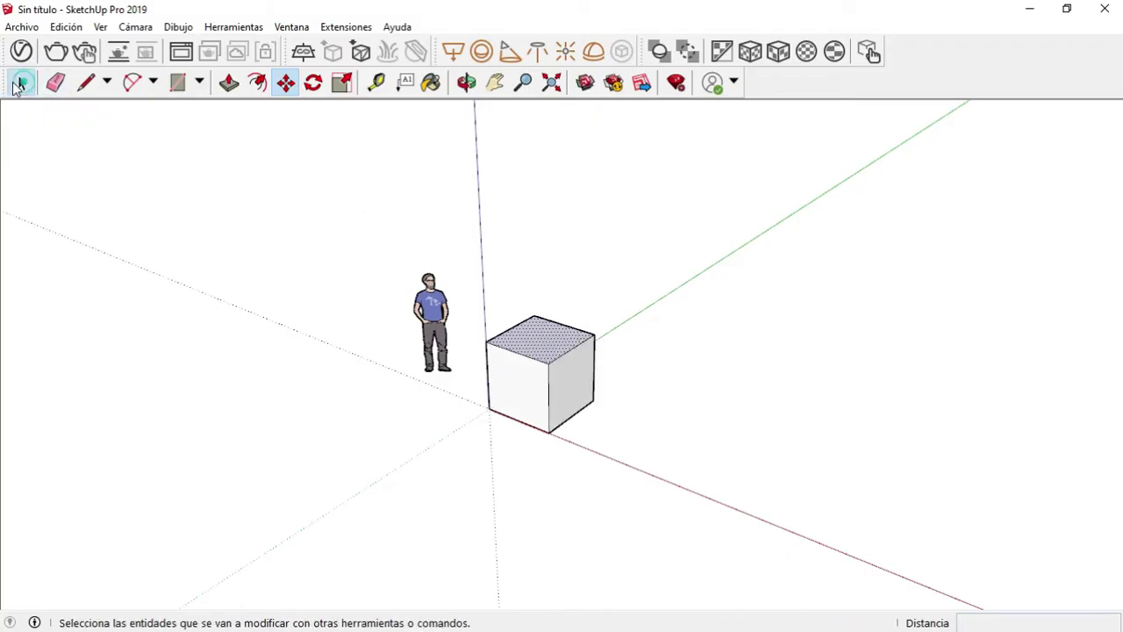
# Try to move only the top edge shared with the right-hand face straight down by about 0.41 m
pyautogui.click(19, 83)
pyautogui.click(561, 356)
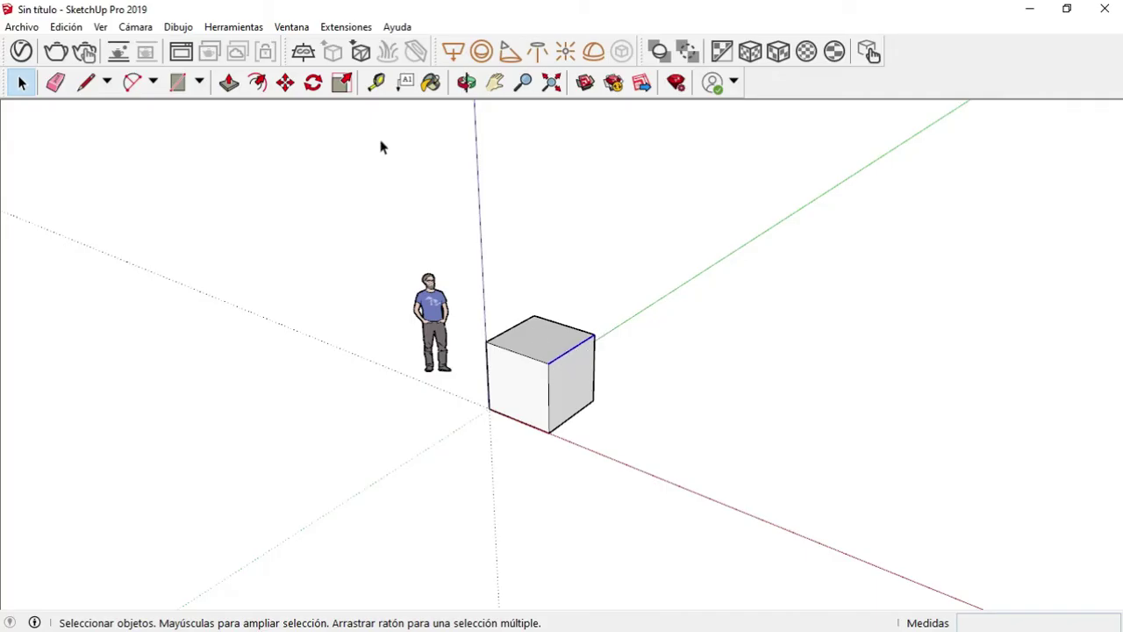
pyautogui.click(285, 82)
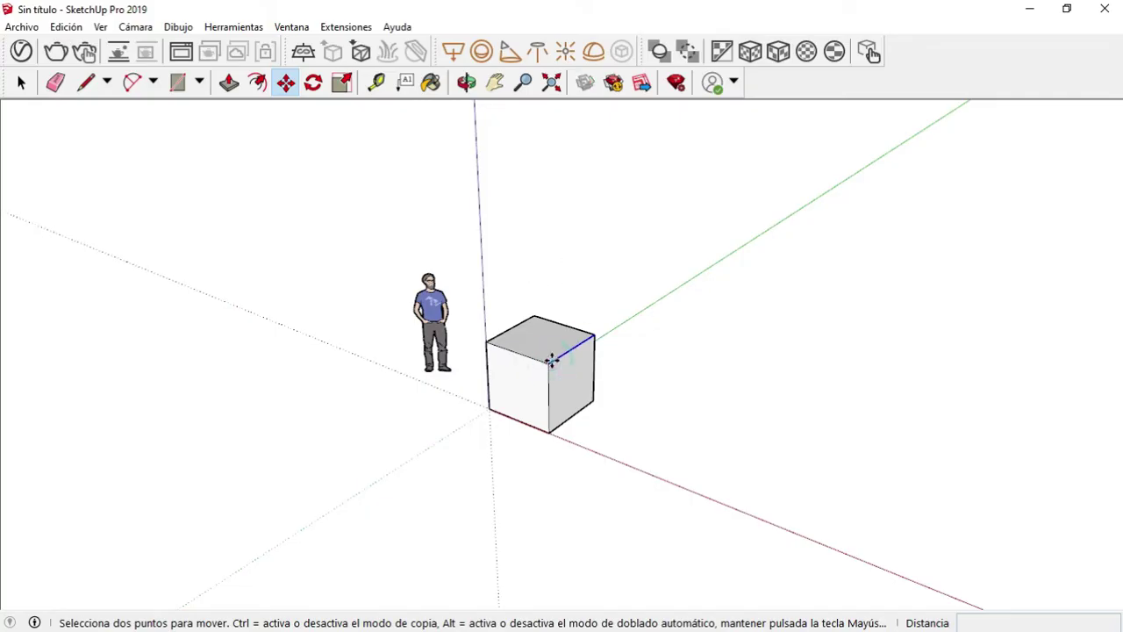
pyautogui.click(551, 362)
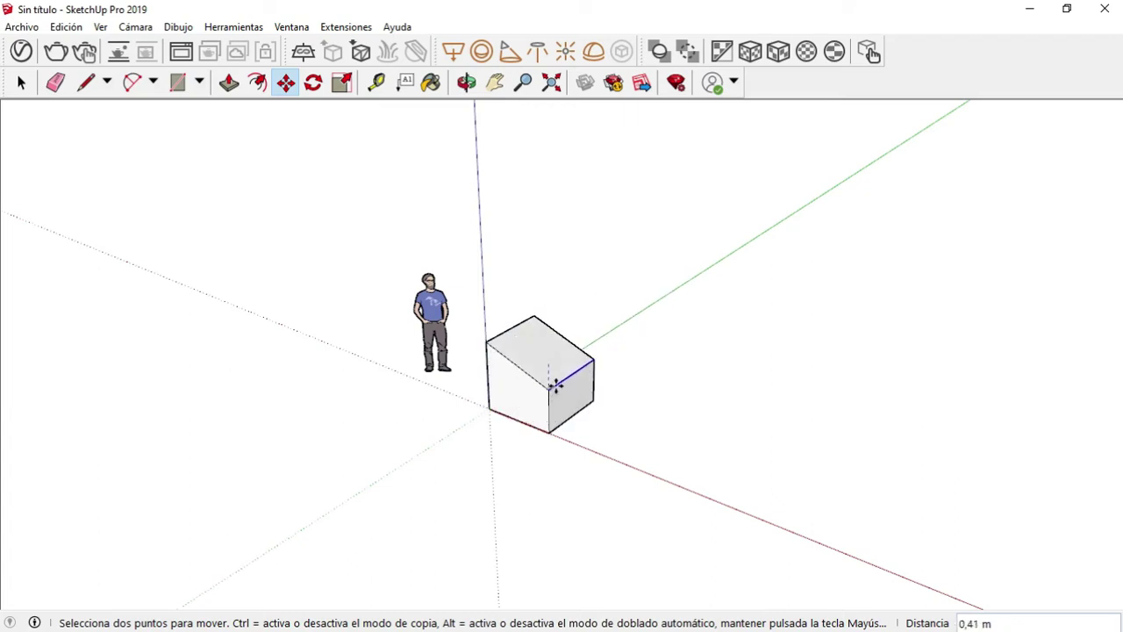
pyautogui.click(556, 384)
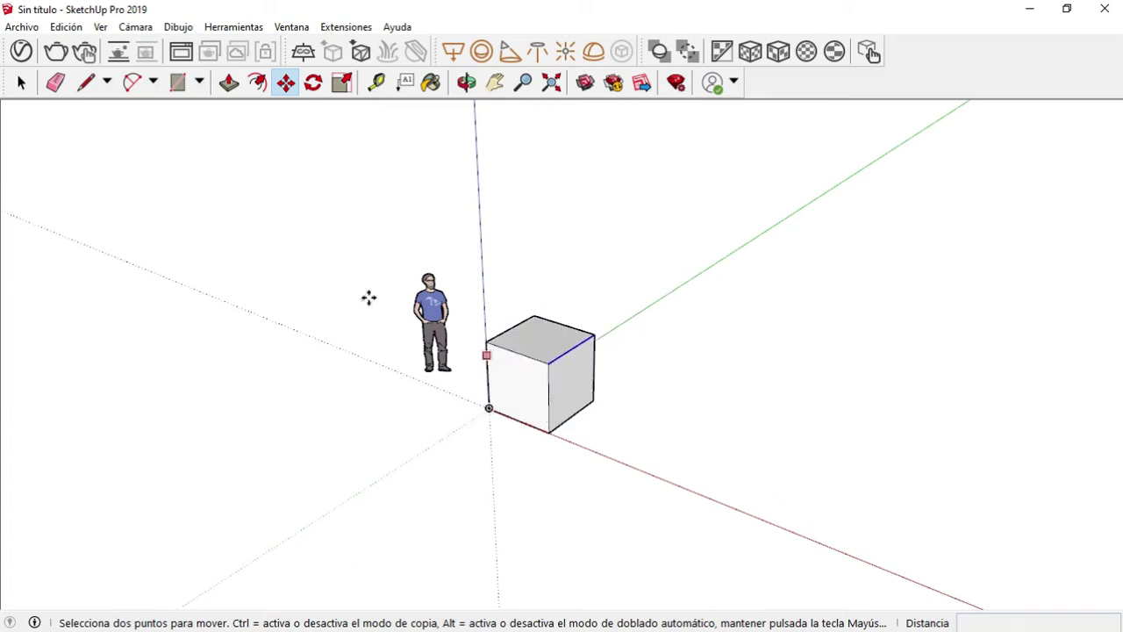
# Select the entire cube with a selection window and turn it into a group
pyautogui.click(24, 88)
pyautogui.click(22, 84)
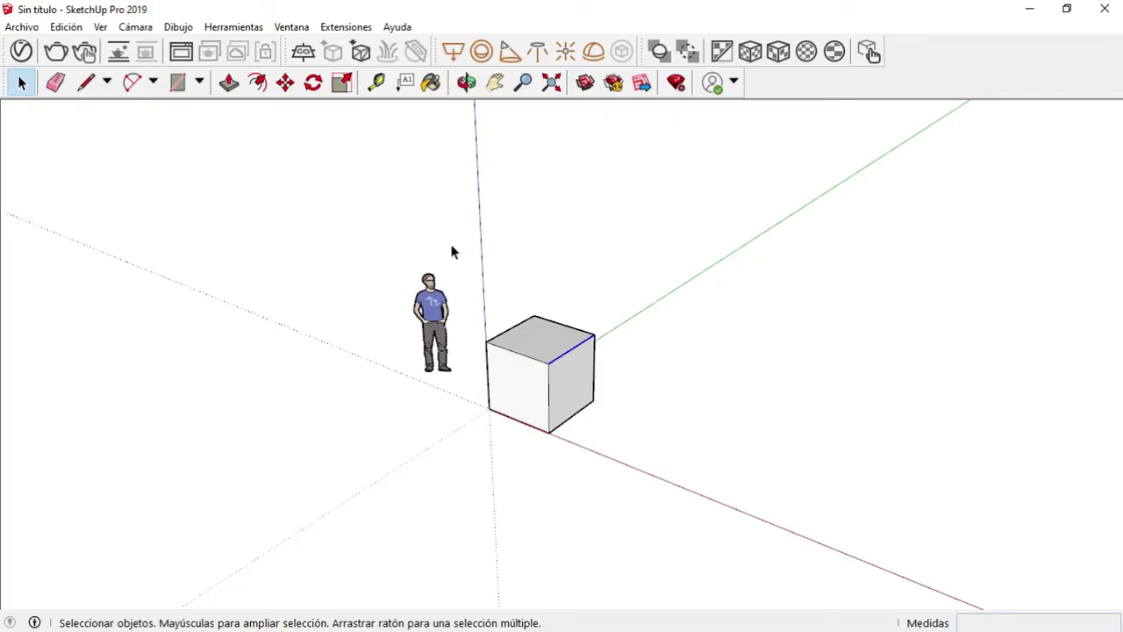
pyautogui.moveTo(451, 245); pyautogui.dragTo(695, 488)
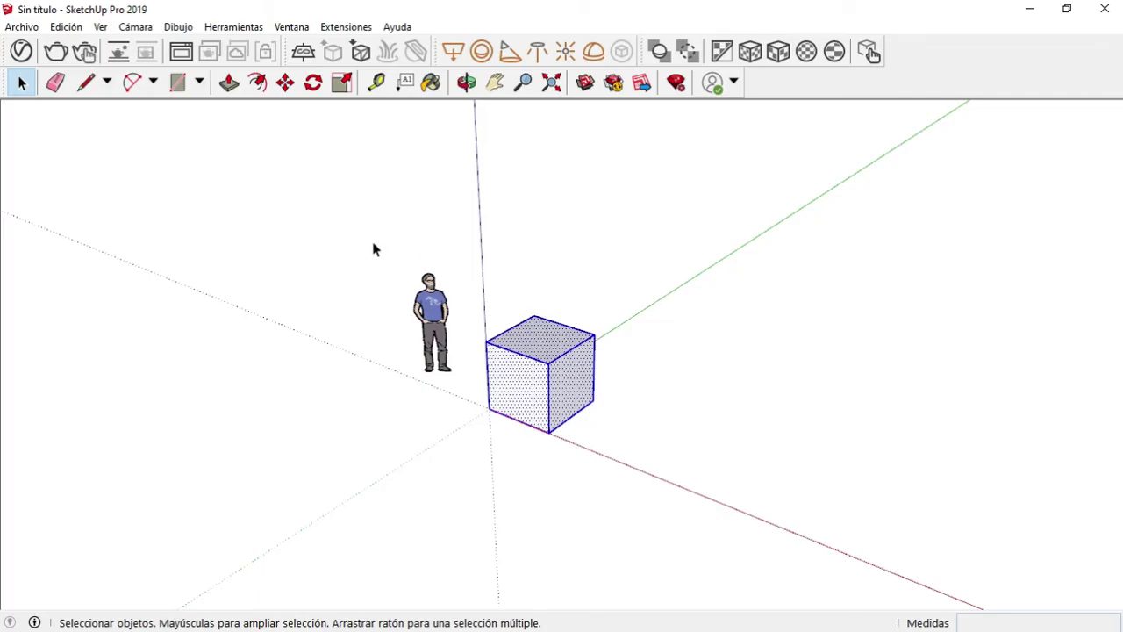
pyautogui.rightClick(523, 371)
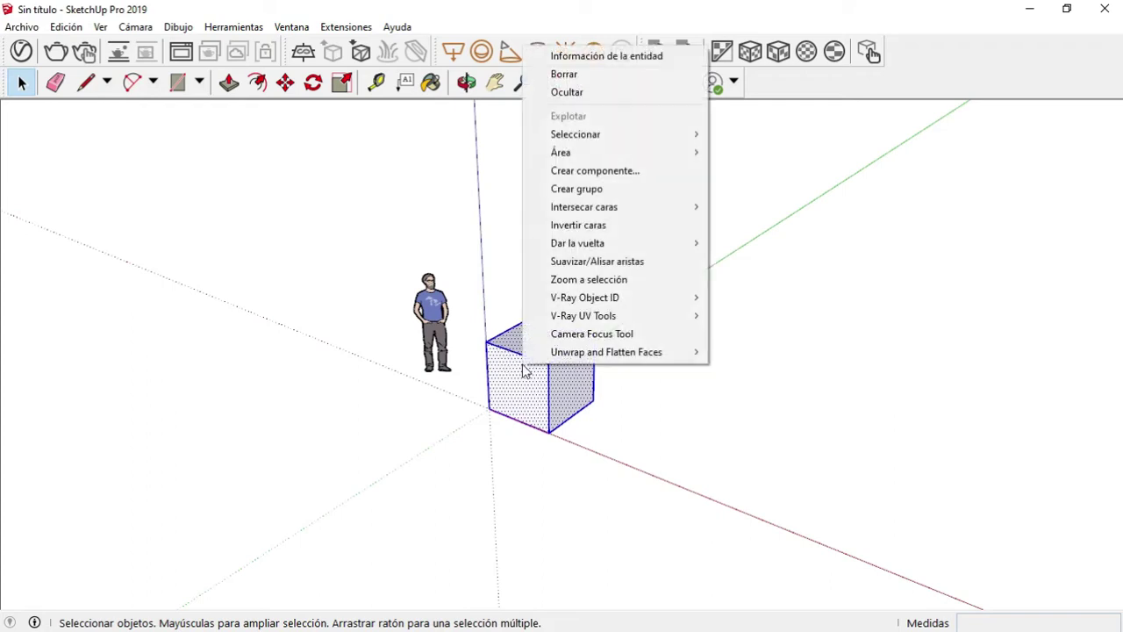
pyautogui.click(598, 195)
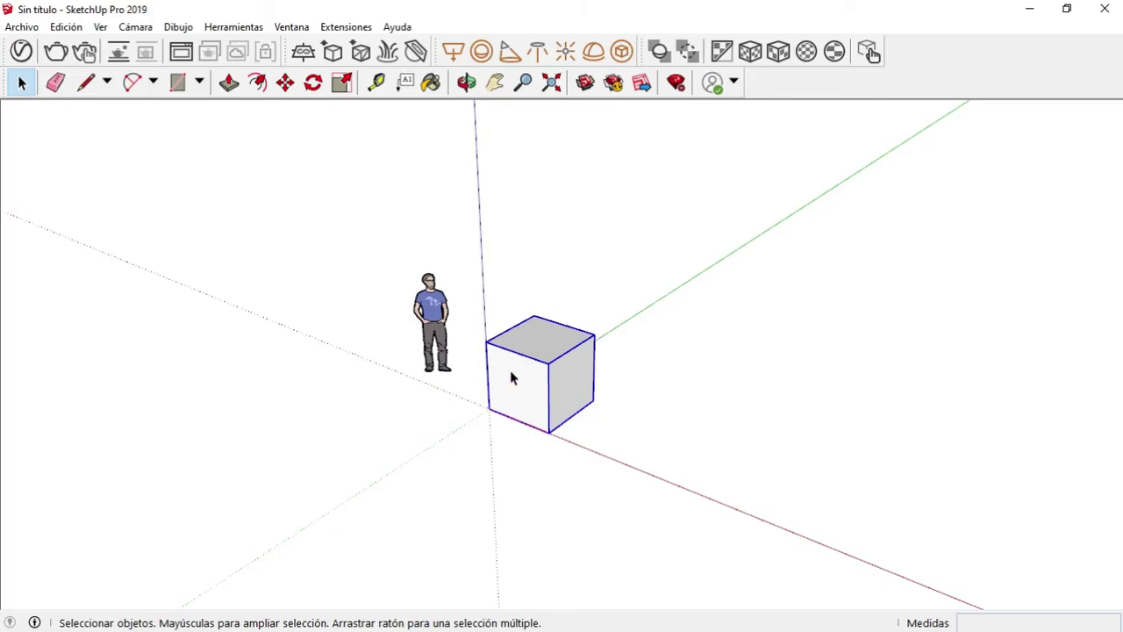
# Deselect the cube group and reselect it from different faces to check that it selects as one object
pyautogui.click(466, 373)
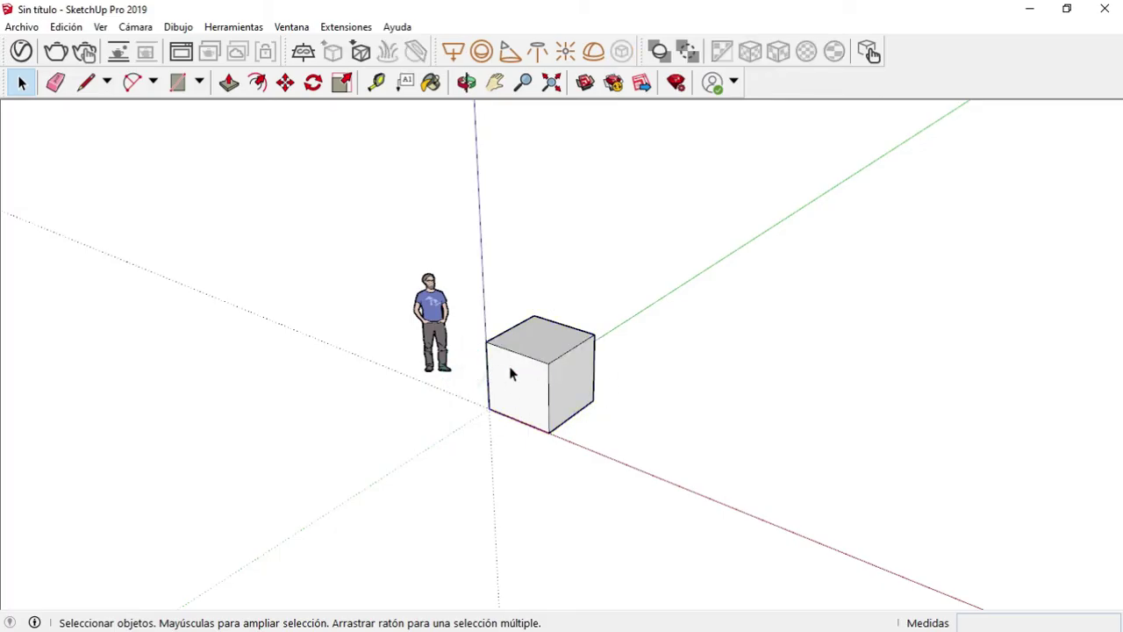
pyautogui.click(509, 366)
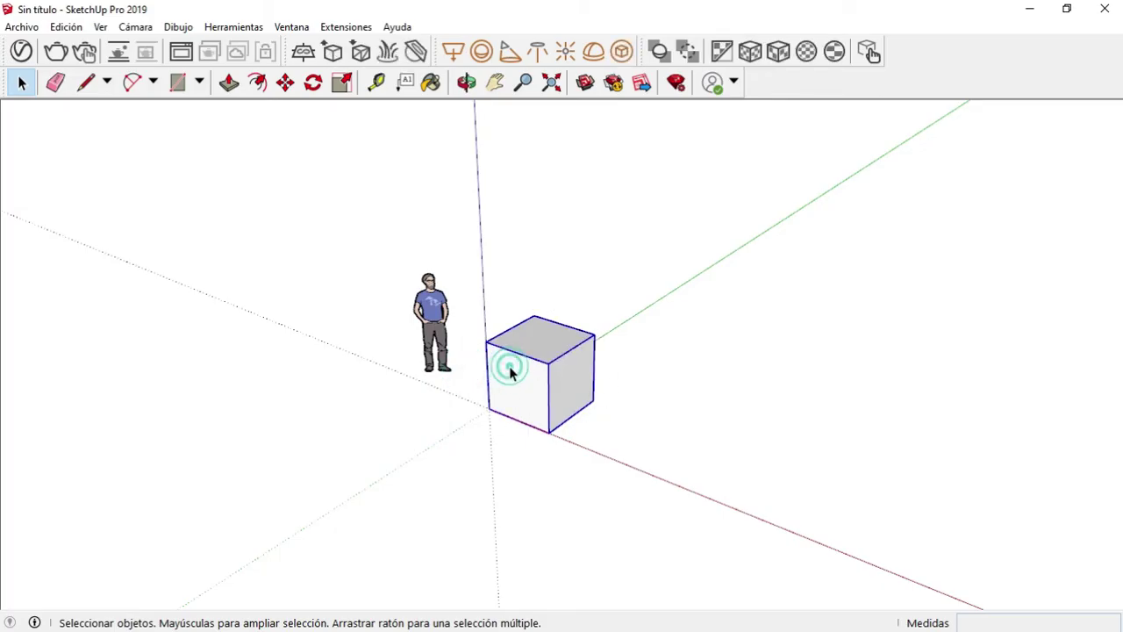
pyautogui.click(650, 368)
pyautogui.click(579, 358)
# Try out moving the cube group along the red axis from its origin corner, and put it back at the origin
pyautogui.click(467, 82)
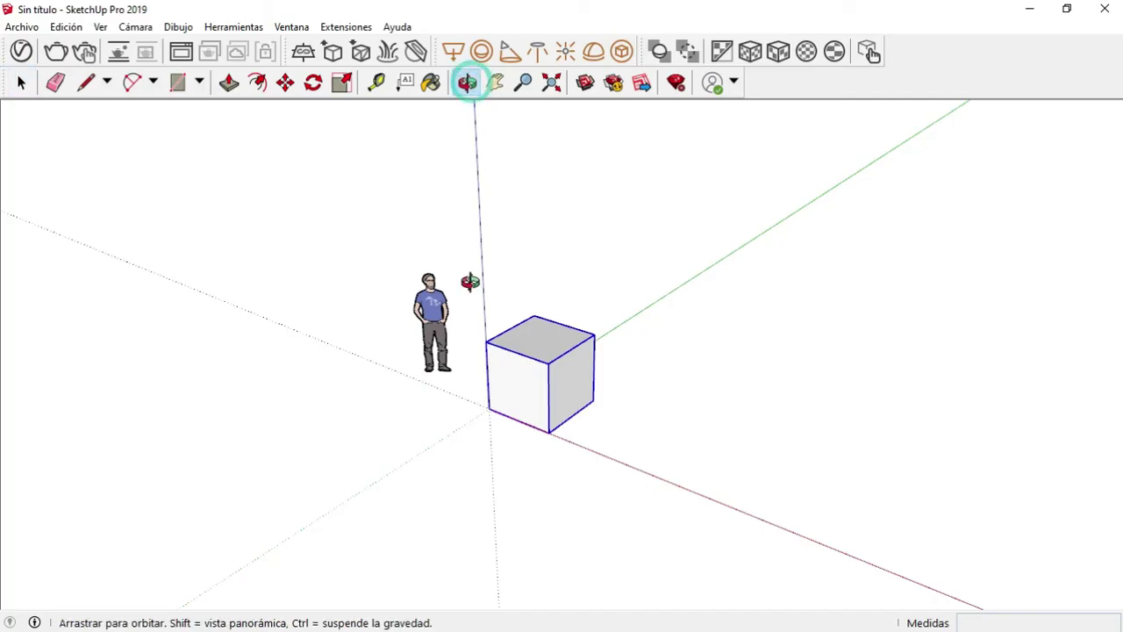
pyautogui.moveTo(470, 280)
pyautogui.mouseDown()
pyautogui.moveTo(597, 303)
pyautogui.moveTo(838, 304)
pyautogui.moveTo(474, 294)
pyautogui.mouseUp()
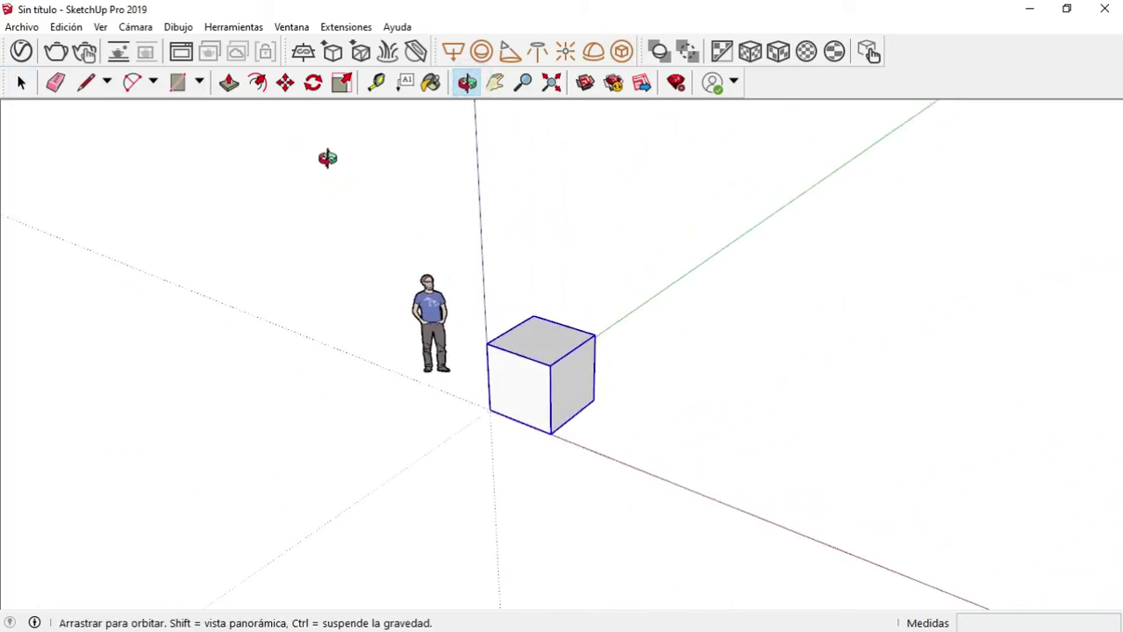
pyautogui.click(285, 82)
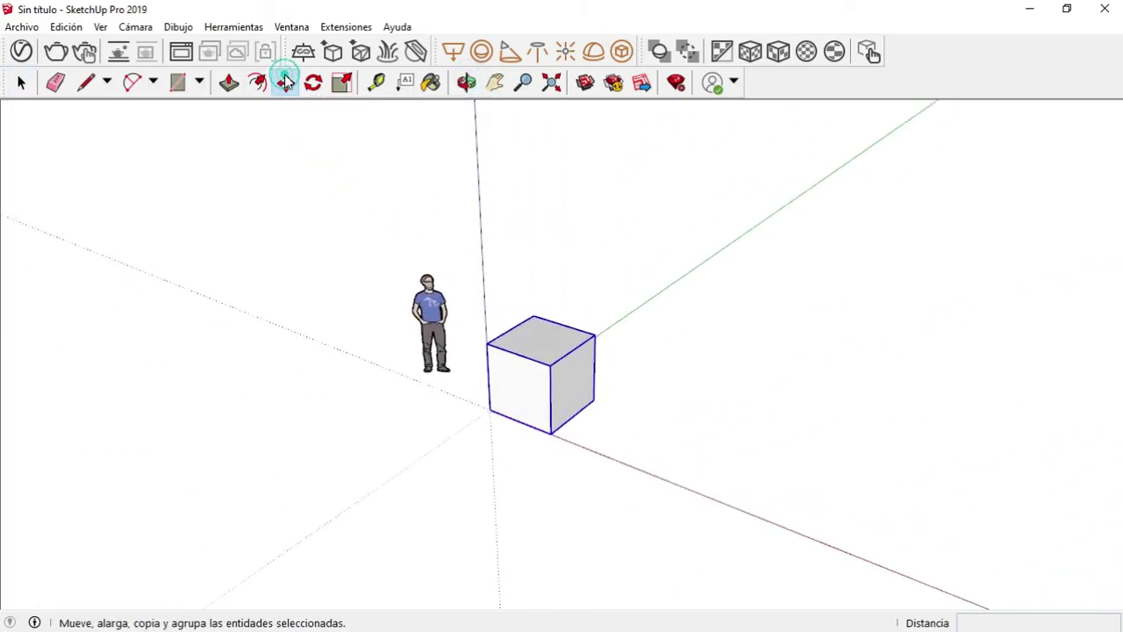
pyautogui.click(488, 410)
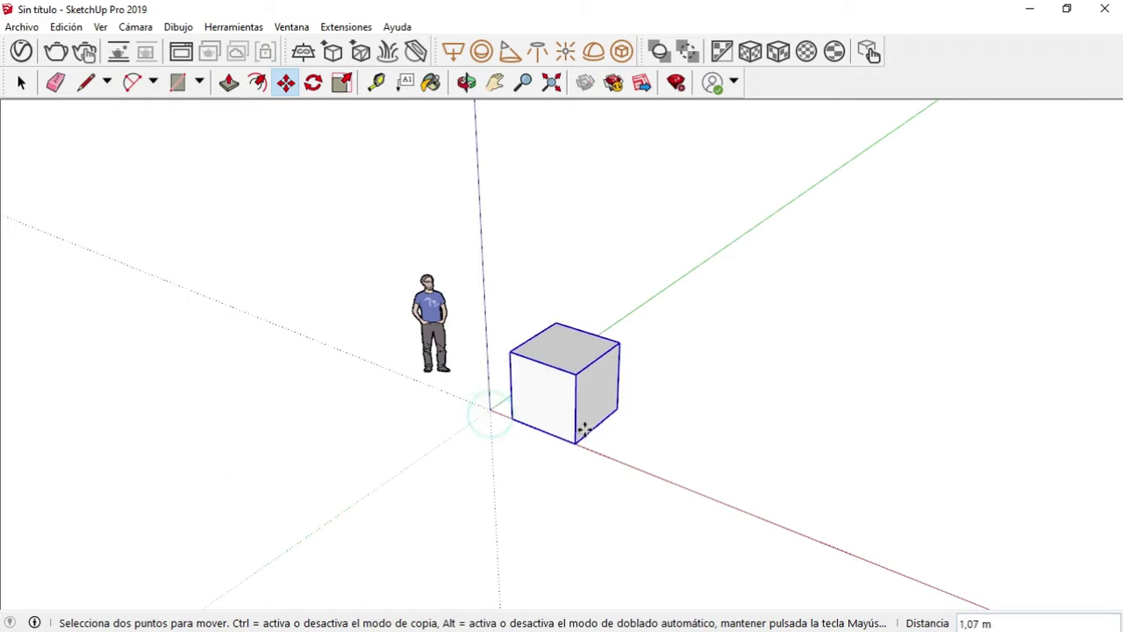
pyautogui.click(489, 410)
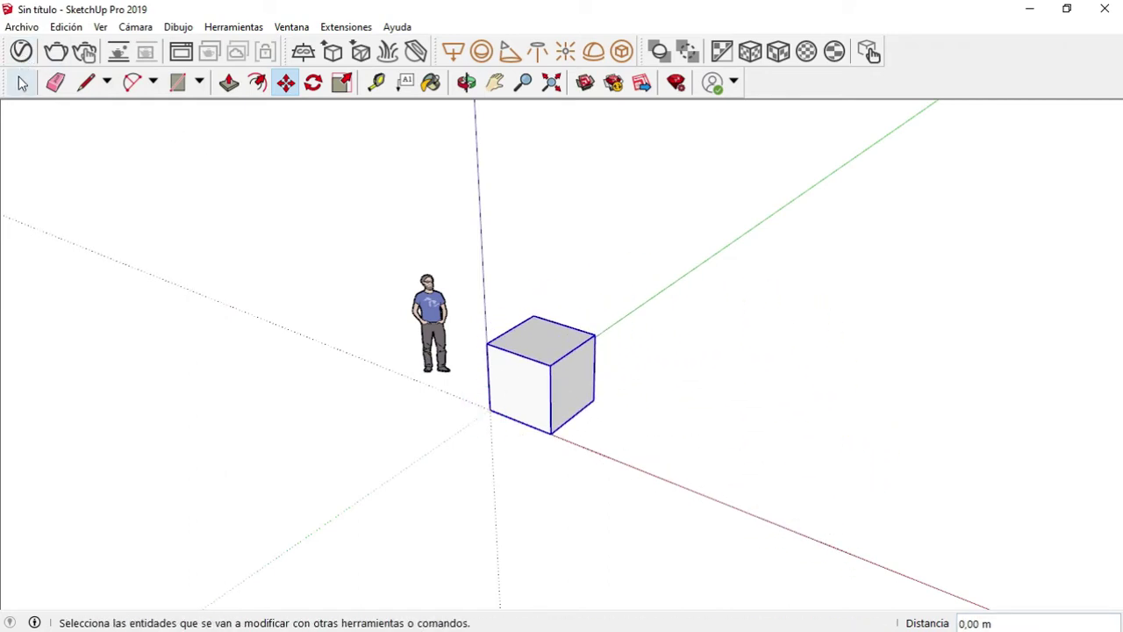
pyautogui.click(22, 83)
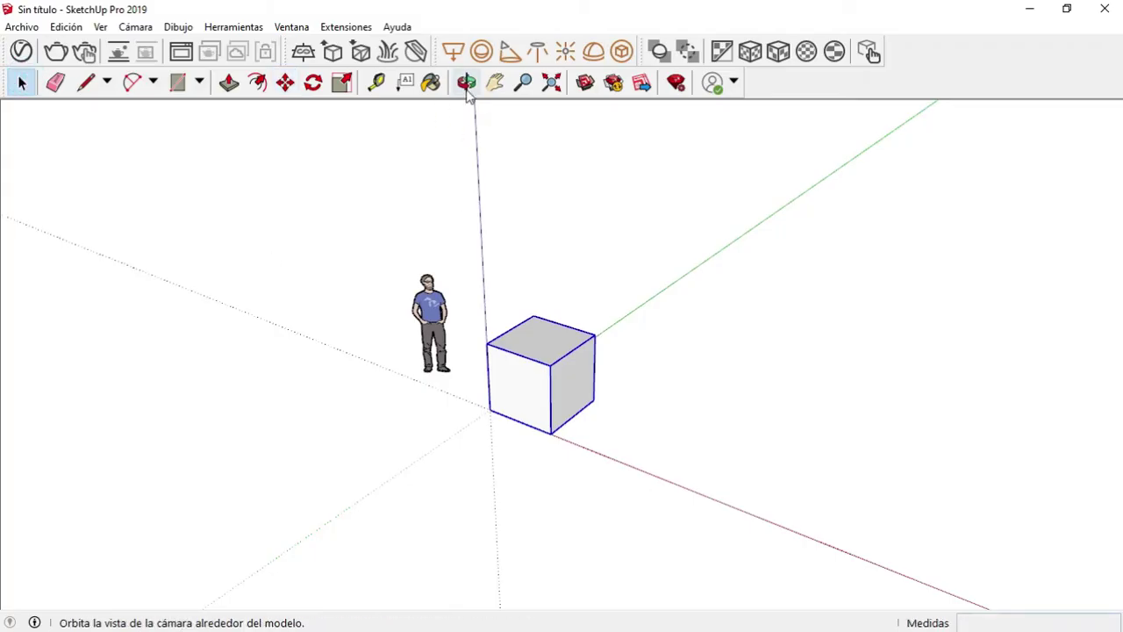
# Examine the grouped cube from different angles and distances
pyautogui.click(466, 83)
pyautogui.moveTo(484, 316); pyautogui.dragTo(436, 290)
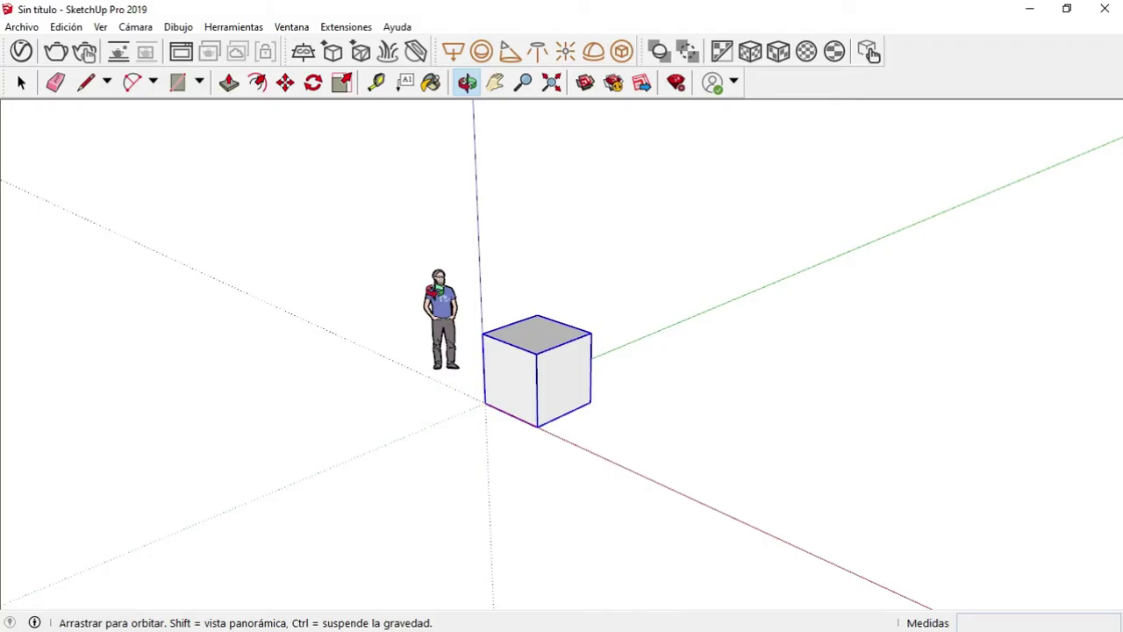
pyautogui.scroll(-1, 539, 343)
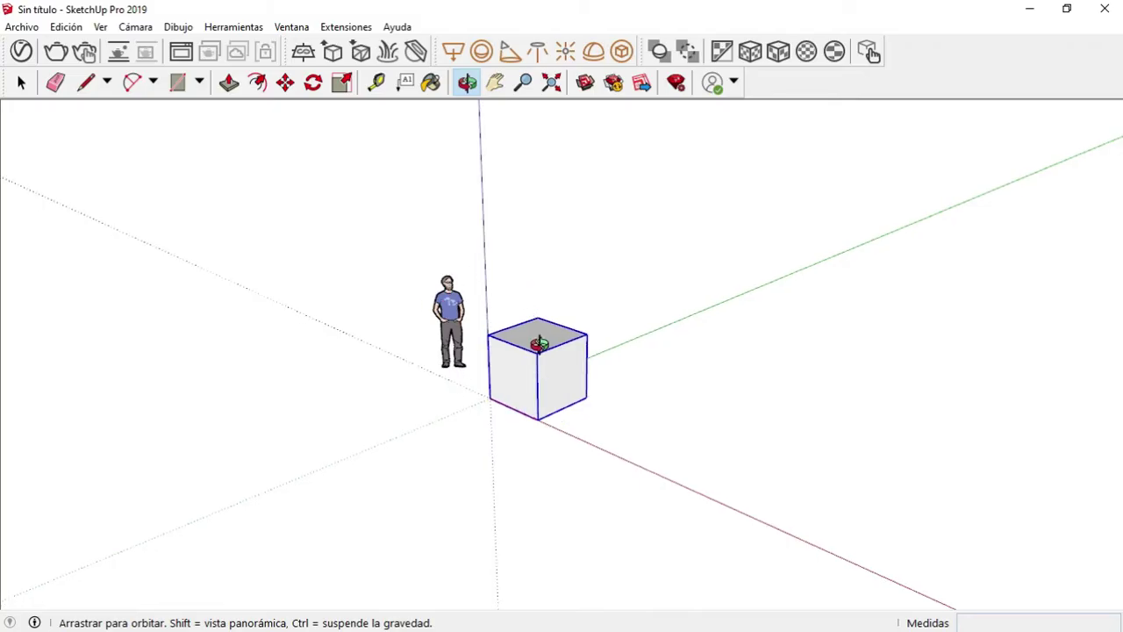
pyautogui.scroll(2, 539, 343)
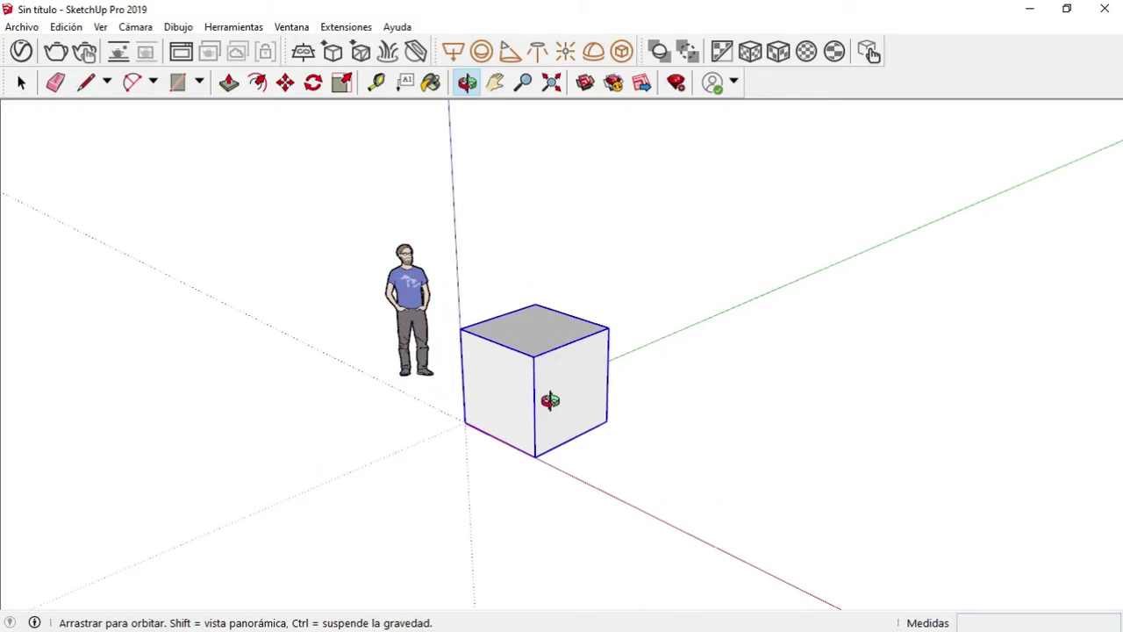
pyautogui.click(21, 82)
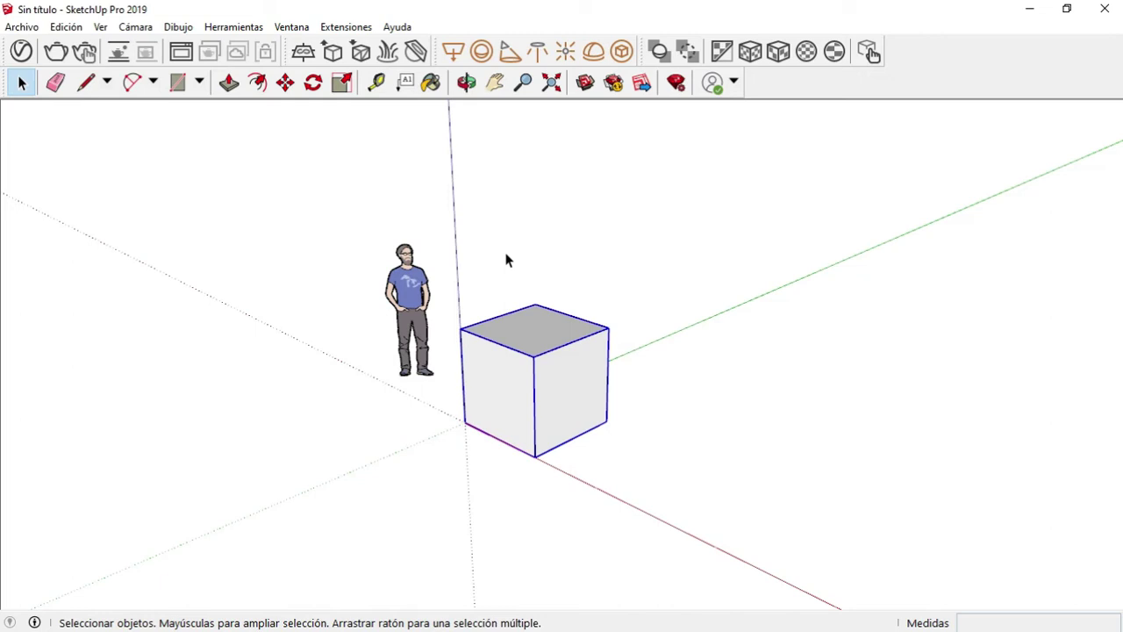
pyautogui.click(466, 83)
pyautogui.moveTo(468, 231); pyautogui.dragTo(501, 309)
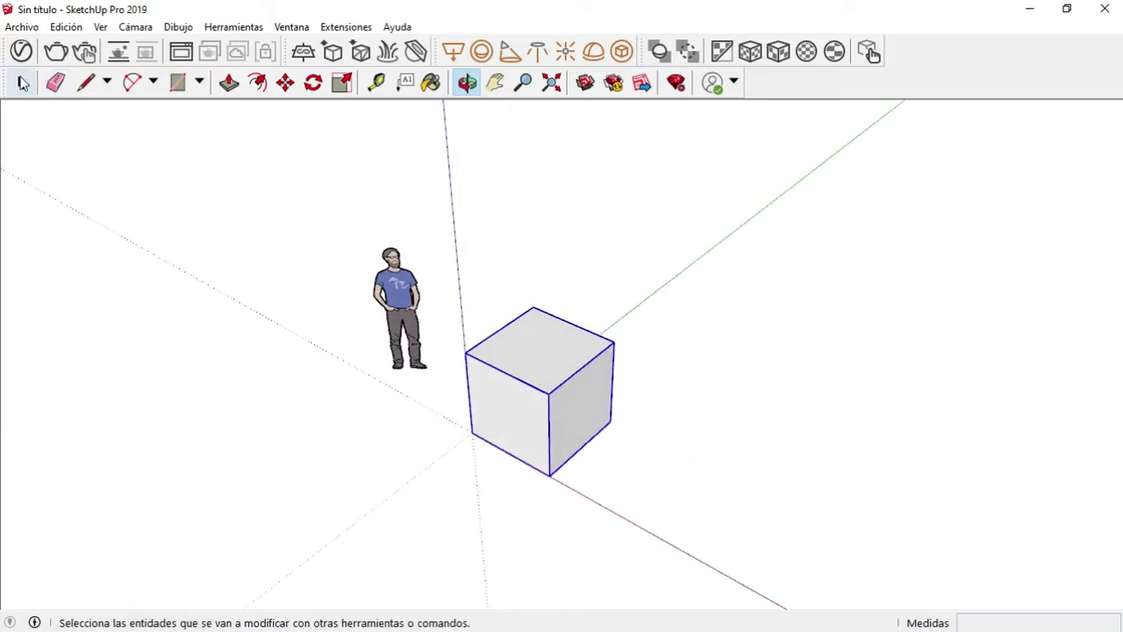
pyautogui.scroll(-6, 448, 241)
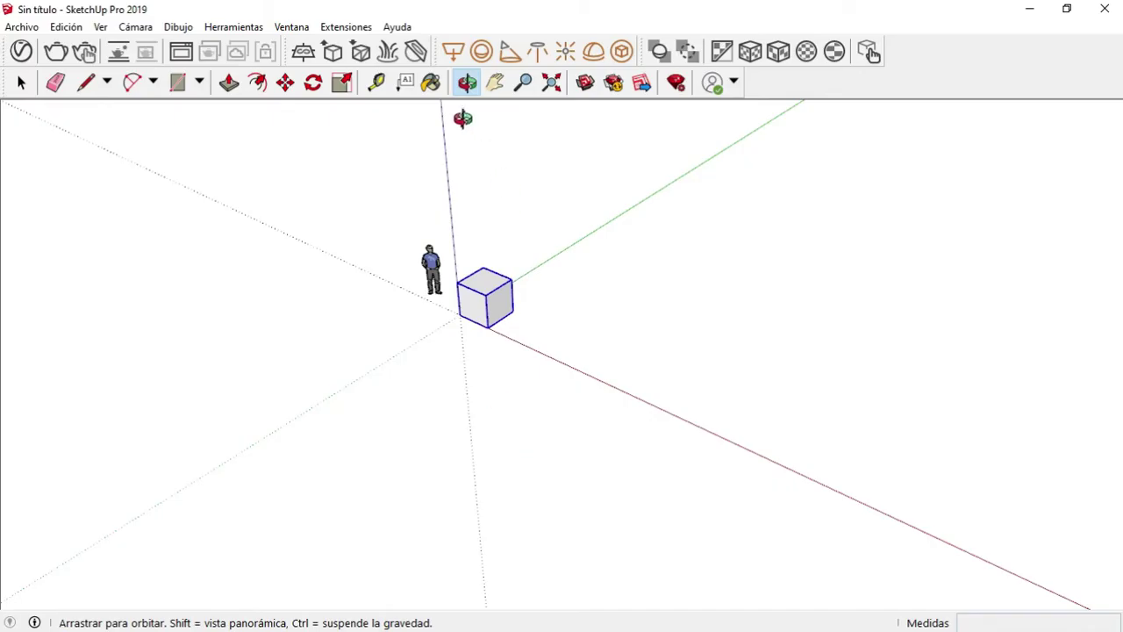
# Create a Tape Measure guide parallel to the red axis, 7.2 m above it along the blue axis
pyautogui.click(495, 82)
pyautogui.moveTo(496, 217); pyautogui.dragTo(419, 325)
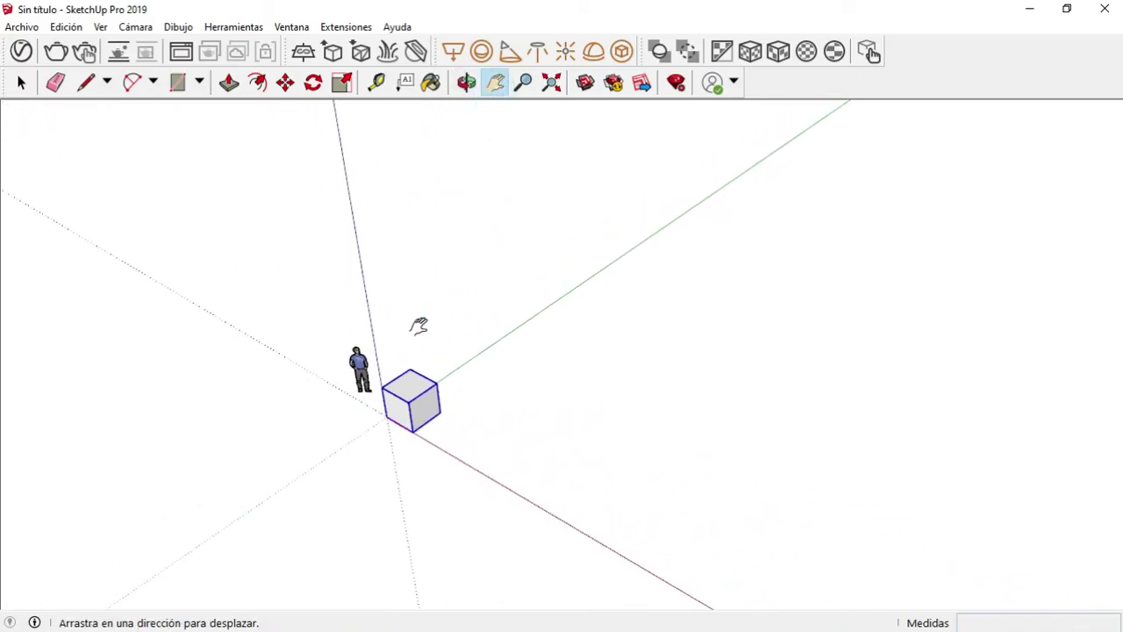
pyautogui.click(375, 82)
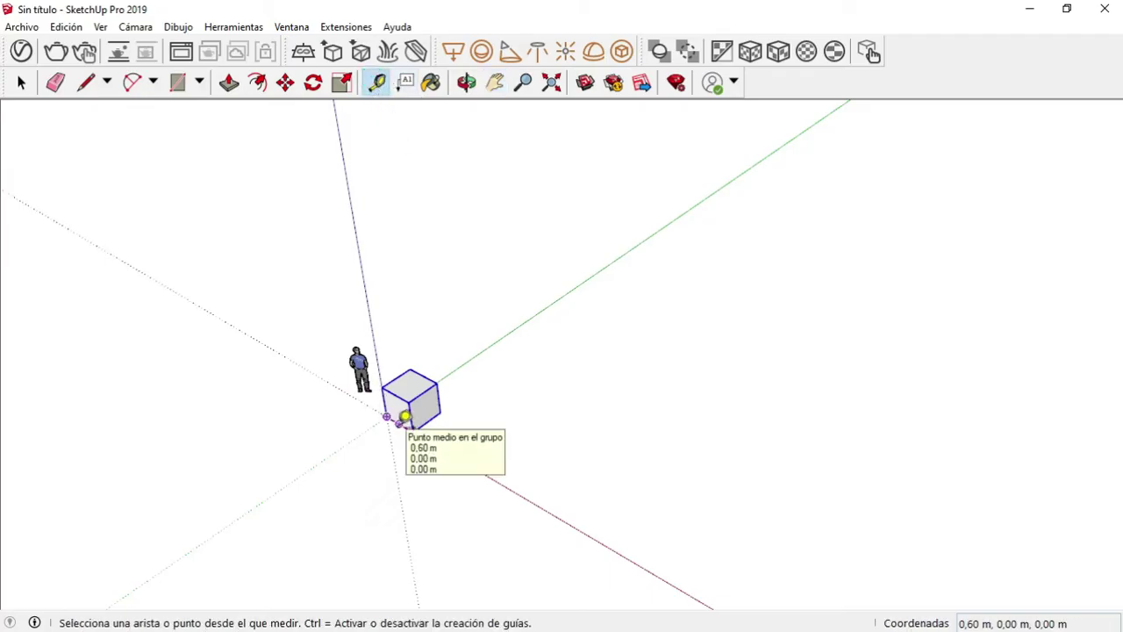
pyautogui.click(442, 448)
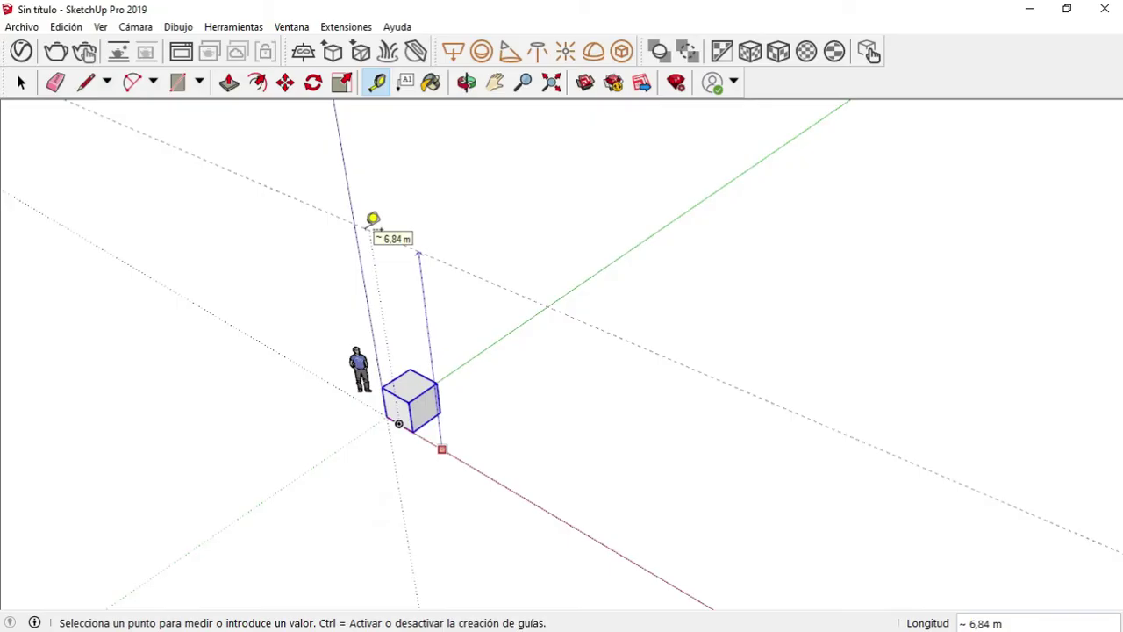
pyautogui.press('Up')
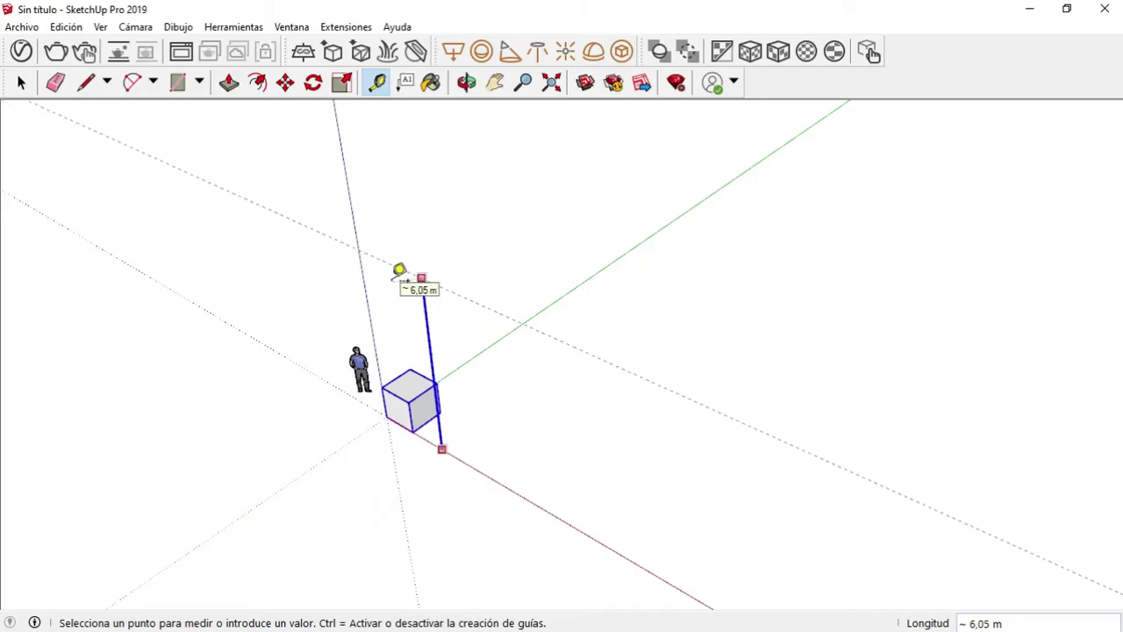
pyautogui.write('7,2')
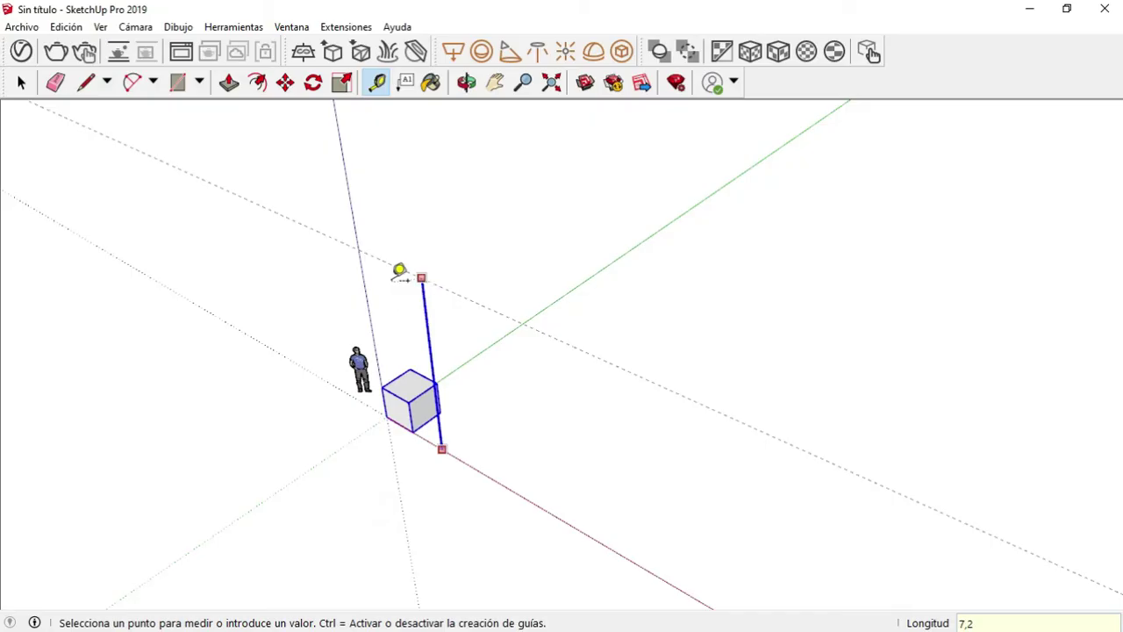
pyautogui.press('Return')
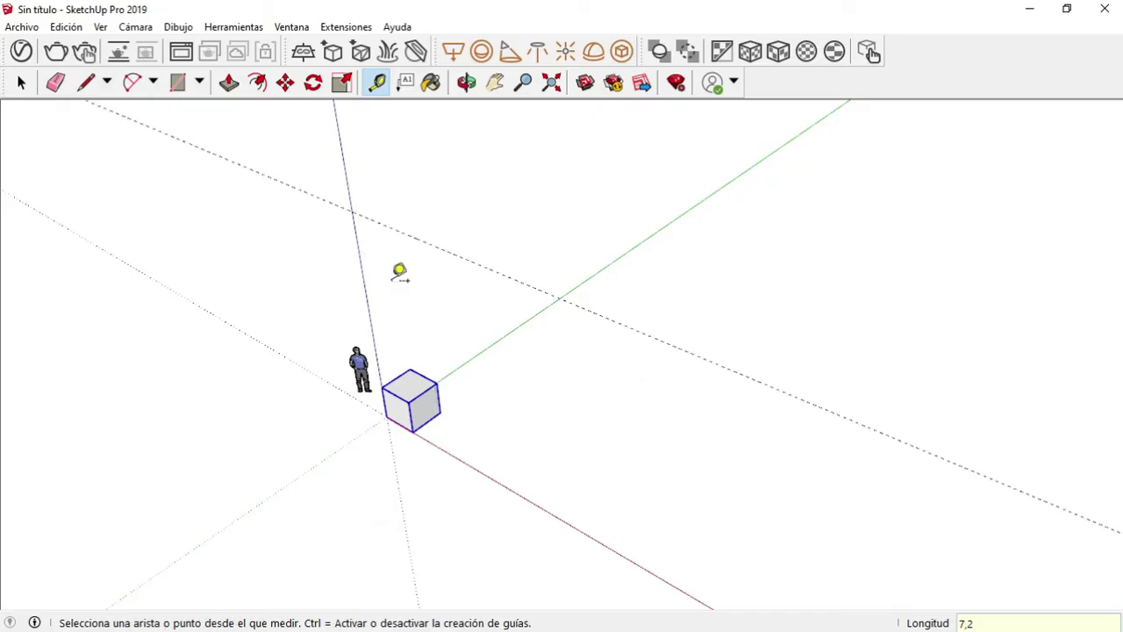
# Create a Tape Measure guide parallel to the green axis, offset 6 m from it along the red direction
pyautogui.click(22, 82)
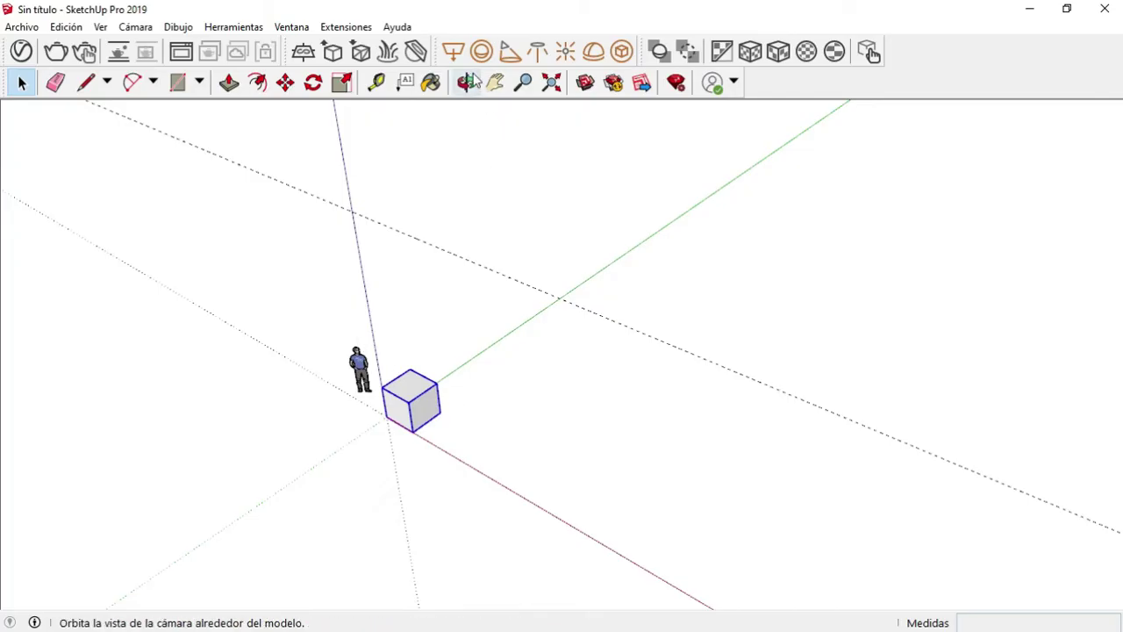
pyautogui.click(467, 82)
pyautogui.moveTo(439, 339); pyautogui.dragTo(474, 331)
pyautogui.click(377, 81)
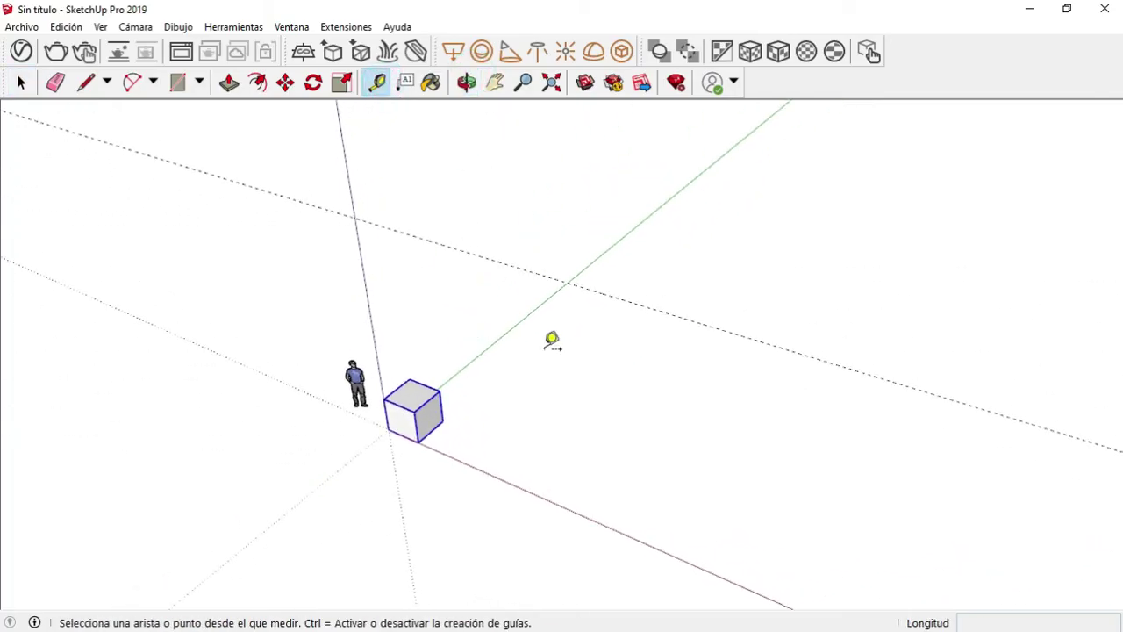
pyautogui.click(495, 341)
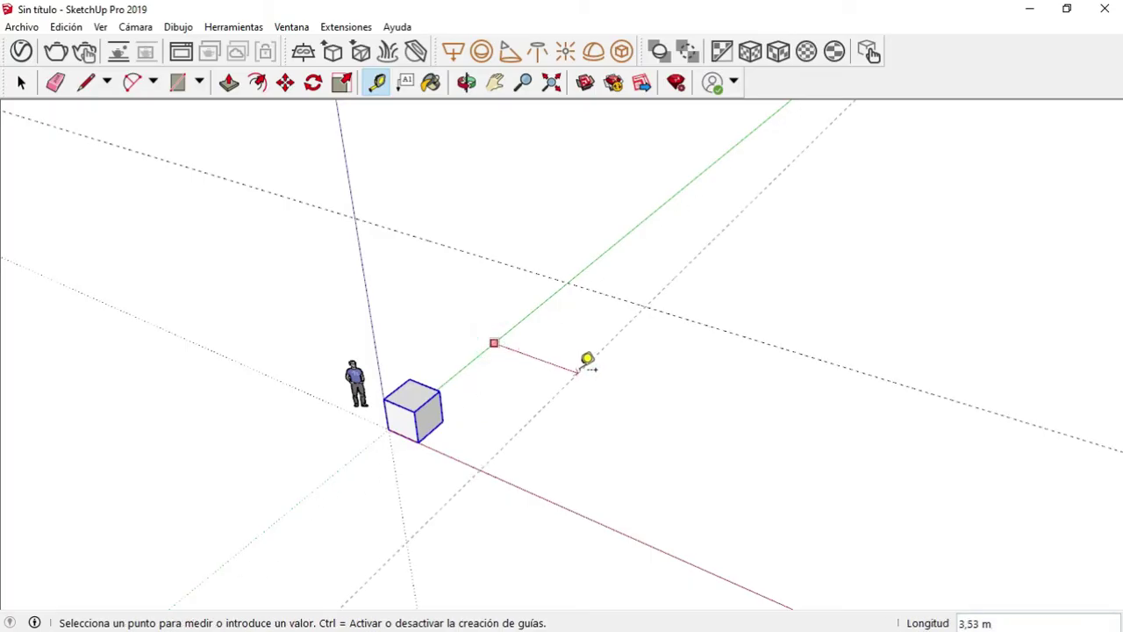
pyautogui.write('6')
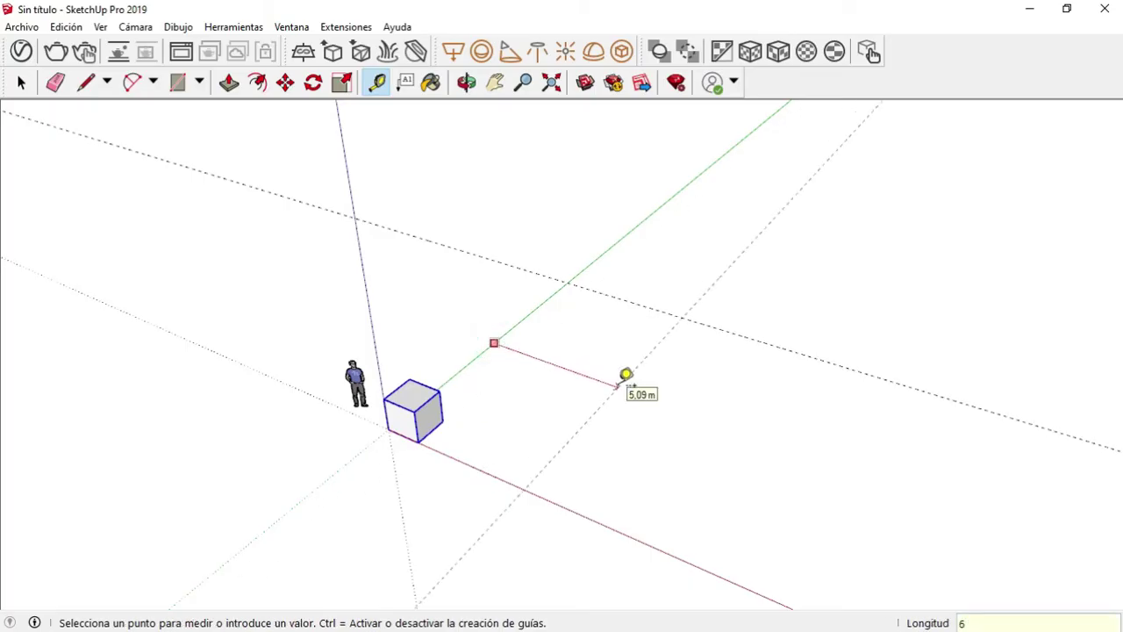
pyautogui.press('Return')
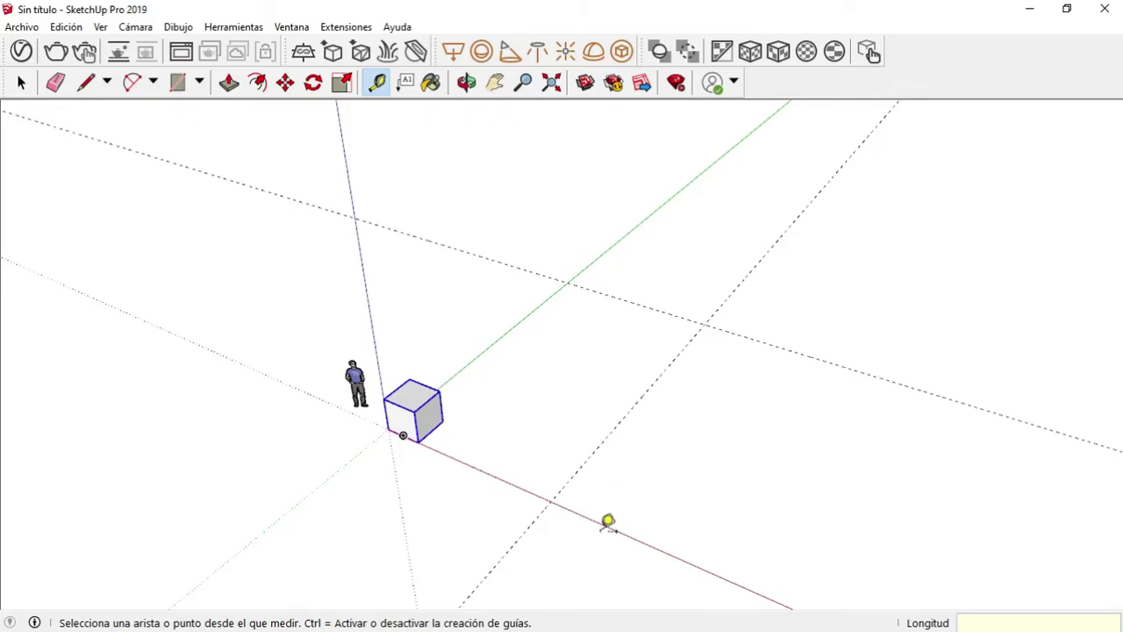
# Create a guide on the ground parallel to the red axis, offset 12 m from it along the green direction
pyautogui.click(607, 525)
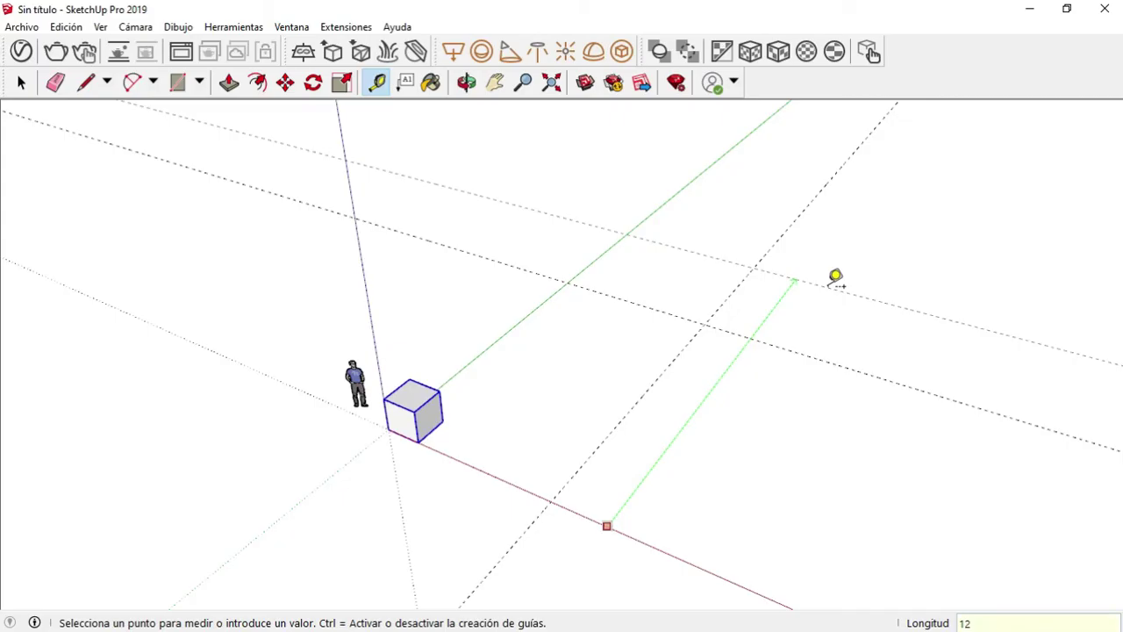
pyautogui.press('Return')
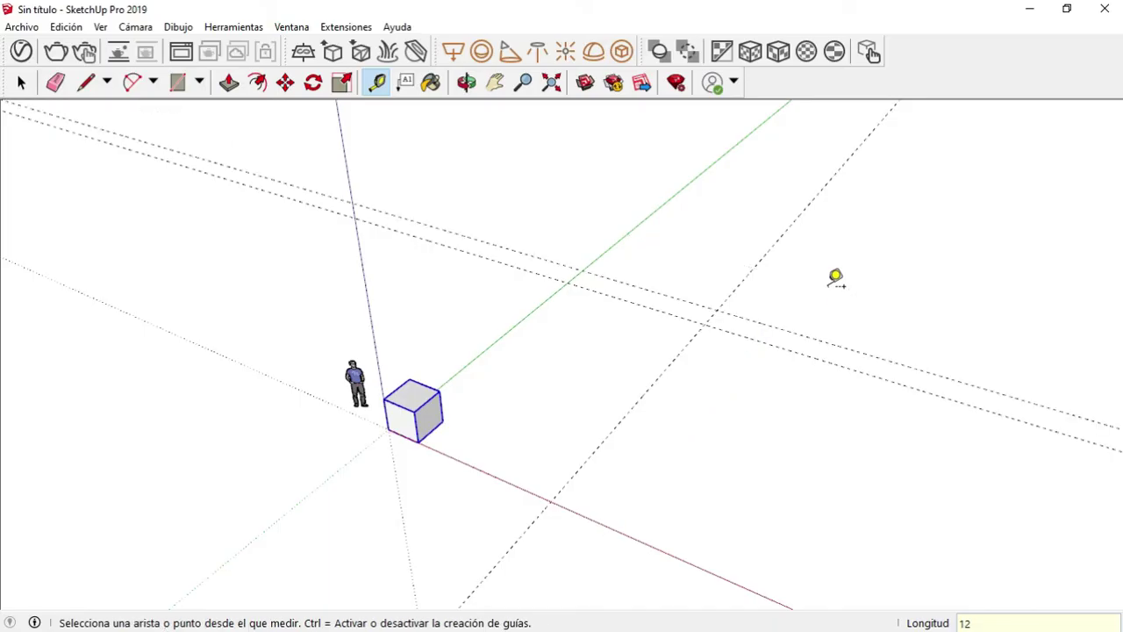
pyautogui.click(21, 81)
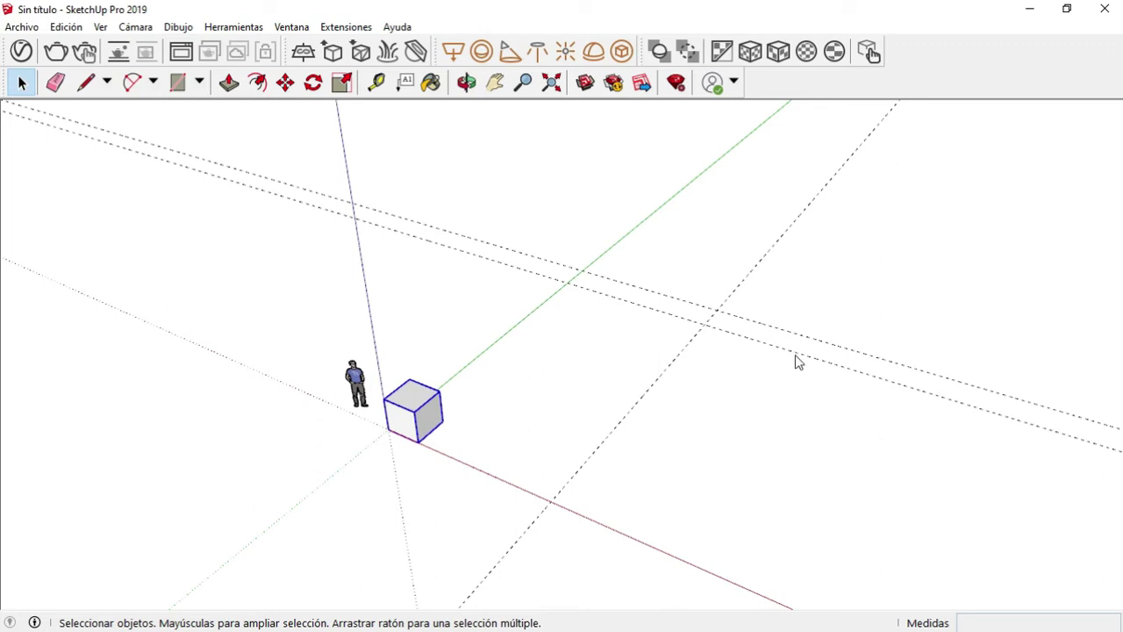
# Examine the cube and the three guides around it from several angles
pyautogui.hotkey('alt', 'Tab')
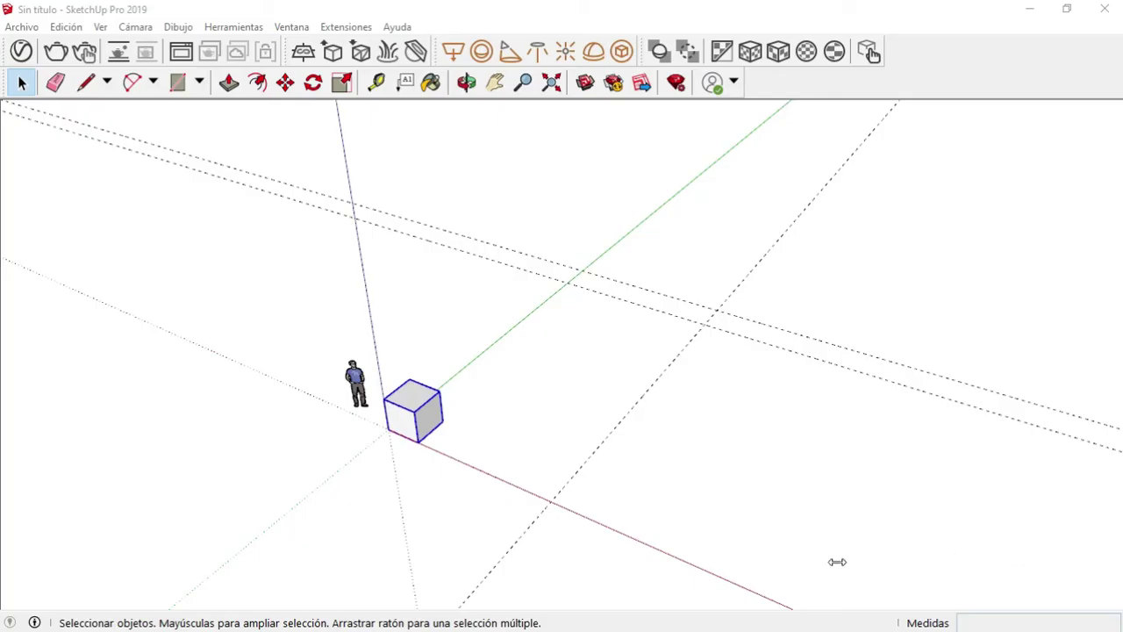
pyautogui.click(466, 82)
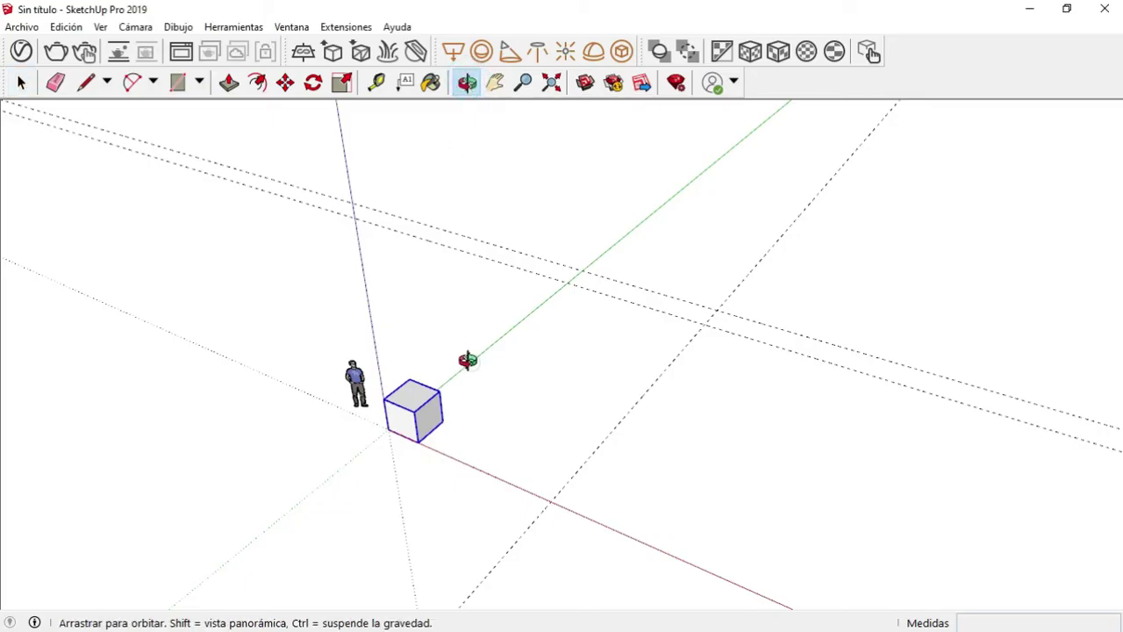
pyautogui.moveTo(464, 356); pyautogui.dragTo(376, 249)
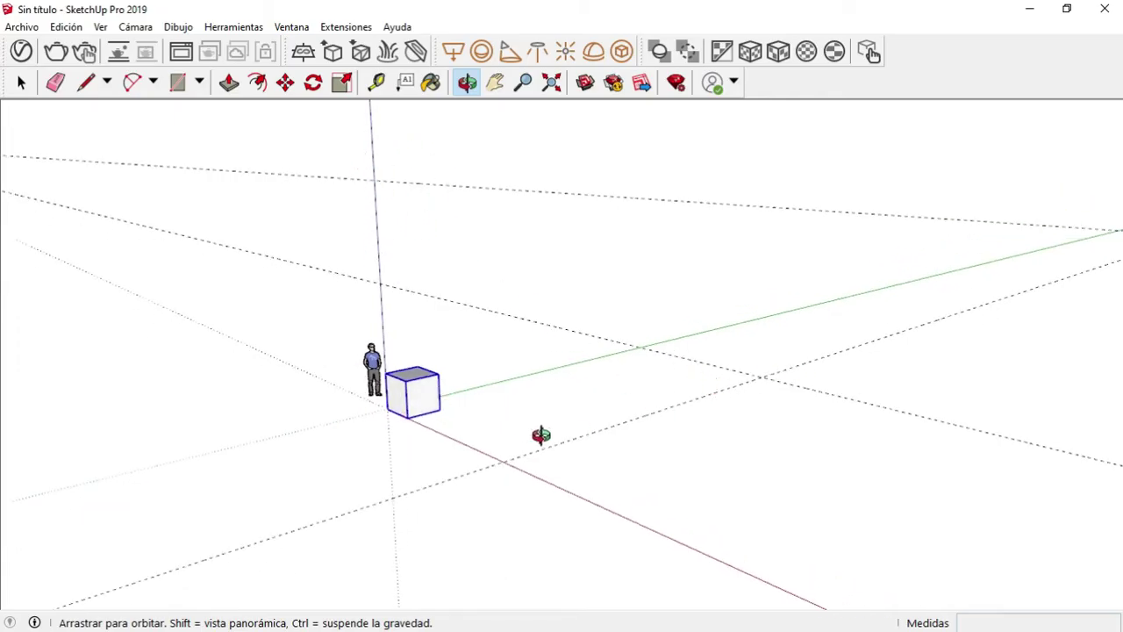
pyautogui.moveTo(536, 436); pyautogui.dragTo(724, 418)
pyautogui.moveTo(456, 438); pyautogui.dragTo(592, 479)
pyautogui.moveTo(507, 344); pyautogui.dragTo(522, 377)
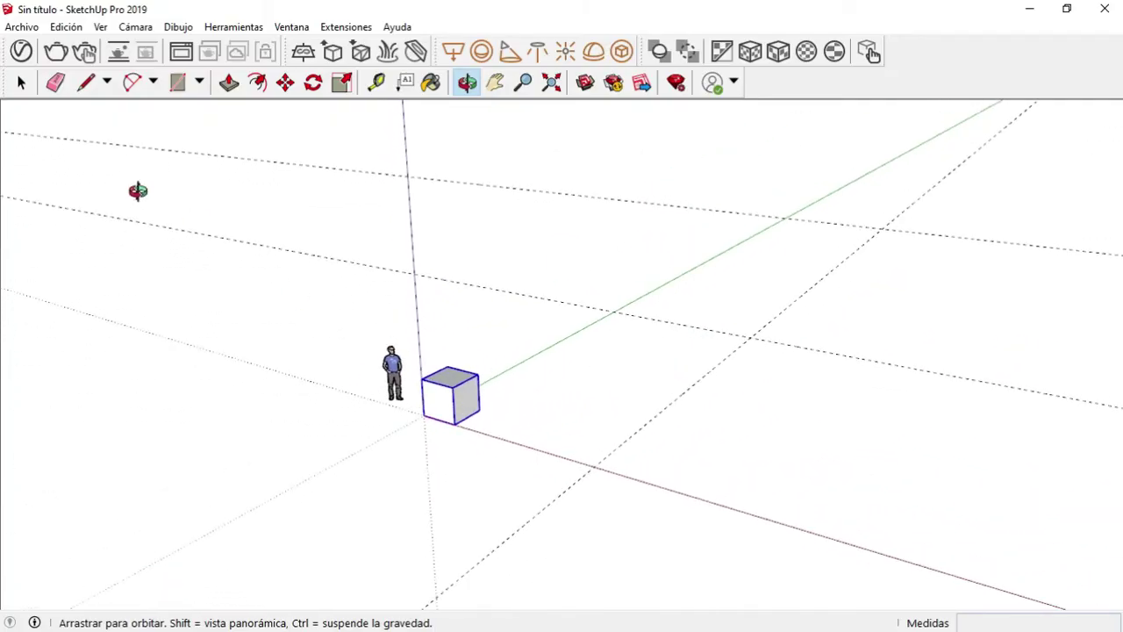
pyautogui.click(22, 82)
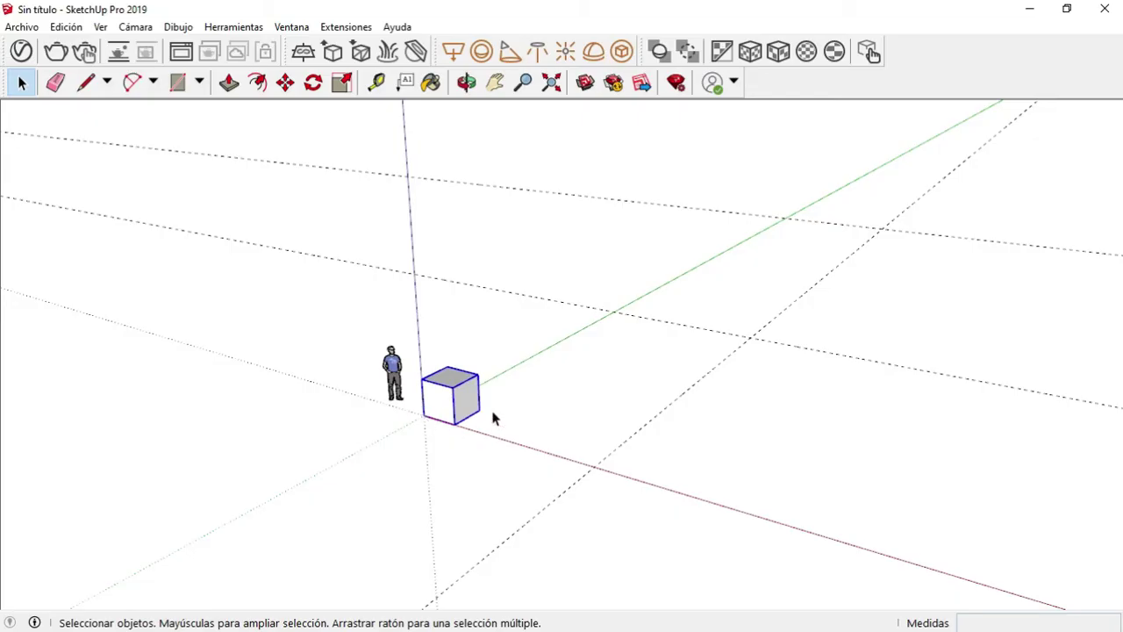
# Paste a copy of the cube flush against its end on the red axis, and copy that one another 1.20 m along the axis
pyautogui.hotkey('ctrl', 'v')
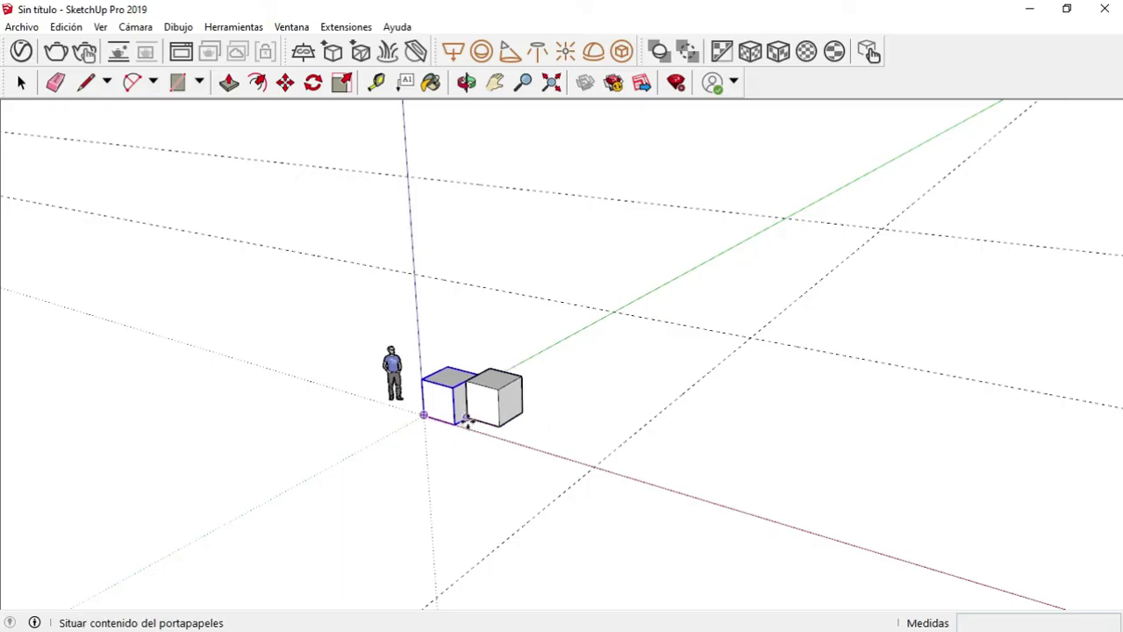
pyautogui.click(456, 424)
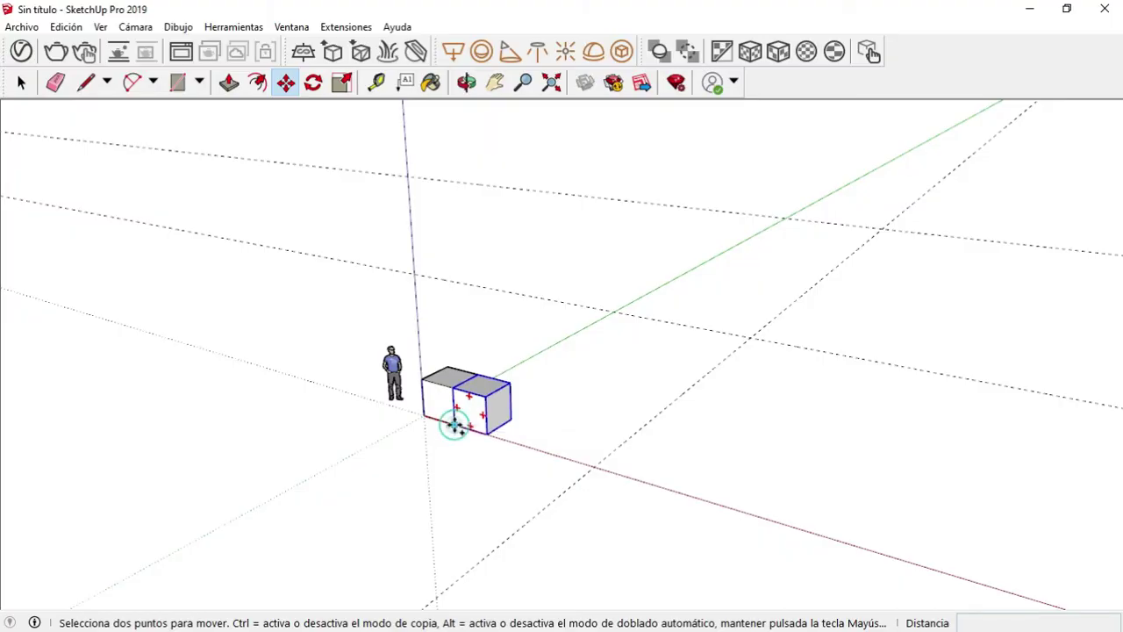
pyautogui.click(454, 425)
pyautogui.press('ctrl')
pyautogui.click(494, 430)
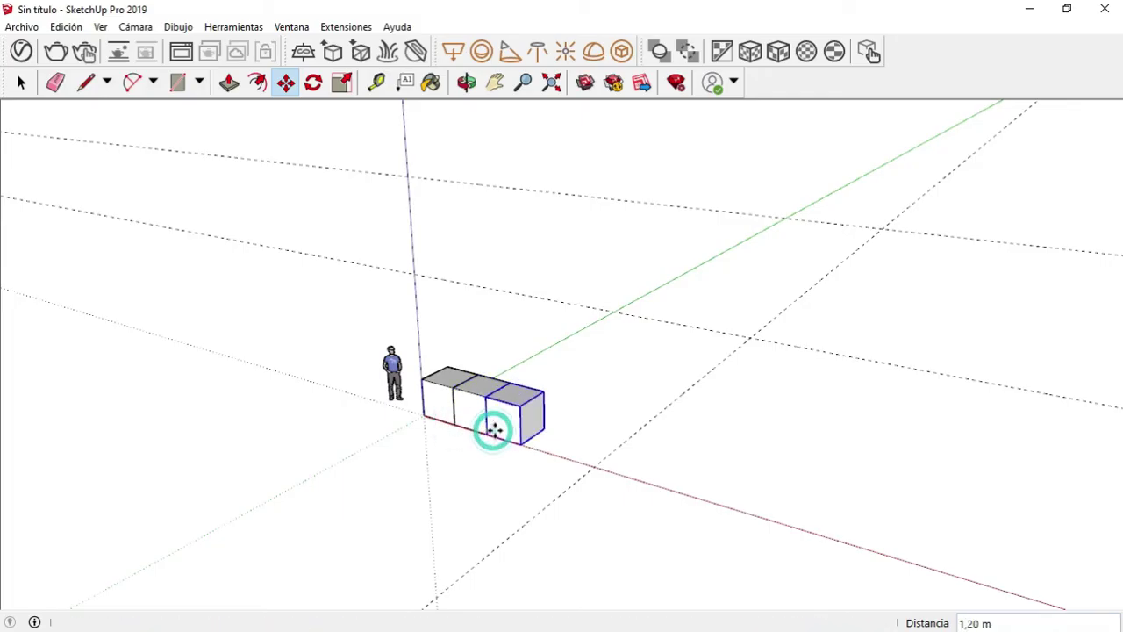
# Copy the last cube twice more in 1.20 m steps along the red axis, completing a row of five up to the 6 m guide
pyautogui.press('q')
pyautogui.press('m')
pyautogui.click(488, 433)
pyautogui.press('ctrl')
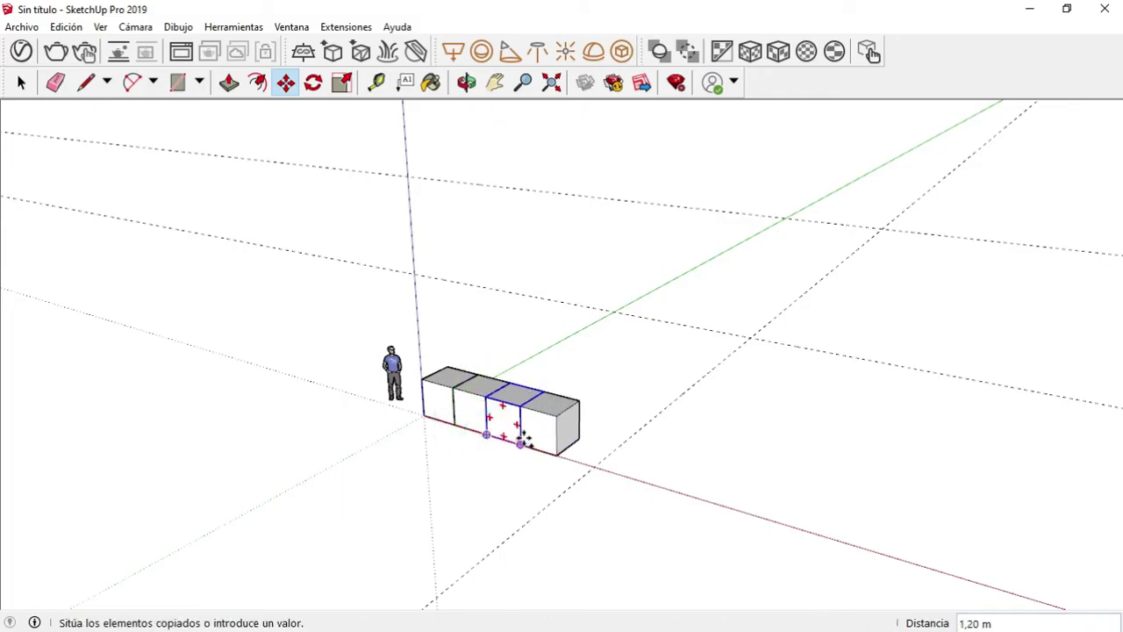
pyautogui.click(521, 442)
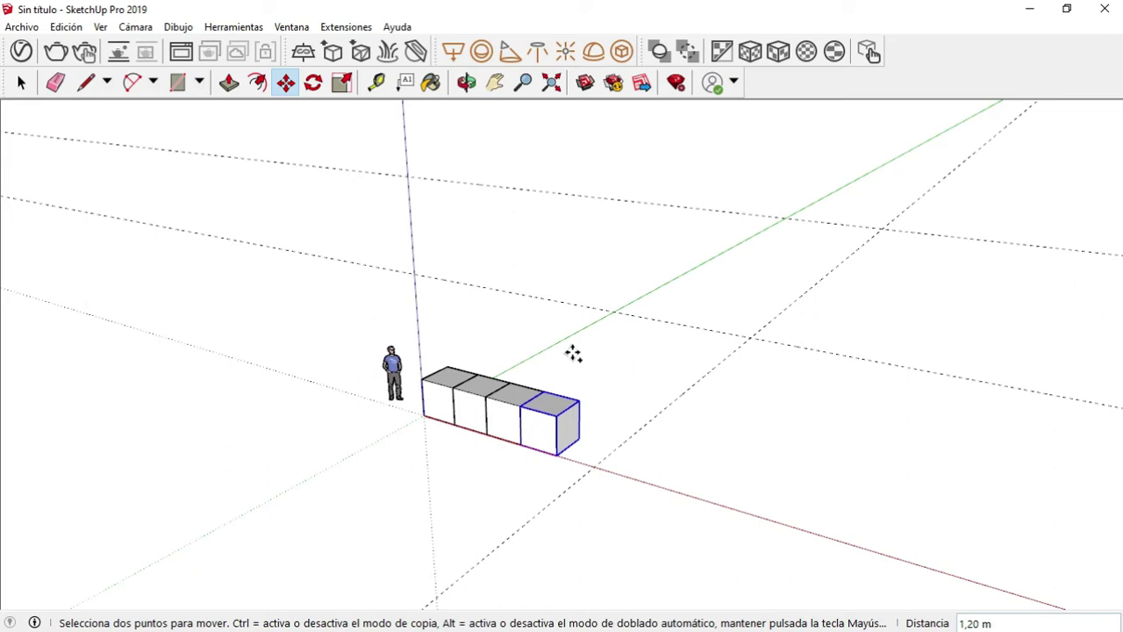
pyautogui.press('ctrl')
pyautogui.click(522, 446)
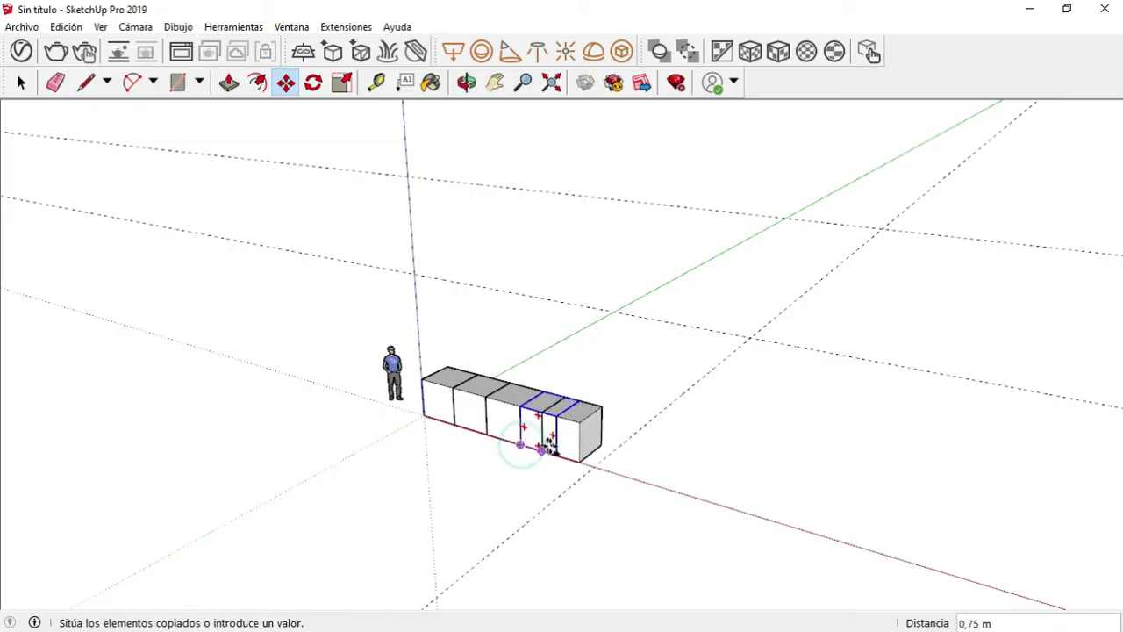
pyautogui.click(555, 451)
# Select all five cubes of the row along the red axis together
pyautogui.click(21, 81)
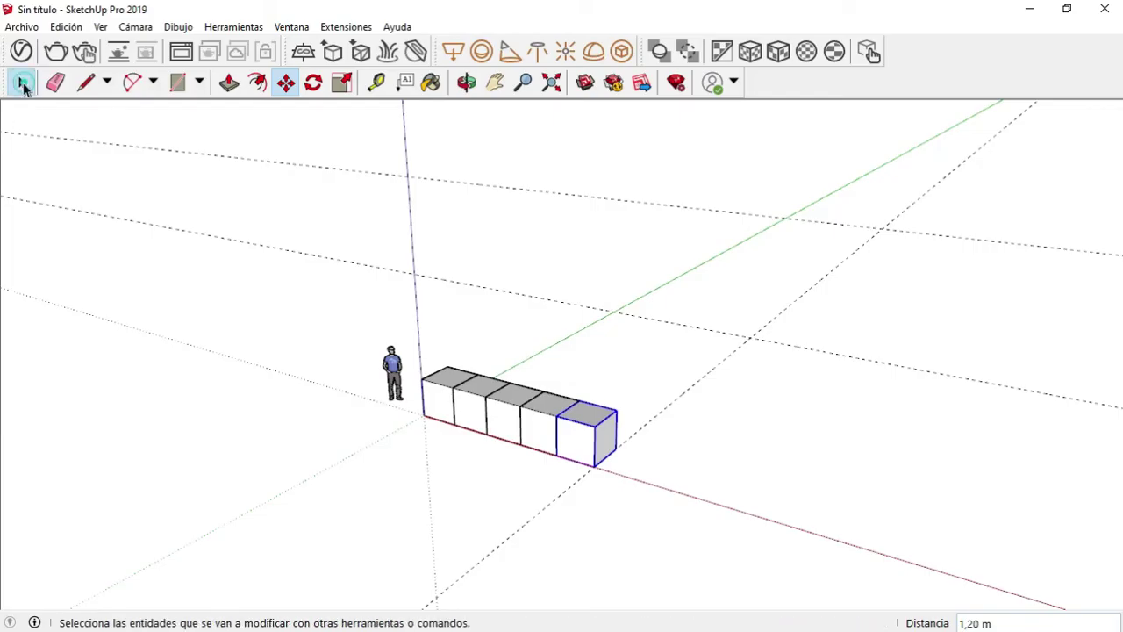
pyautogui.click(438, 394)
pyautogui.doubleClick(466, 402)
pyautogui.click(598, 389)
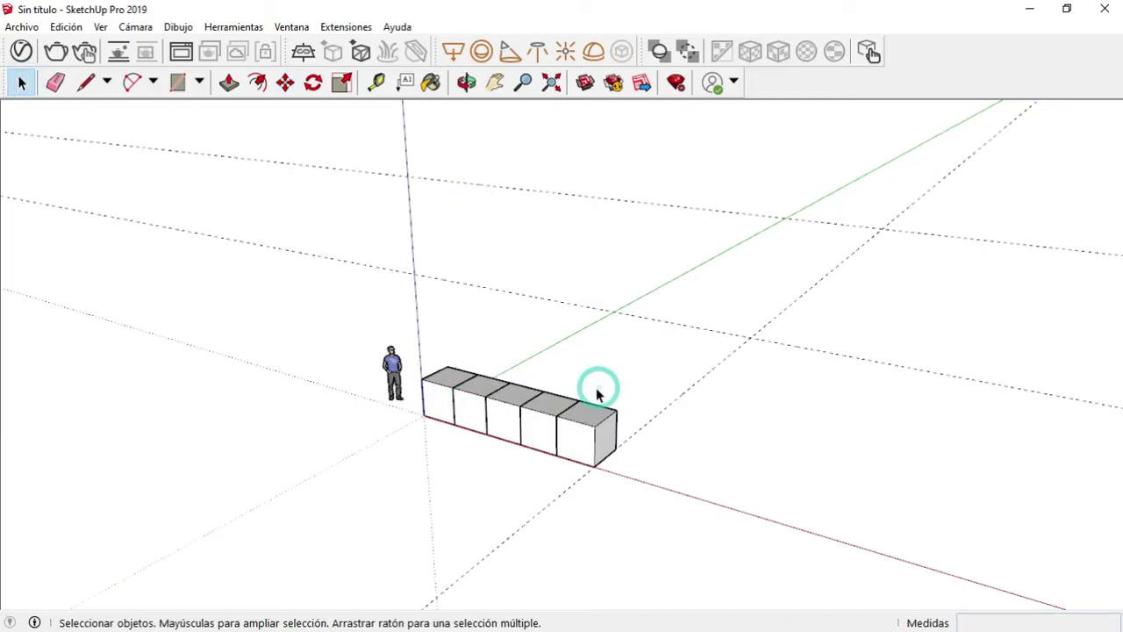
pyautogui.click(436, 391)
pyautogui.keyDown('ctrl'); pyautogui.click(469, 402); pyautogui.keyUp('ctrl')
pyautogui.keyDown('ctrl'); pyautogui.click(499, 413); pyautogui.keyUp('ctrl')
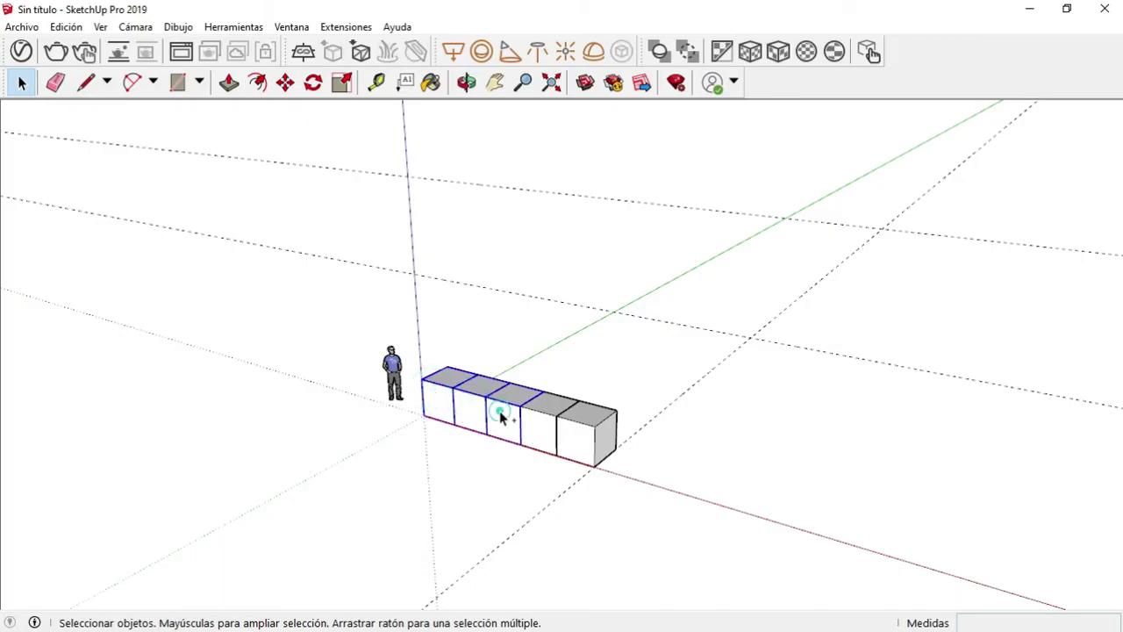
pyautogui.keyDown('ctrl'); pyautogui.click(537, 426); pyautogui.keyUp('ctrl')
pyautogui.keyDown('ctrl'); pyautogui.click(568, 432); pyautogui.keyUp('ctrl')
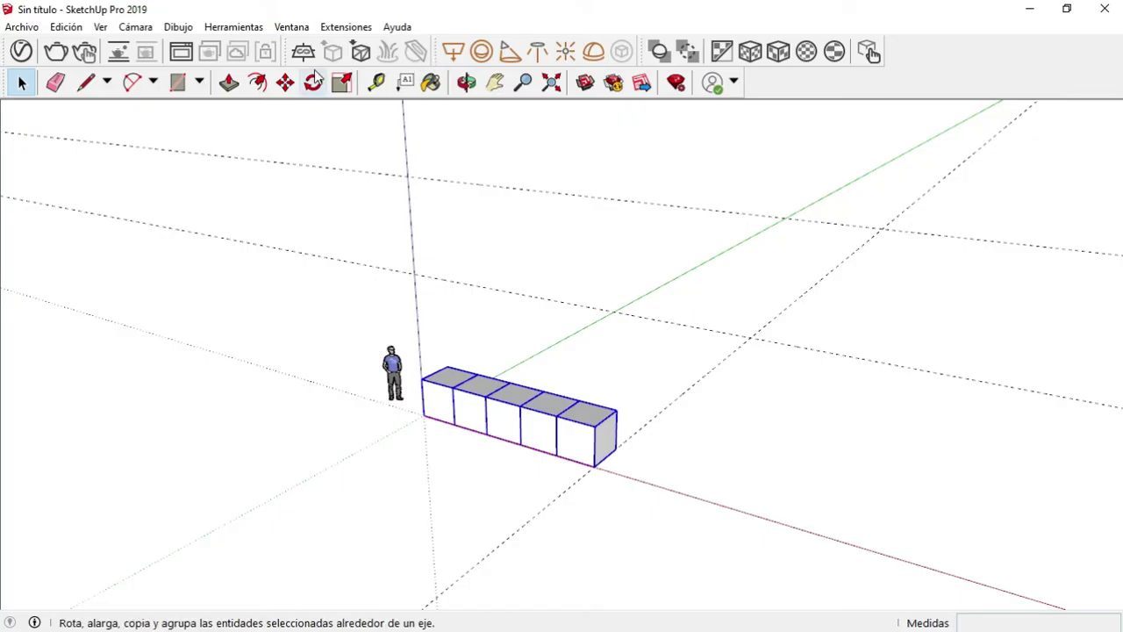
# Copy the selected row of five cubes twice along the green direction, each copy flush behind the previous row
pyautogui.click(286, 82)
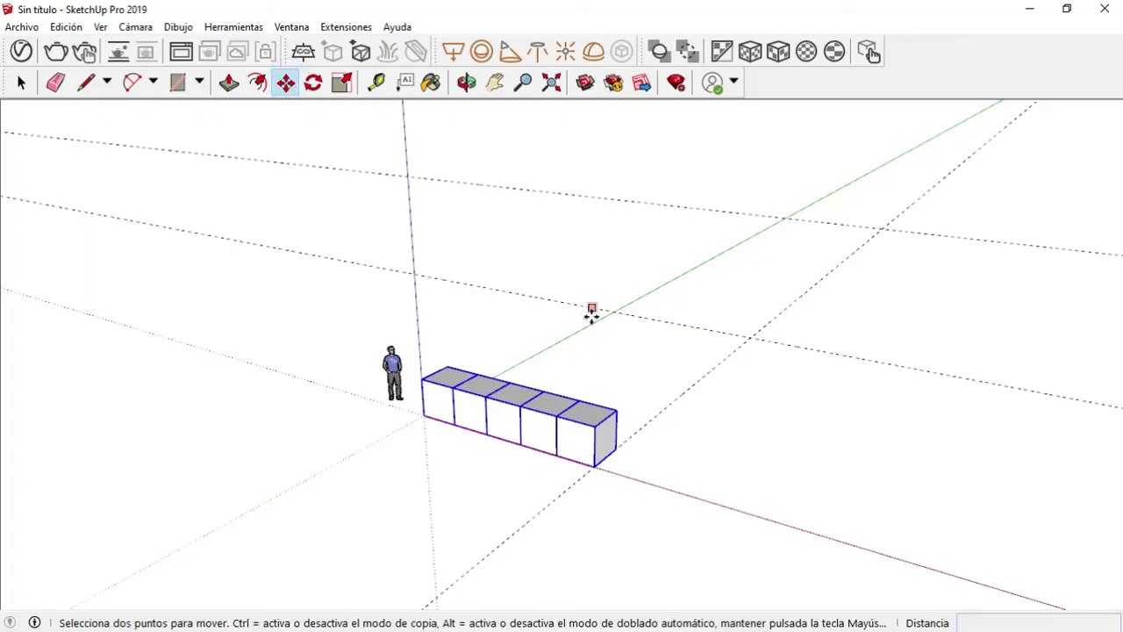
pyautogui.press('ctrl')
pyautogui.click(594, 469)
pyautogui.click(618, 447)
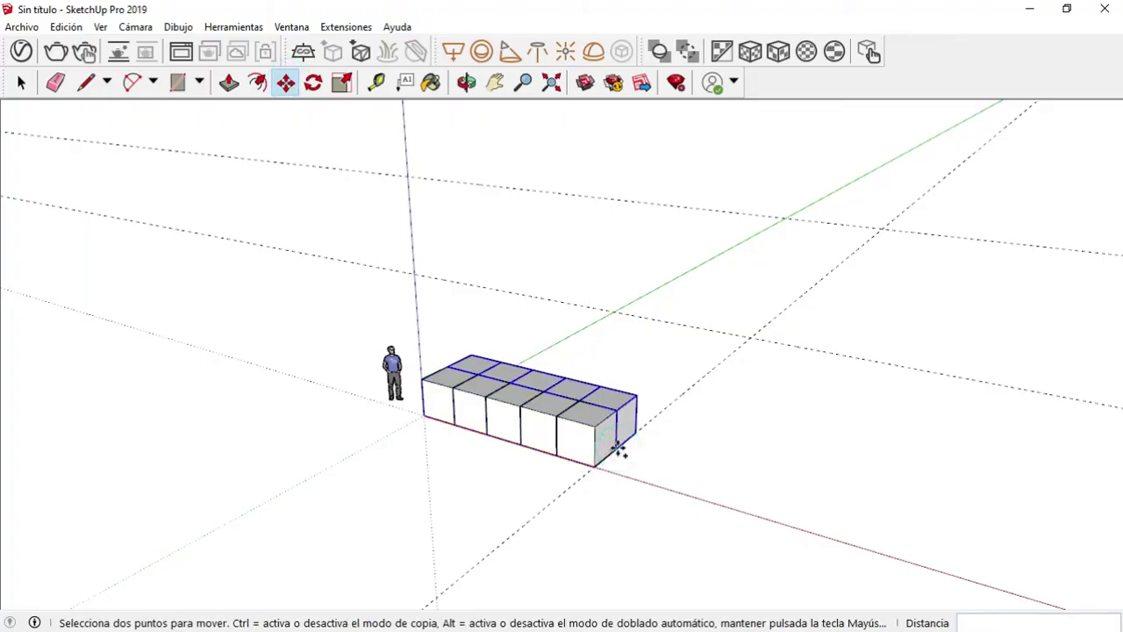
pyautogui.click(618, 447)
pyautogui.click(638, 429)
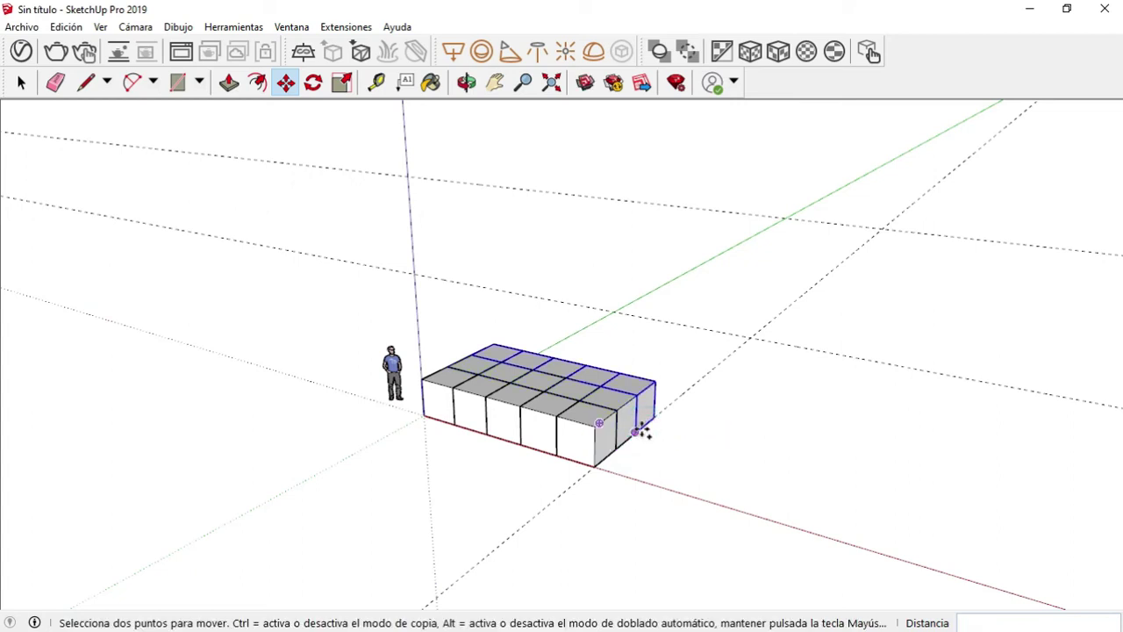
# Copy the selected row of five cubes three more times in 1.20 m steps along the green direction
pyautogui.click(636, 430)
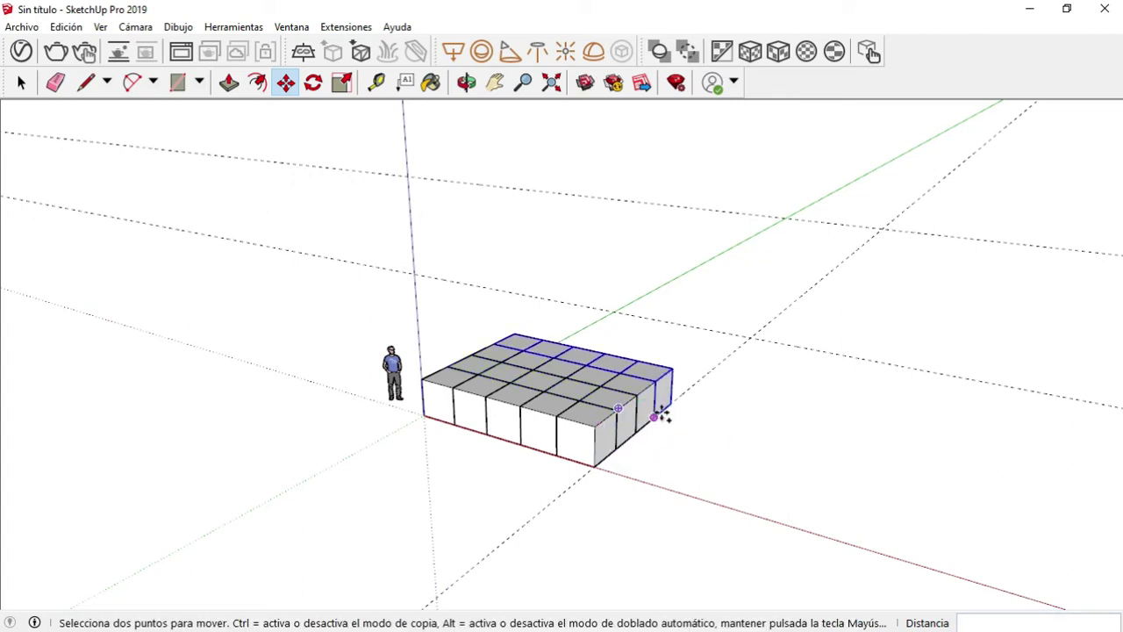
pyautogui.click(659, 409)
pyautogui.click(674, 402)
pyautogui.click(673, 401)
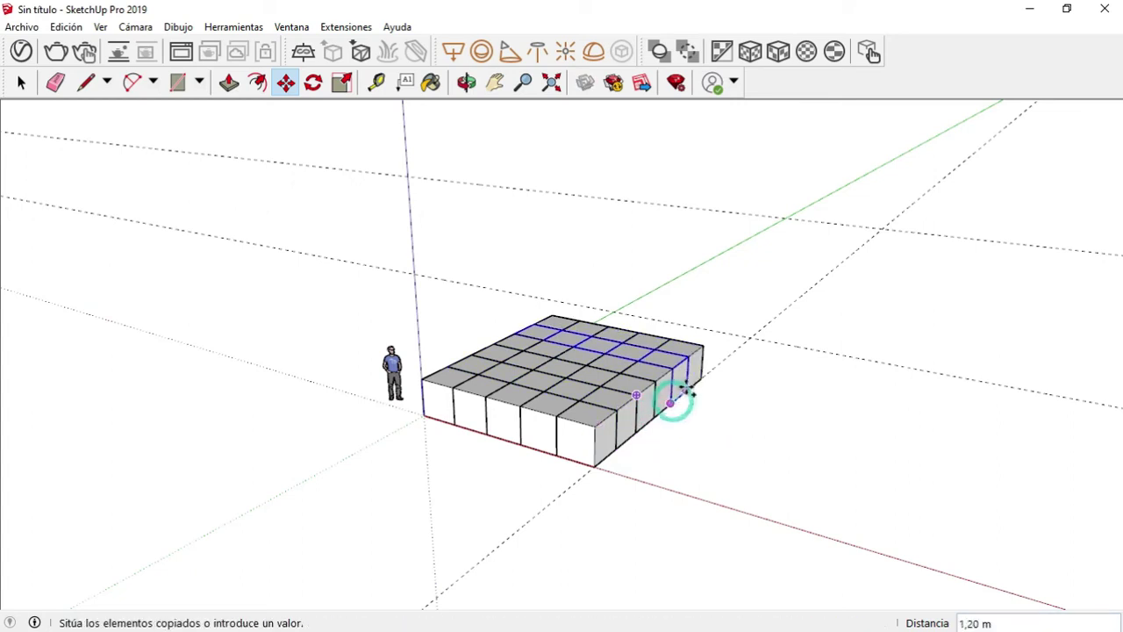
pyautogui.click(689, 388)
# Copy the last row another four times in 1.20 m steps along the green direction, completing the base layer up to the 12 m guide
pyautogui.click(689, 388)
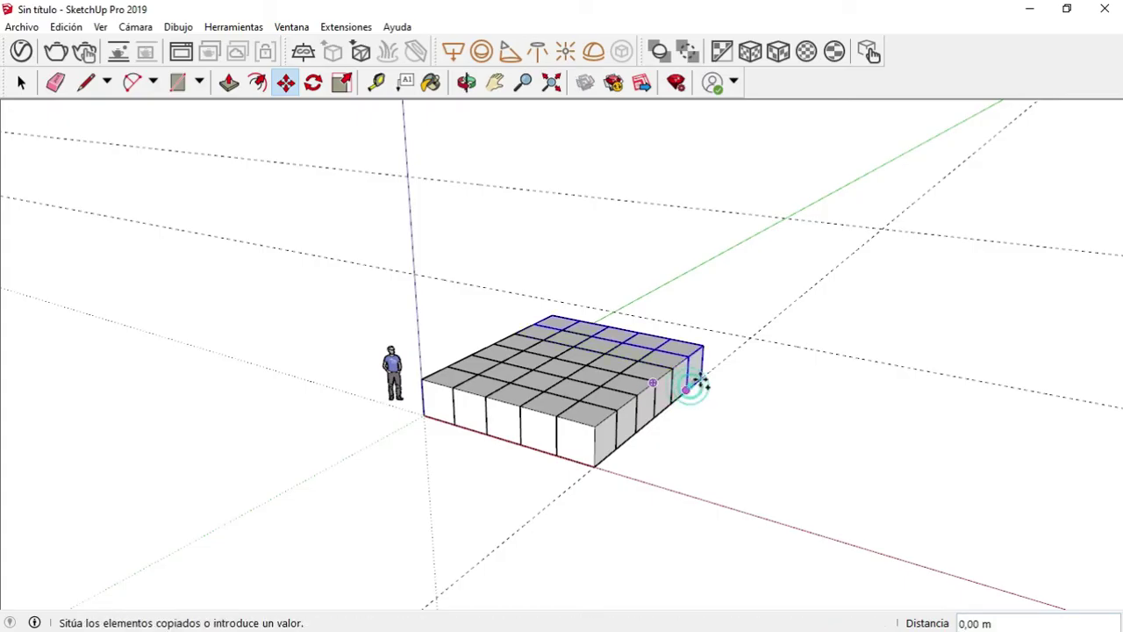
pyautogui.click(705, 377)
pyautogui.click(707, 375)
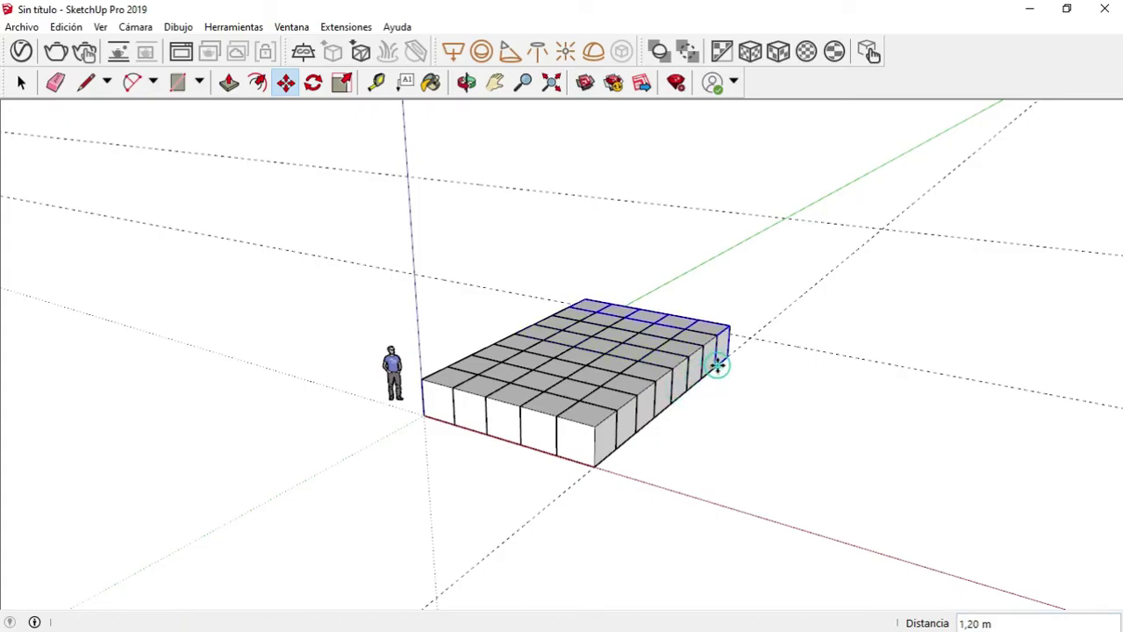
pyautogui.click(718, 367)
pyautogui.click(715, 367)
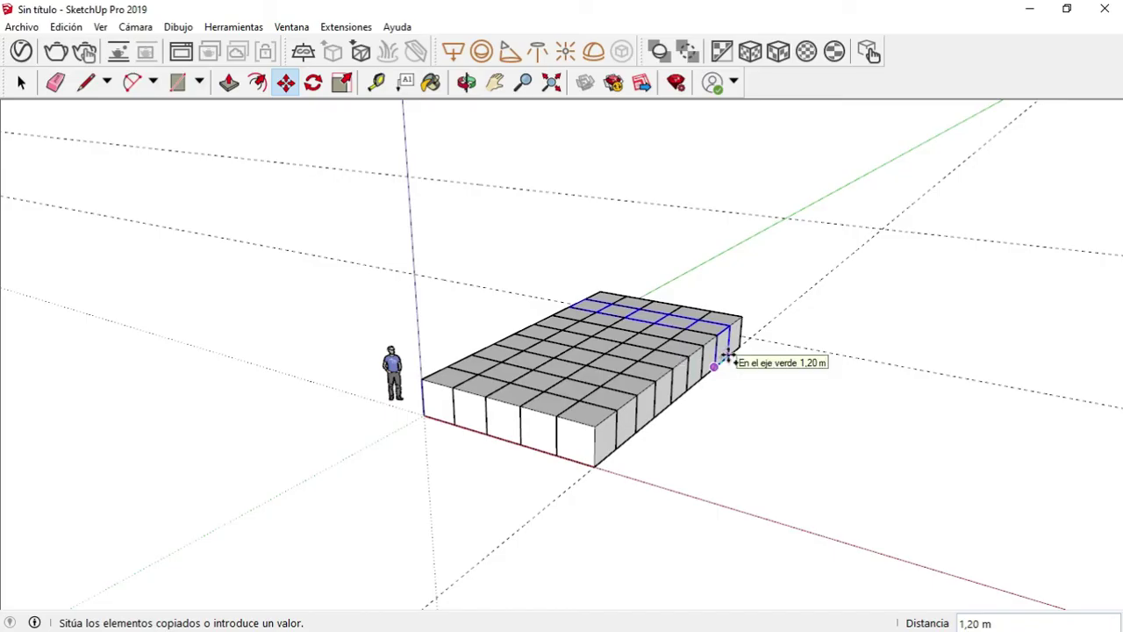
pyautogui.click(727, 355)
pyautogui.click(728, 354)
pyautogui.click(739, 344)
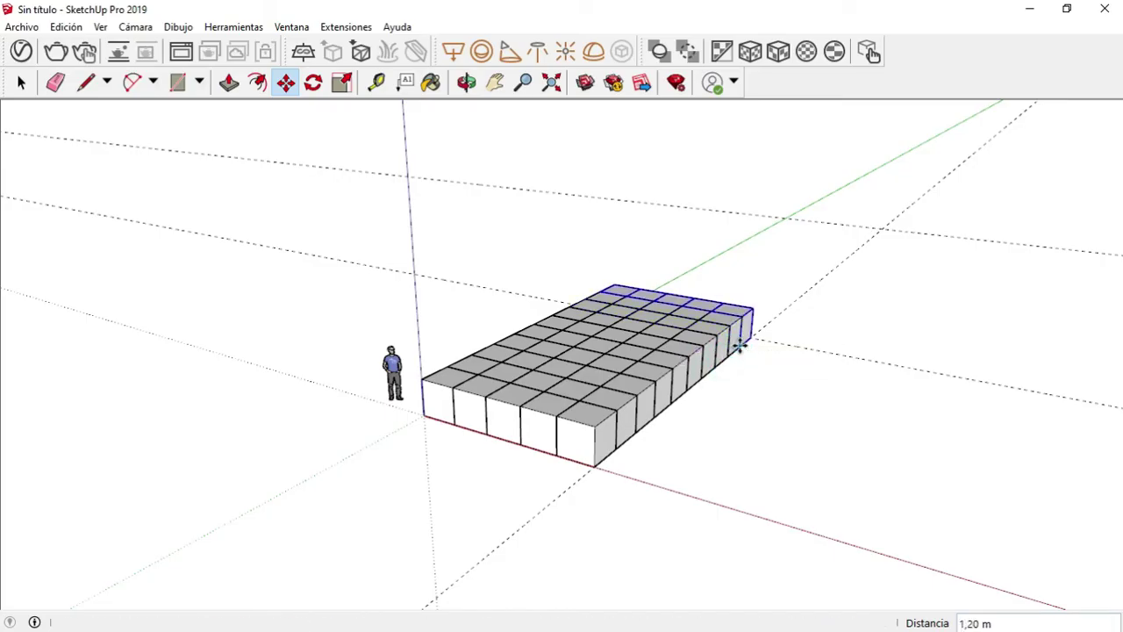
# Select all the cubes of the base layer together
pyautogui.click(18, 84)
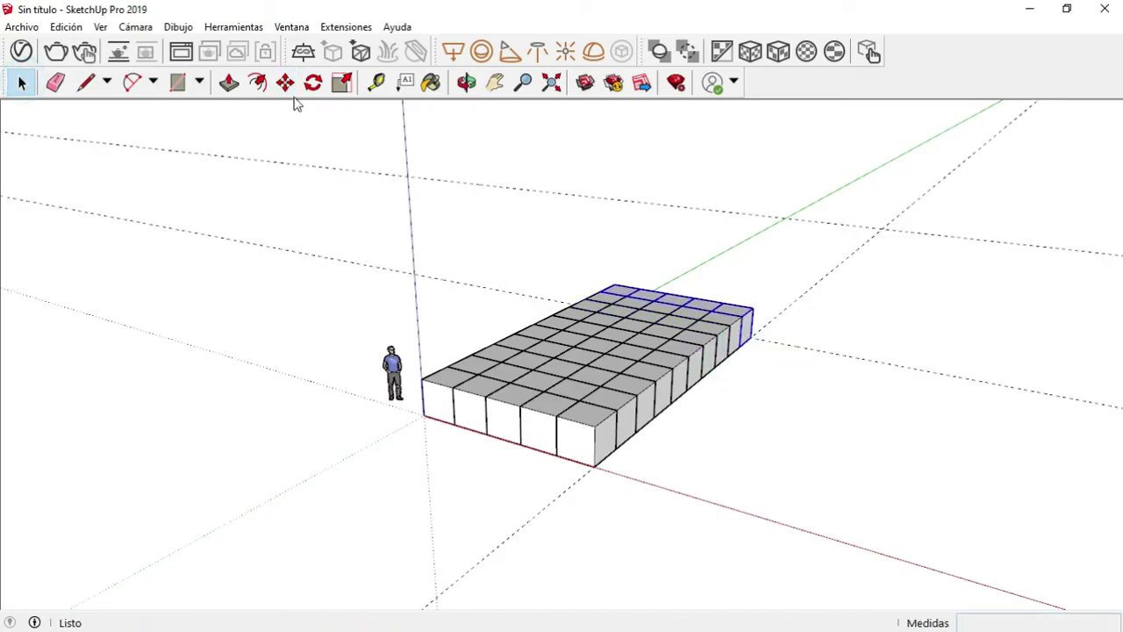
pyautogui.click(314, 83)
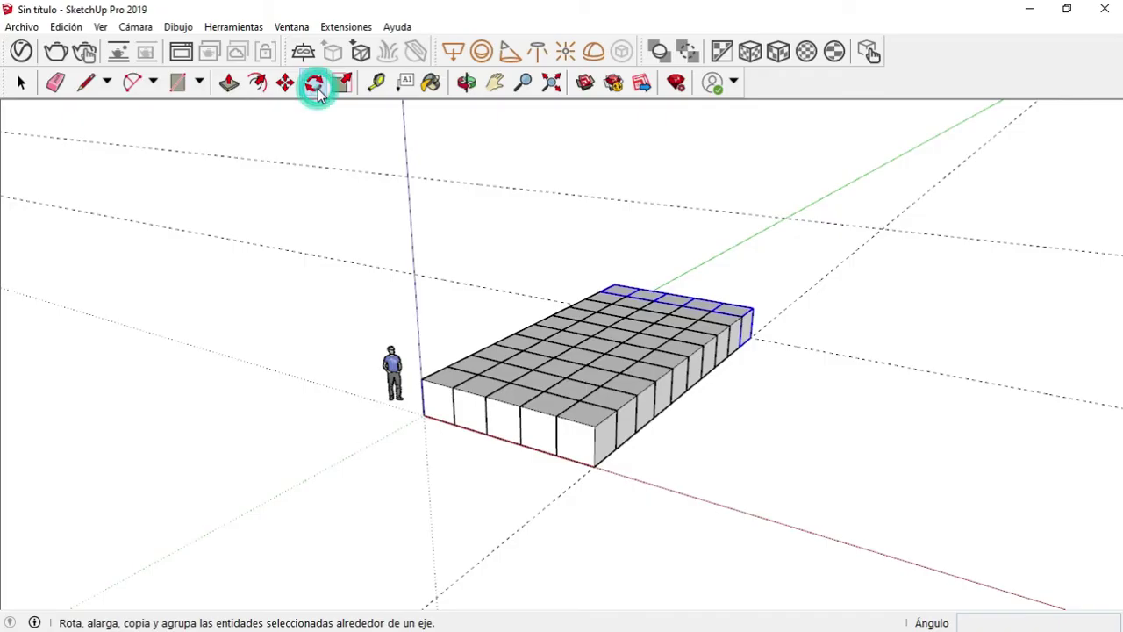
pyautogui.click(467, 83)
pyautogui.moveTo(459, 296); pyautogui.dragTo(429, 306)
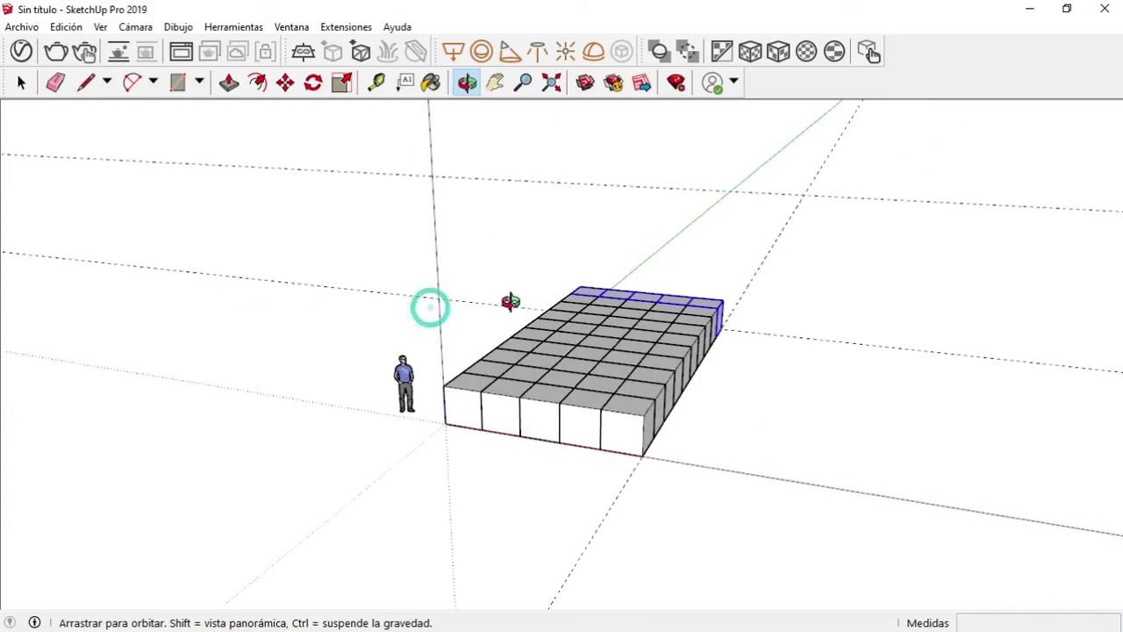
pyautogui.click(21, 82)
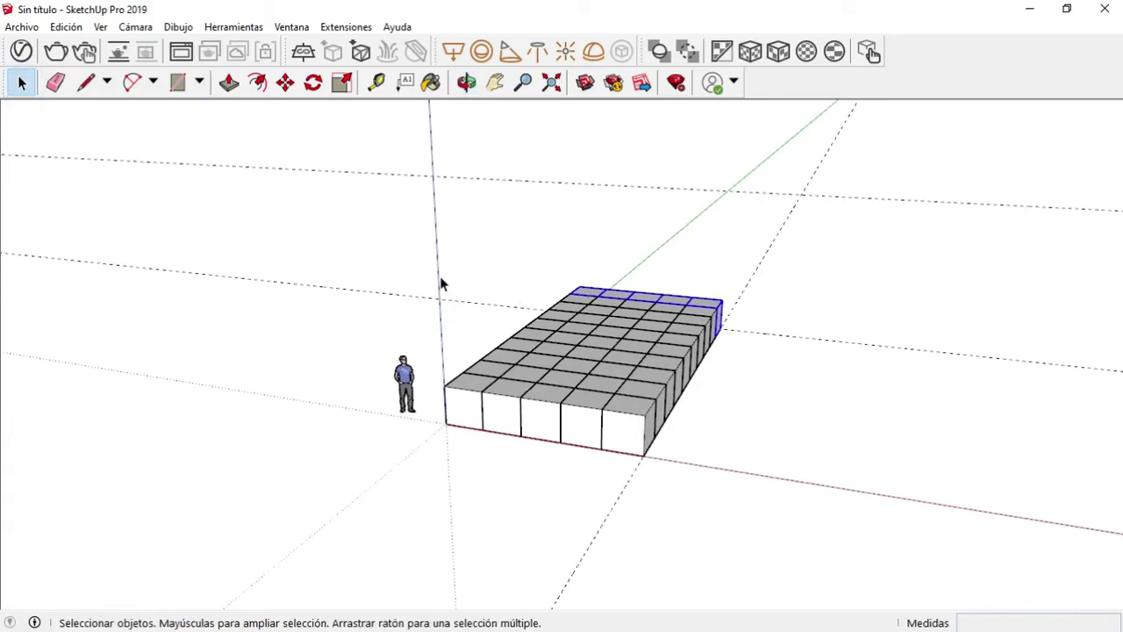
pyautogui.moveTo(426, 244); pyautogui.dragTo(764, 470)
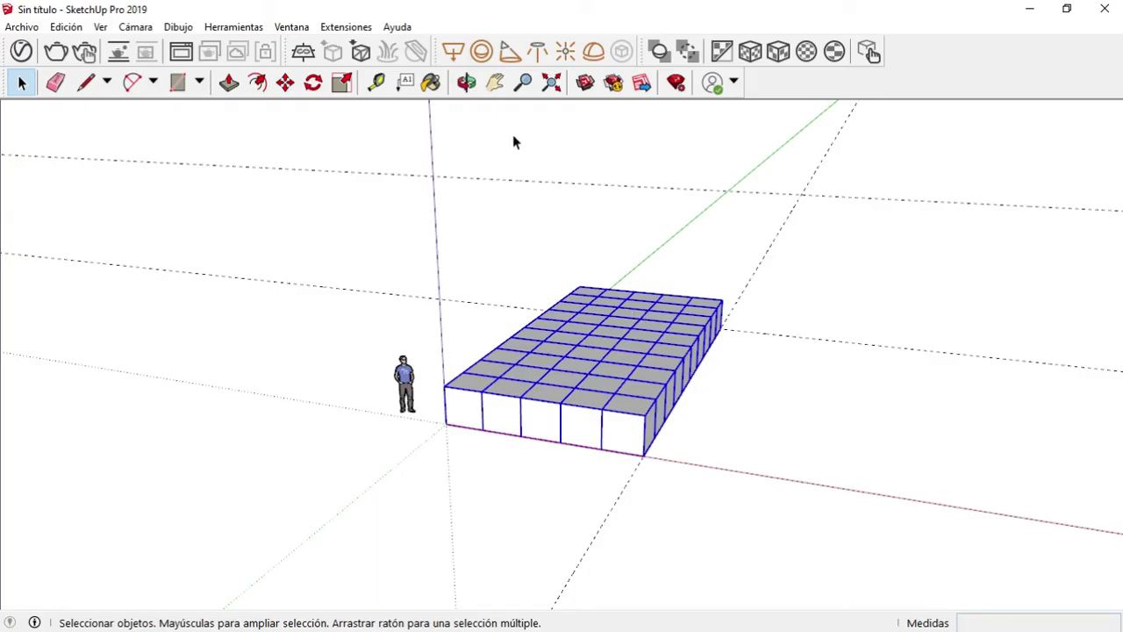
pyautogui.click(467, 85)
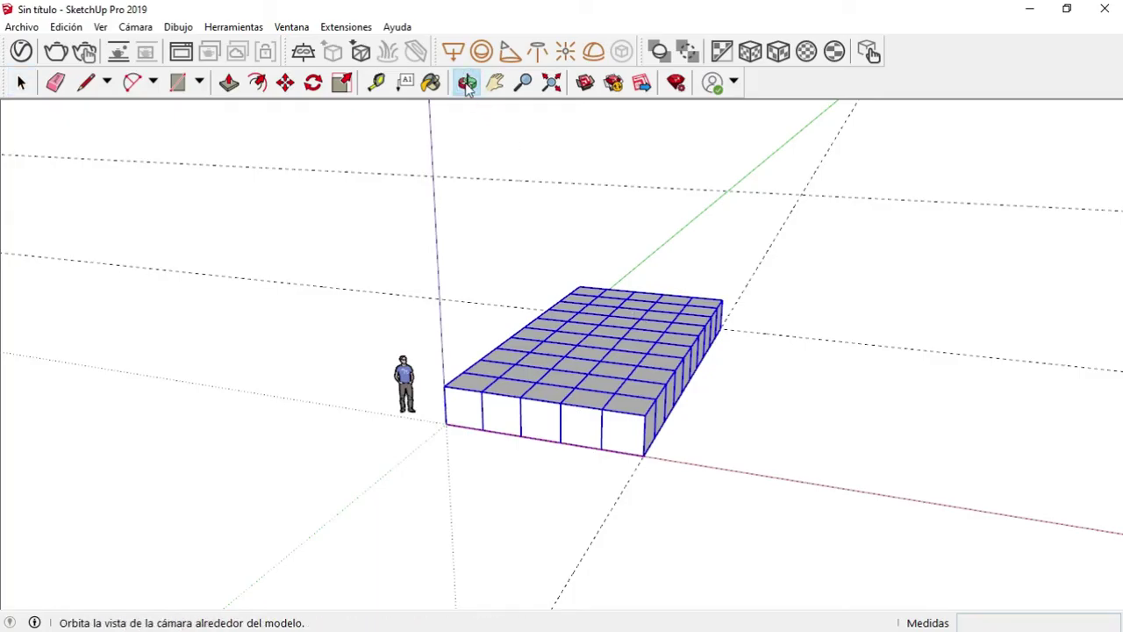
pyautogui.moveTo(682, 395); pyautogui.dragTo(602, 411)
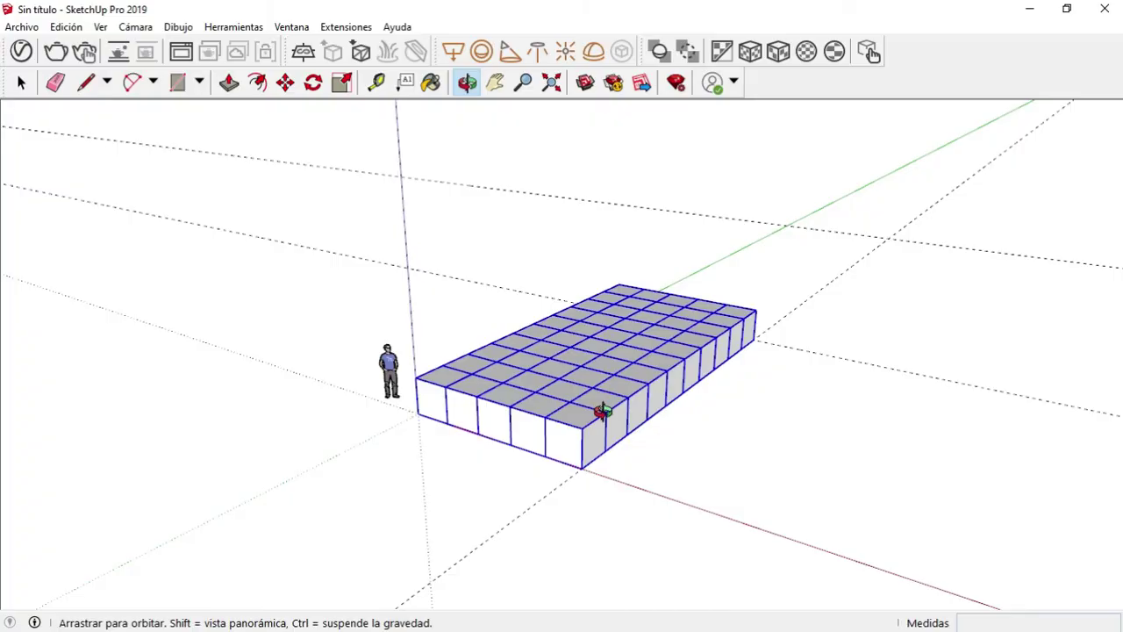
pyautogui.click(21, 82)
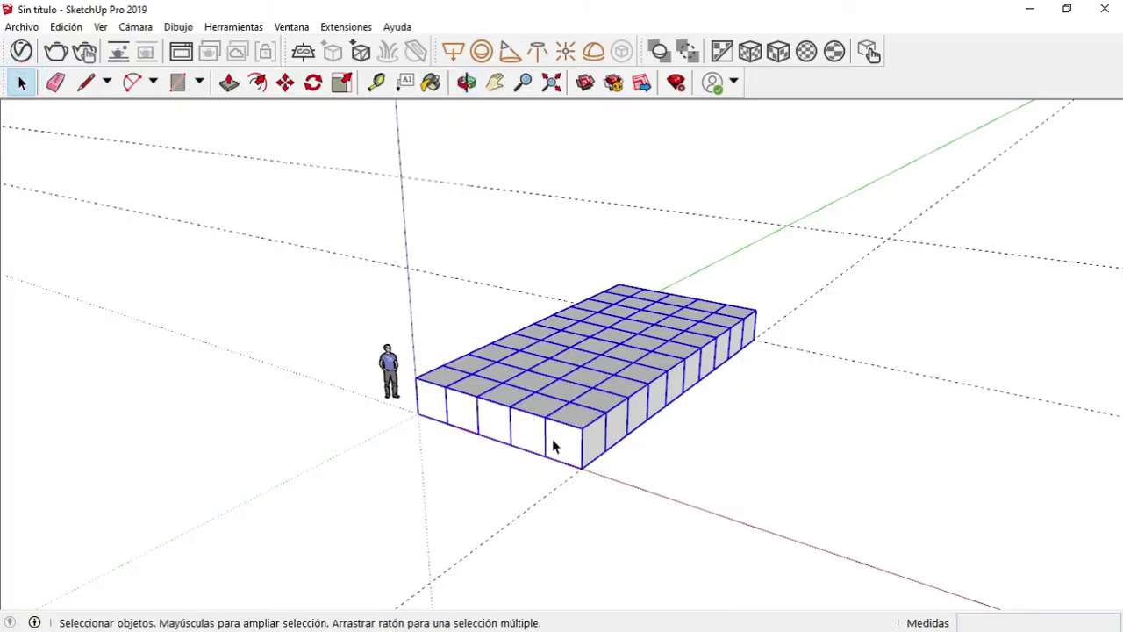
# Select the front-row cubes one at a time to examine whether each is an independent group
pyautogui.click(462, 406)
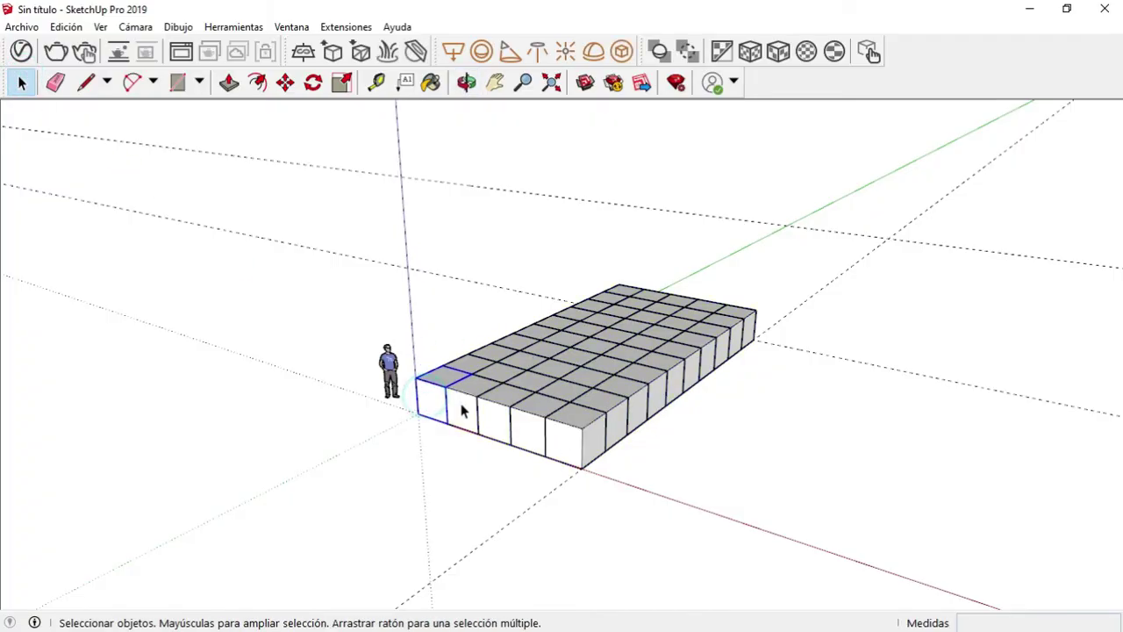
pyautogui.click(507, 421)
pyautogui.click(535, 427)
pyautogui.click(566, 439)
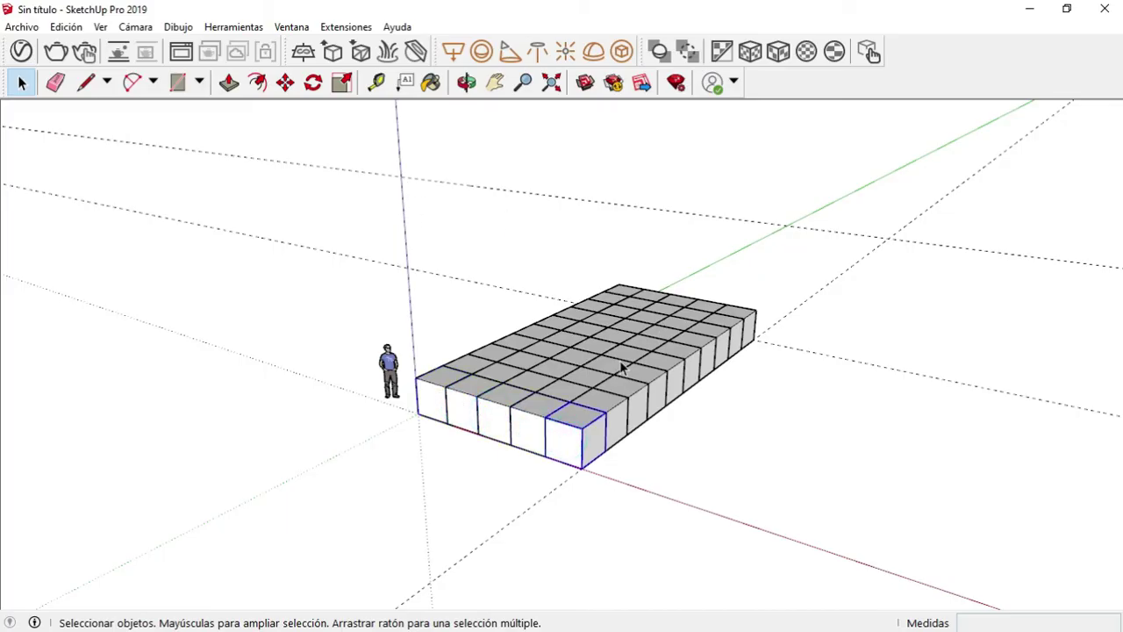
pyautogui.scroll(3, 622, 368)
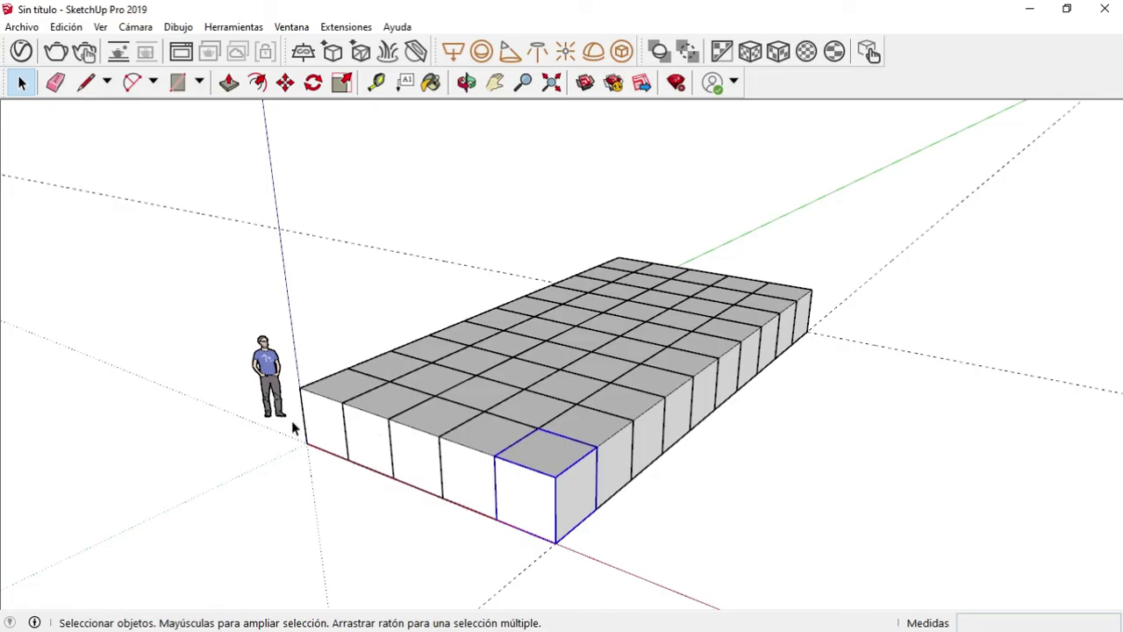
pyautogui.click(313, 427)
pyautogui.click(361, 435)
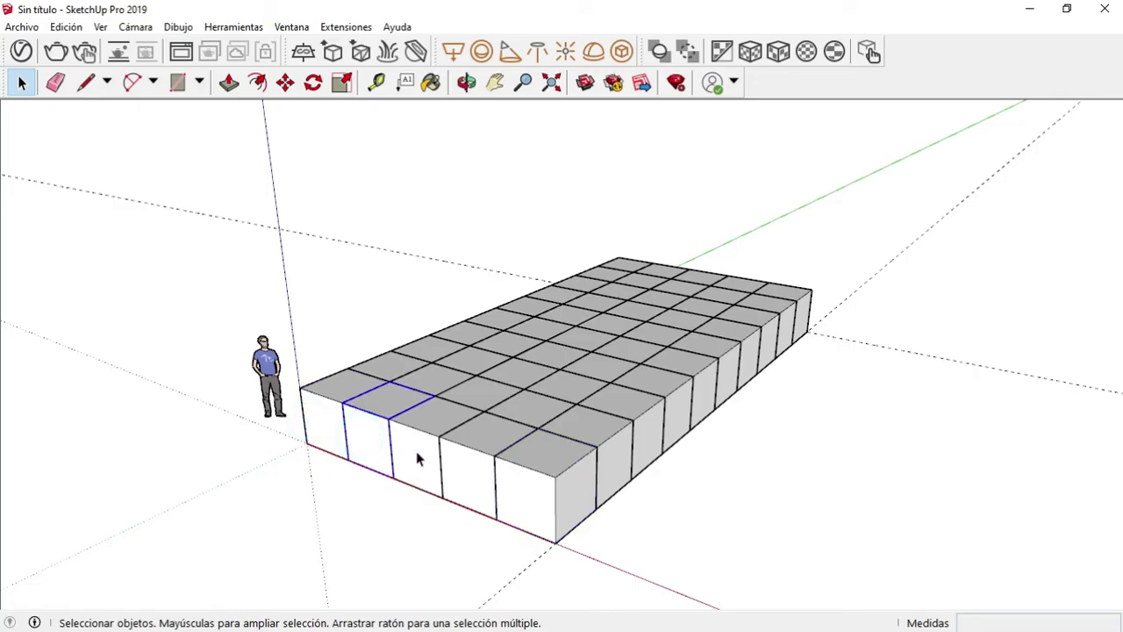
pyautogui.click(419, 455)
pyautogui.click(464, 462)
pyautogui.click(531, 481)
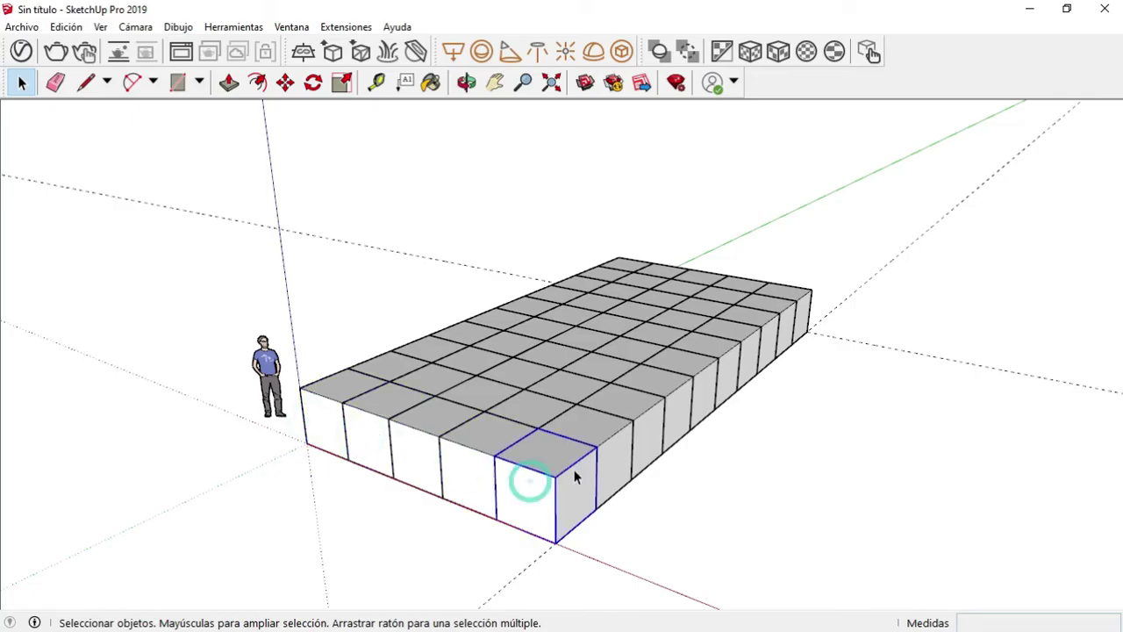
# Open the group of the front corner cube at the far end of the red-axis row for editing
pyautogui.click(569, 492)
pyautogui.doubleClick(538, 497)
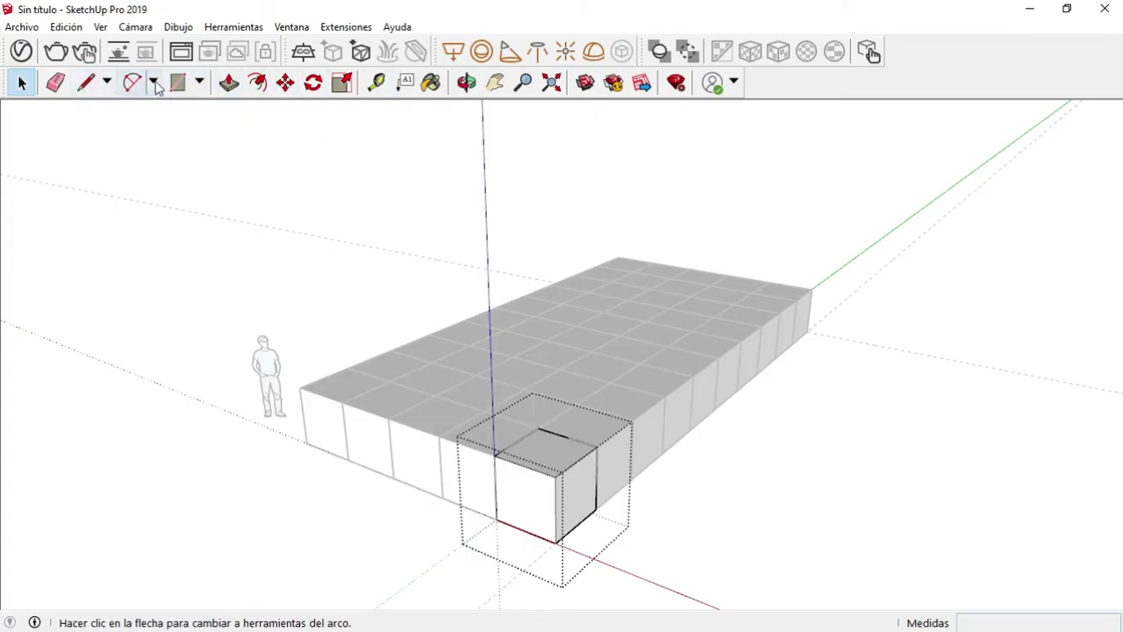
pyautogui.click(285, 82)
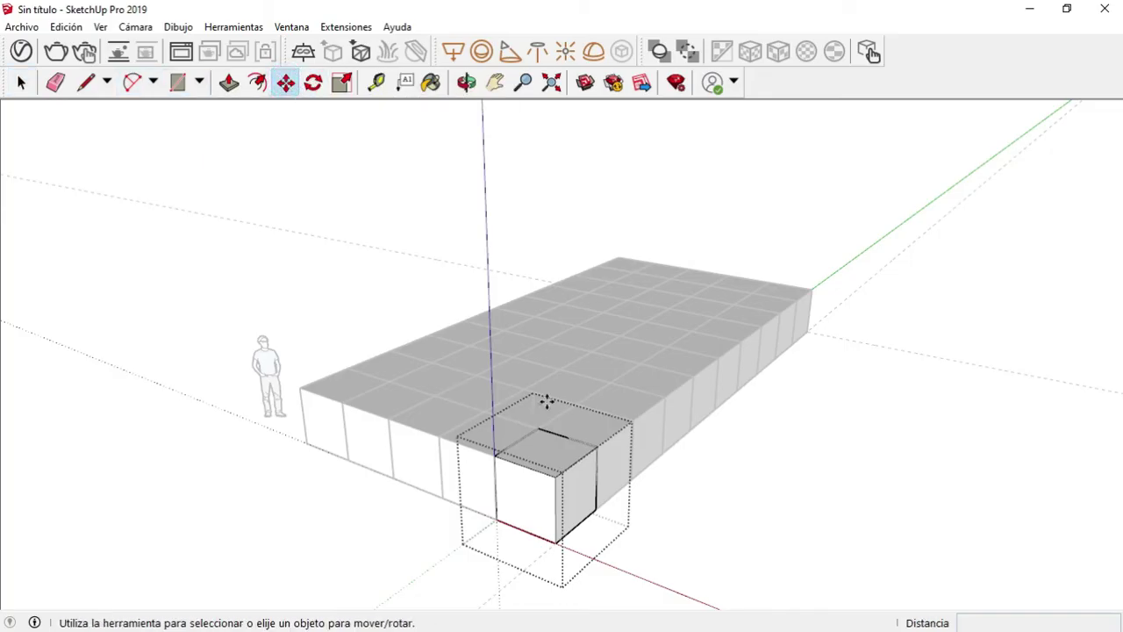
# Try lowering the corner cube's upper front edge by 0.60 m, and undo the move
pyautogui.click(525, 470)
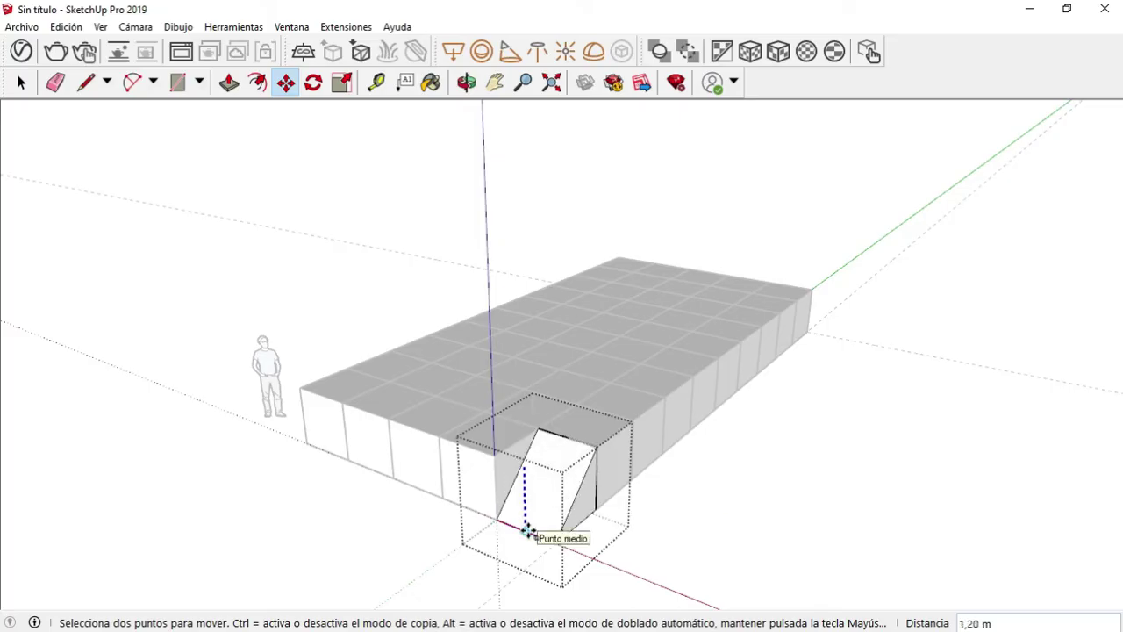
pyautogui.click(498, 490)
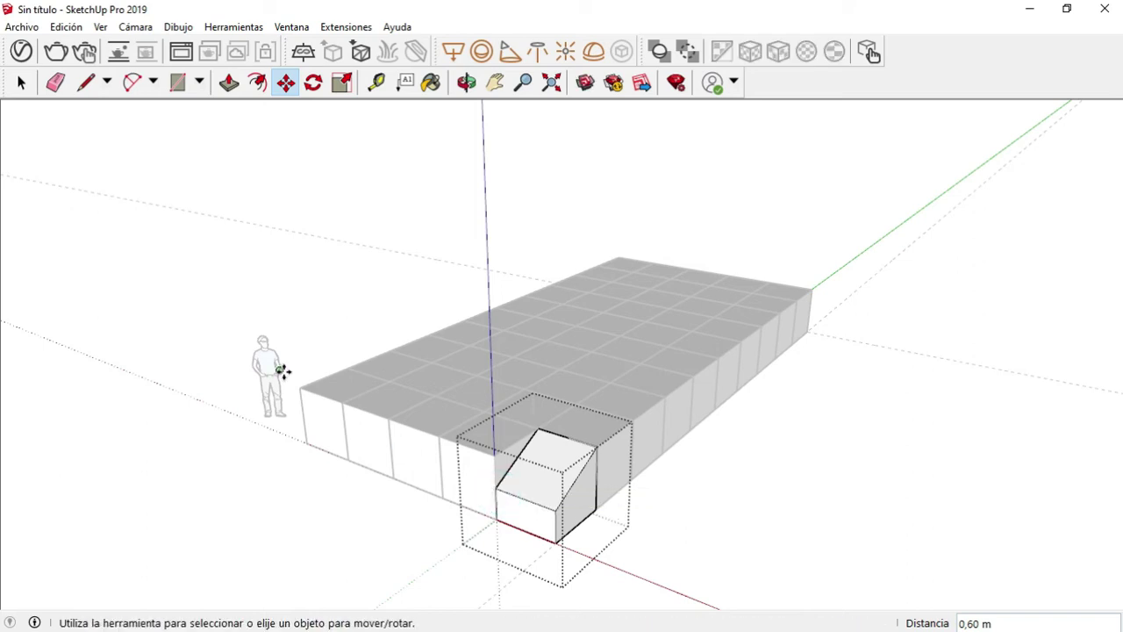
pyautogui.hotkey('ctrl', 'z')
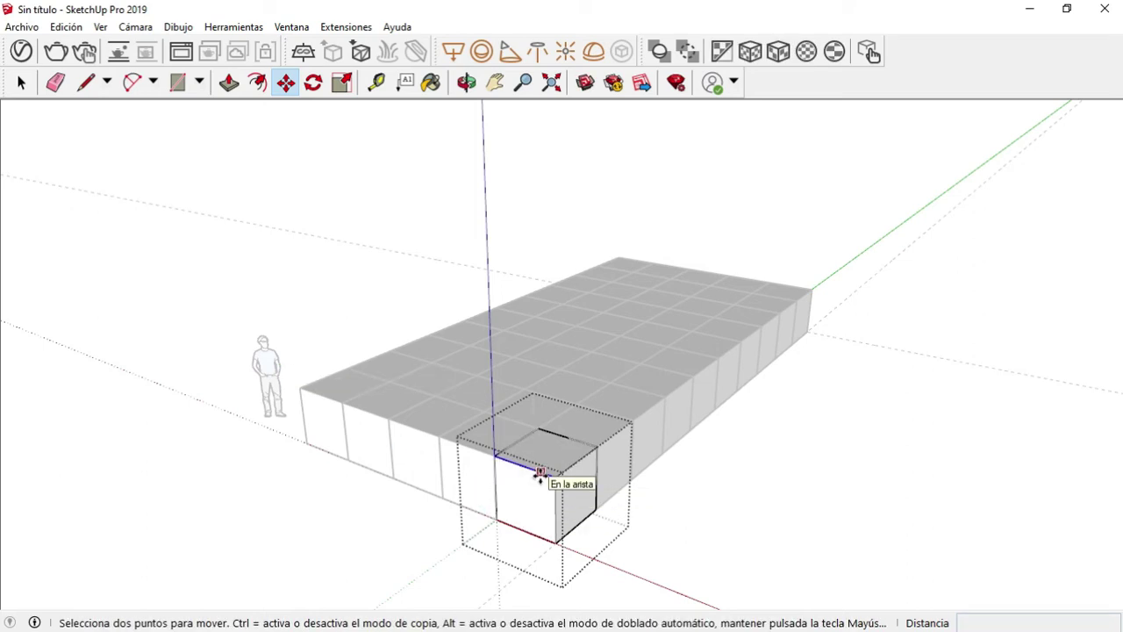
# Move the corner cube's upper front edge down 1.20 m to form a full-height slope, and close the group
pyautogui.click(540, 474)
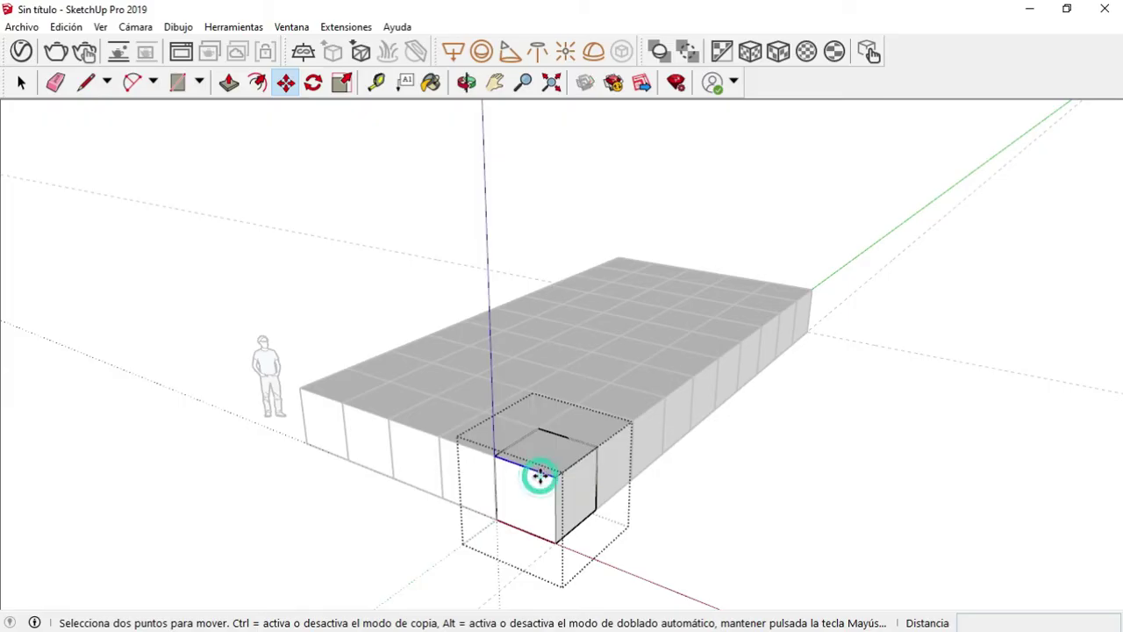
pyautogui.click(539, 535)
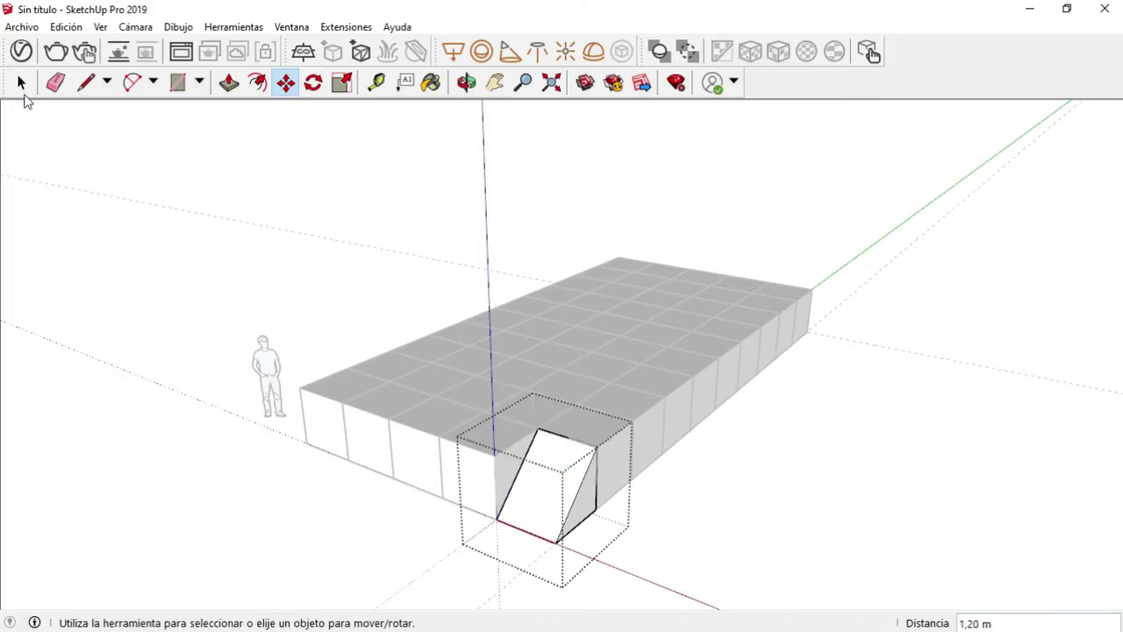
pyautogui.click(21, 83)
pyautogui.click(140, 271)
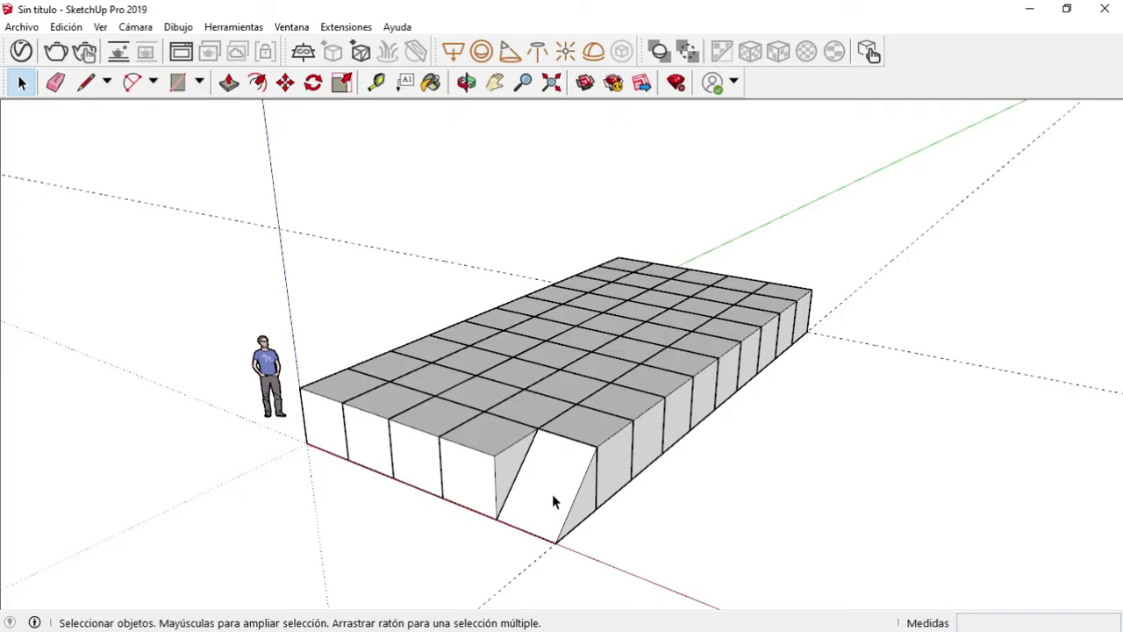
# Copy the cube next to the sloped one to a free spot about 4.79 m away, beyond the layer
pyautogui.click(484, 462)
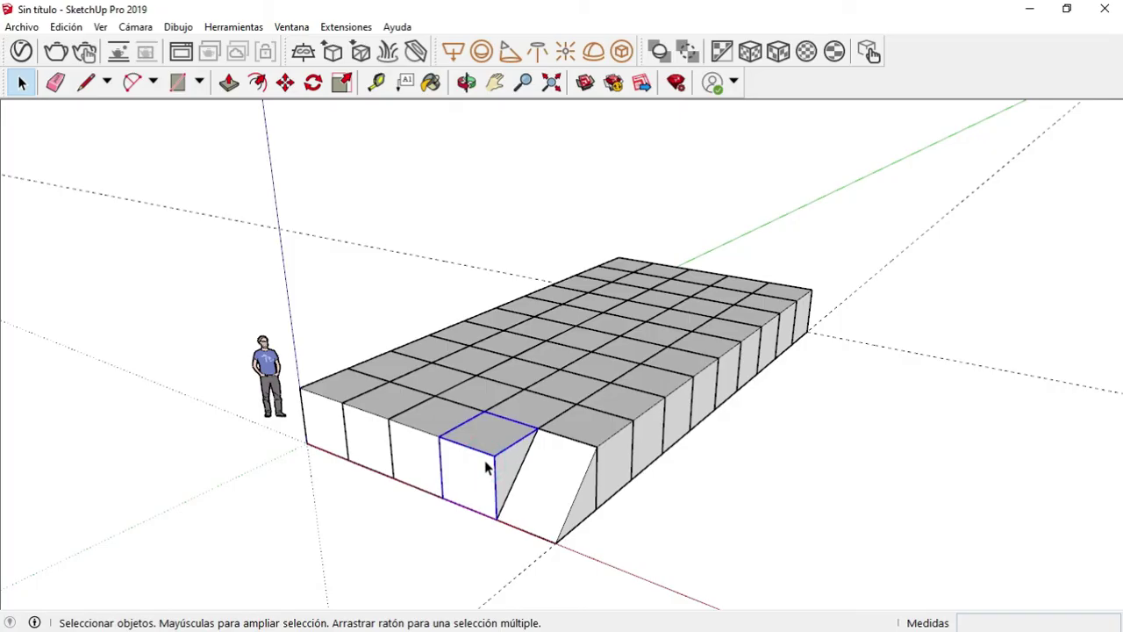
pyautogui.click(286, 82)
pyautogui.click(442, 494)
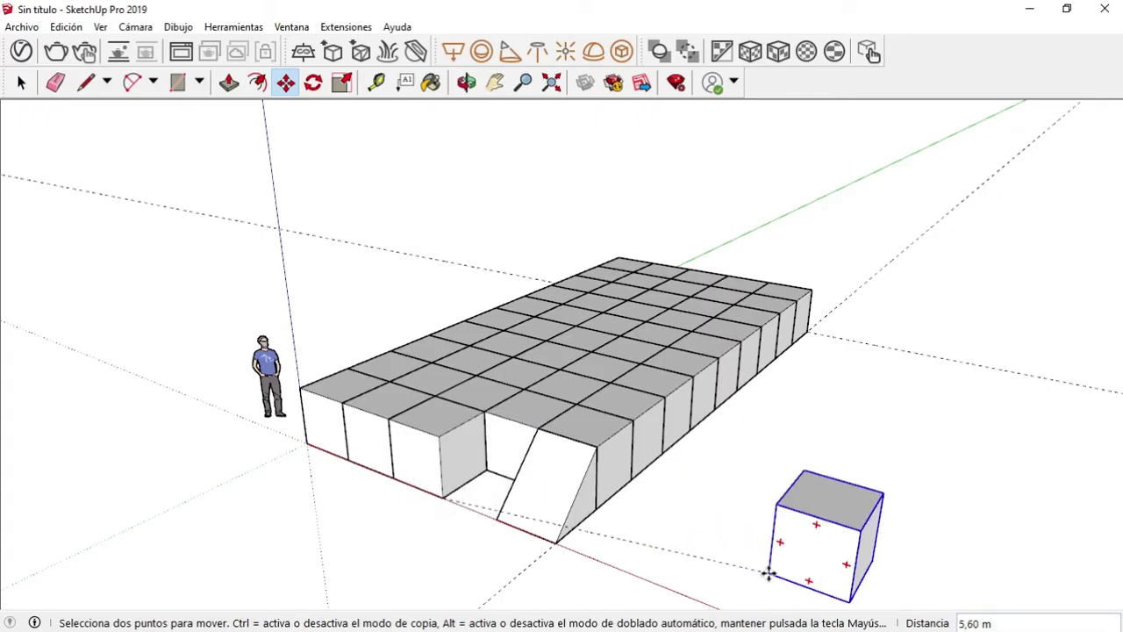
pyautogui.press('ctrl')
pyautogui.click(711, 571)
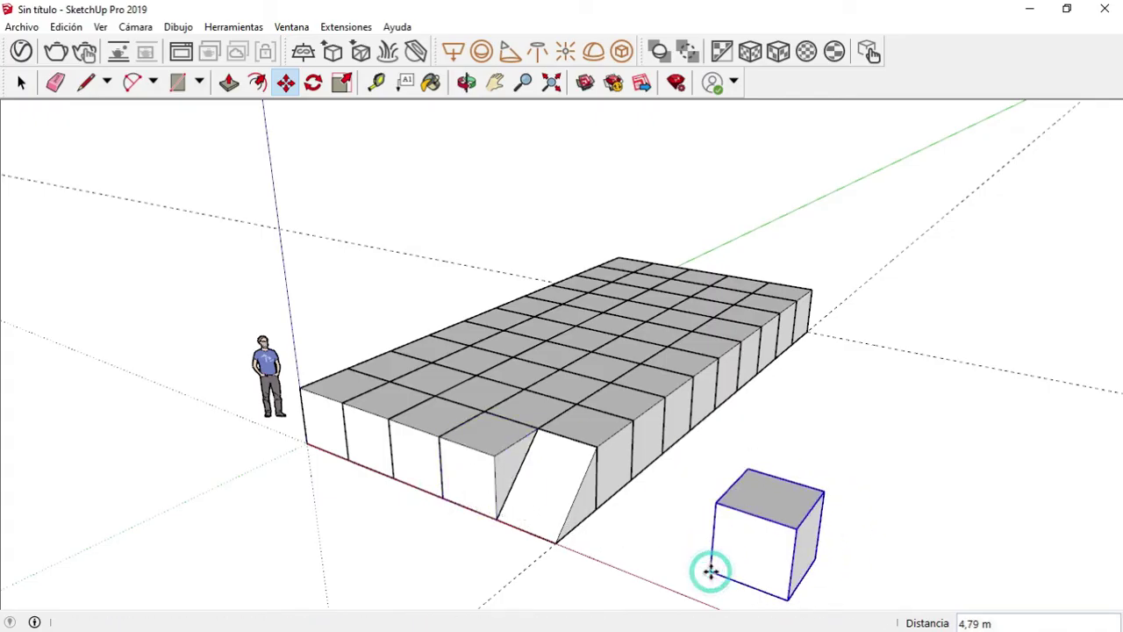
# Convert the separate cube copy into a component with the definition name Cubo 2
pyautogui.click(21, 81)
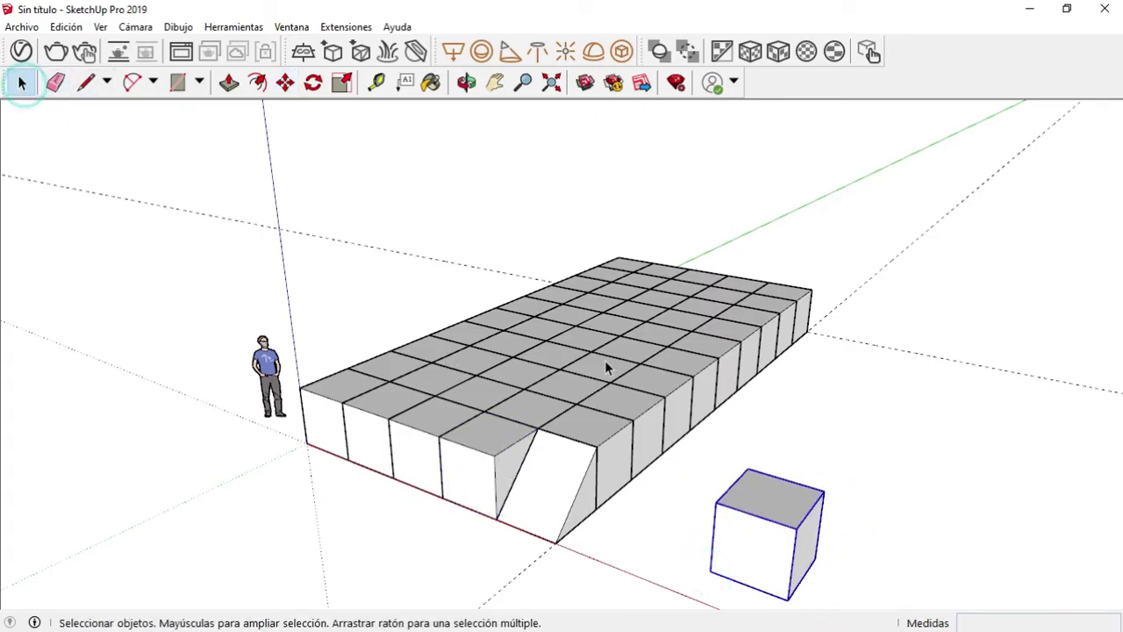
pyautogui.rightClick(779, 519)
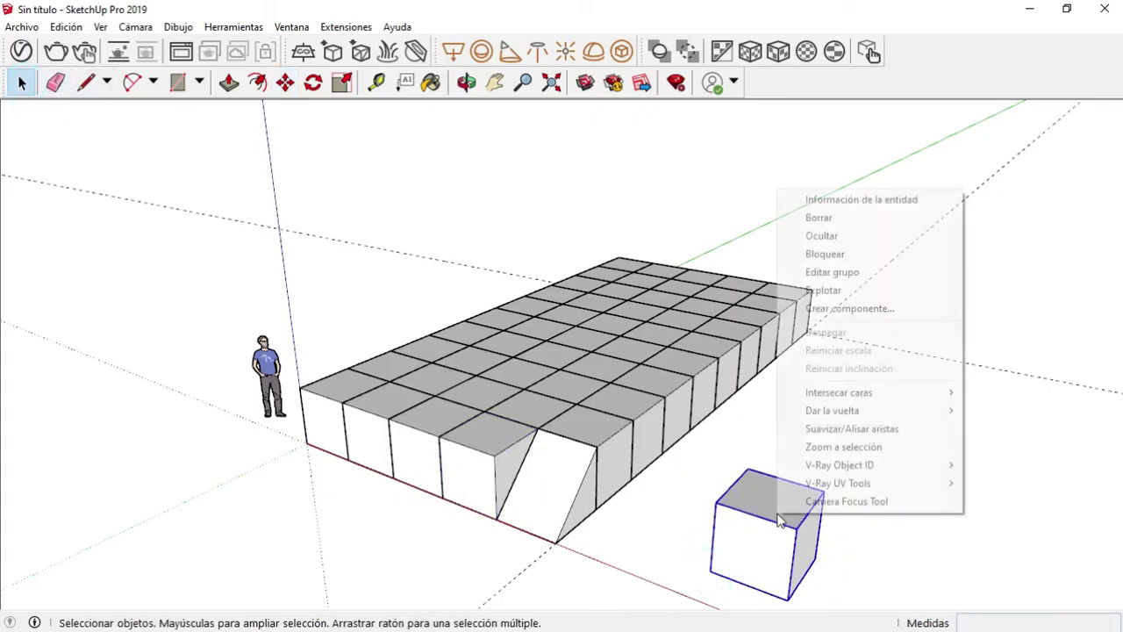
pyautogui.click(849, 309)
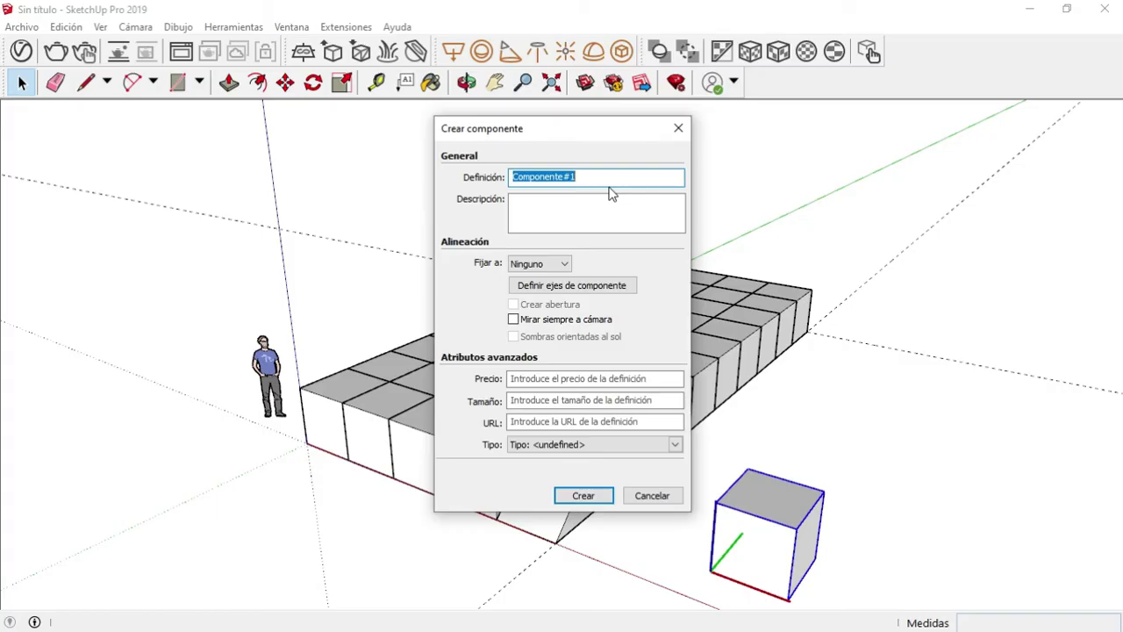
pyautogui.write('C')
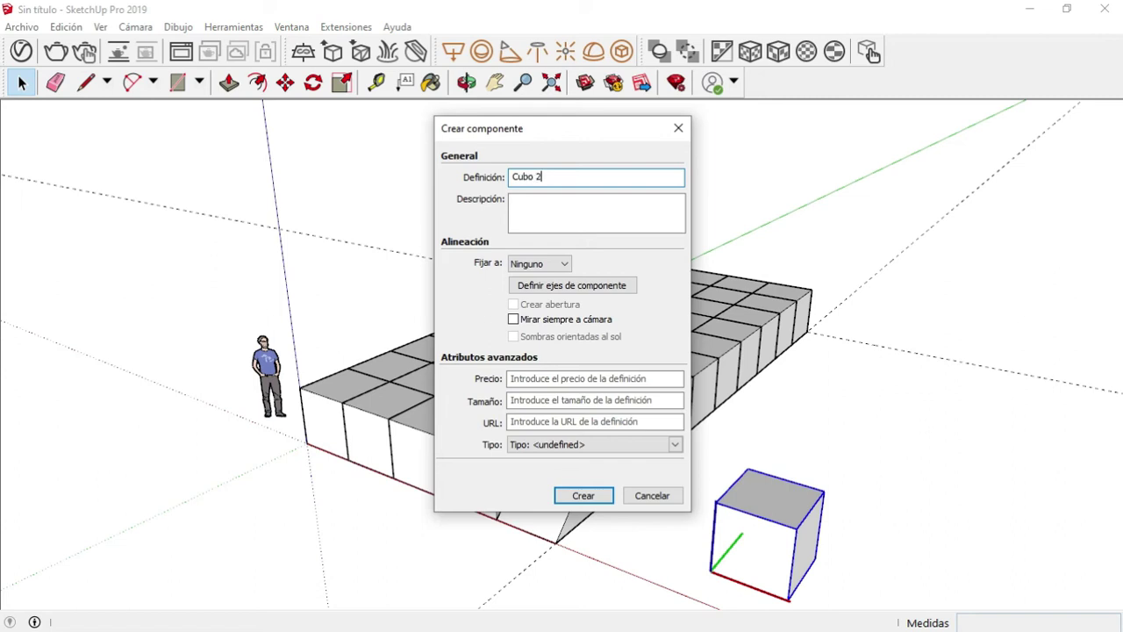
pyautogui.write('ubo 2')
pyautogui.click(583, 496)
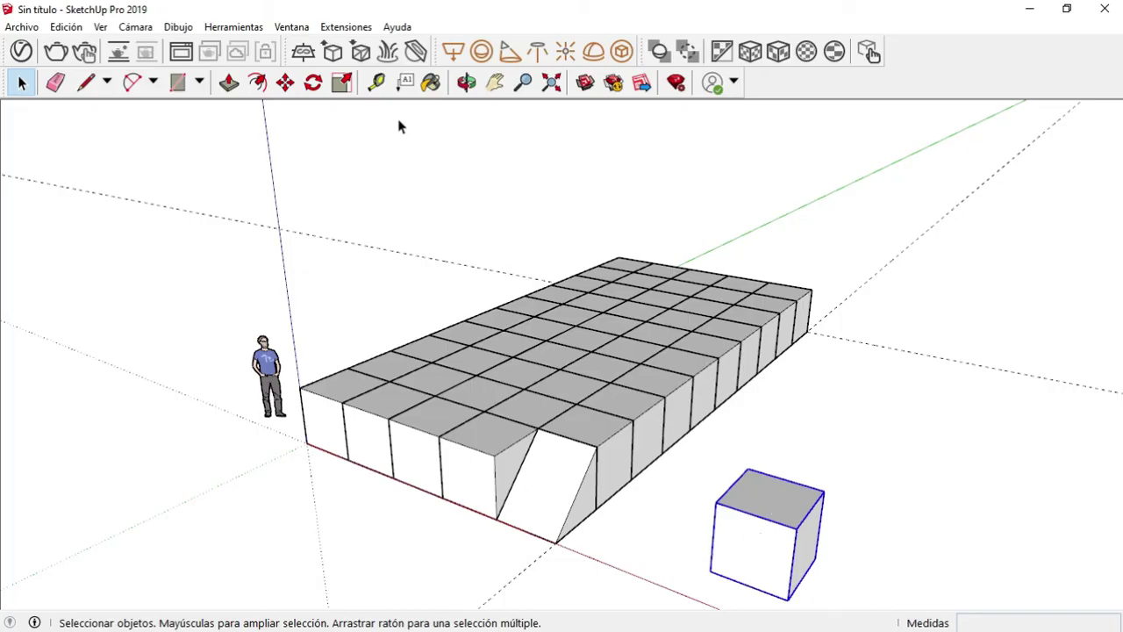
# Place two copies of the component cube in a row along the red axis, the first about 1.82 m from the original
pyautogui.click(286, 82)
pyautogui.scroll(-4, 502, 302)
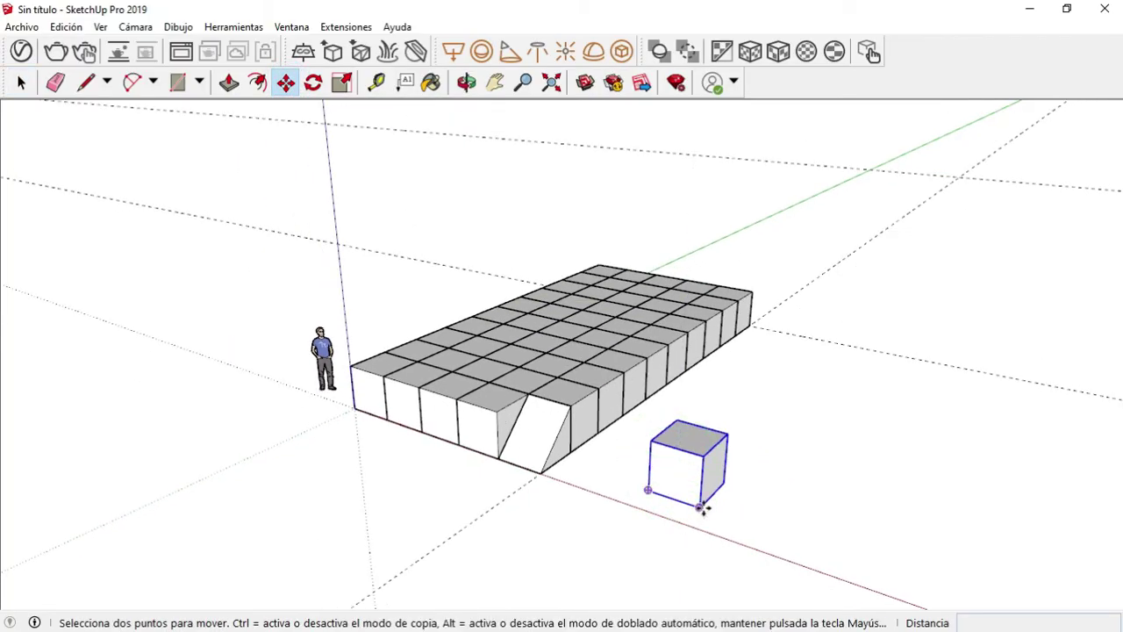
pyautogui.press('ctrl')
pyautogui.click(700, 508)
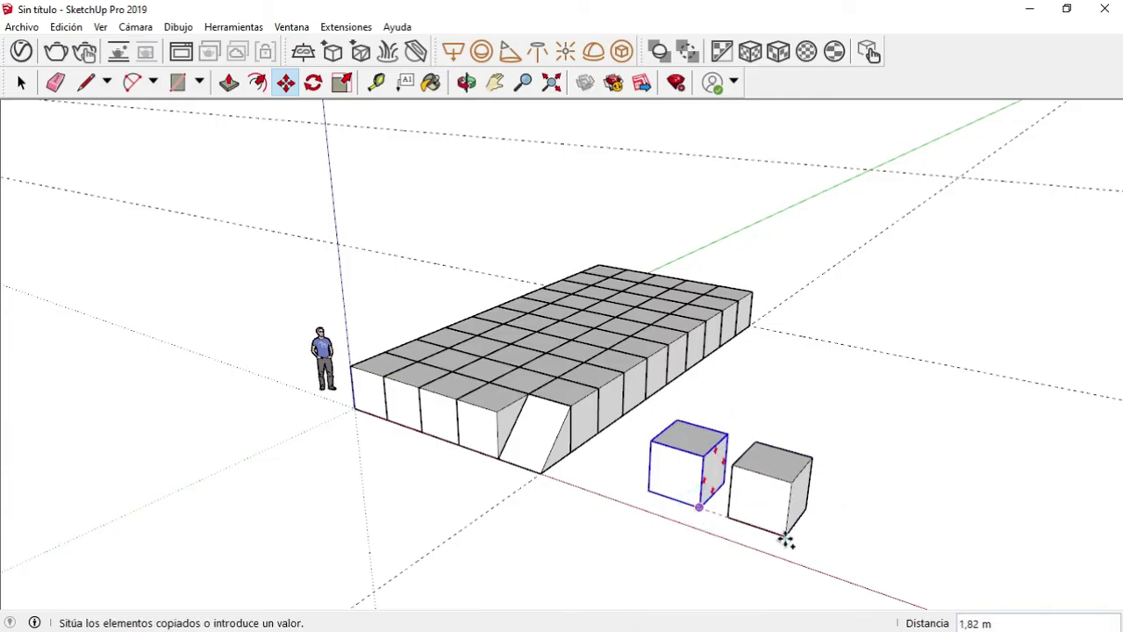
pyautogui.click(784, 533)
pyautogui.click(781, 531)
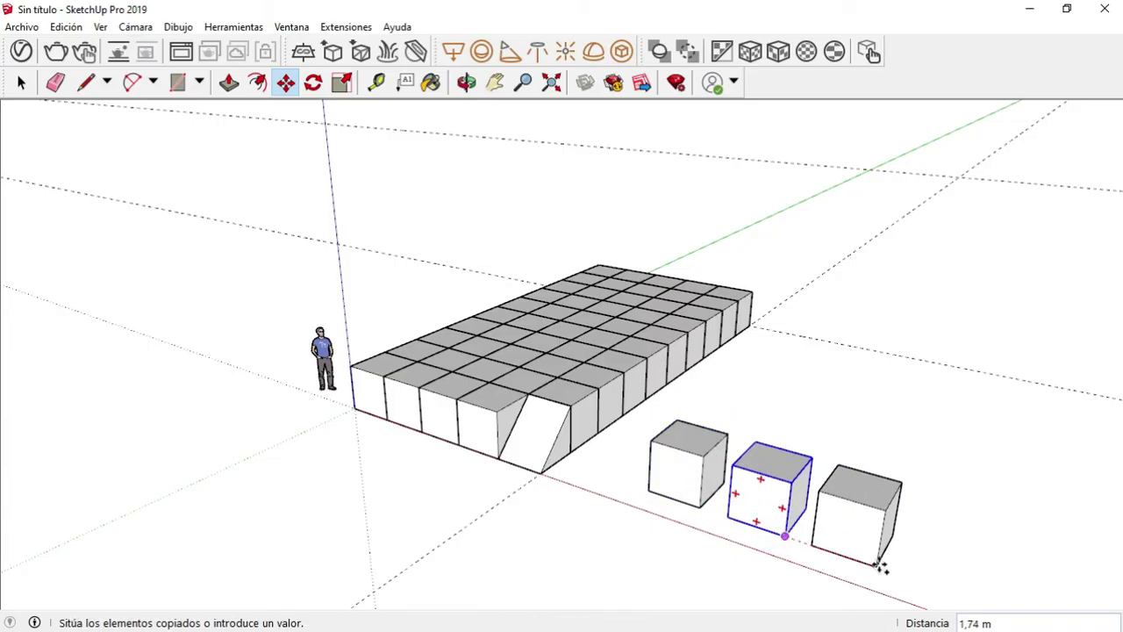
pyautogui.click(882, 566)
pyautogui.click(21, 83)
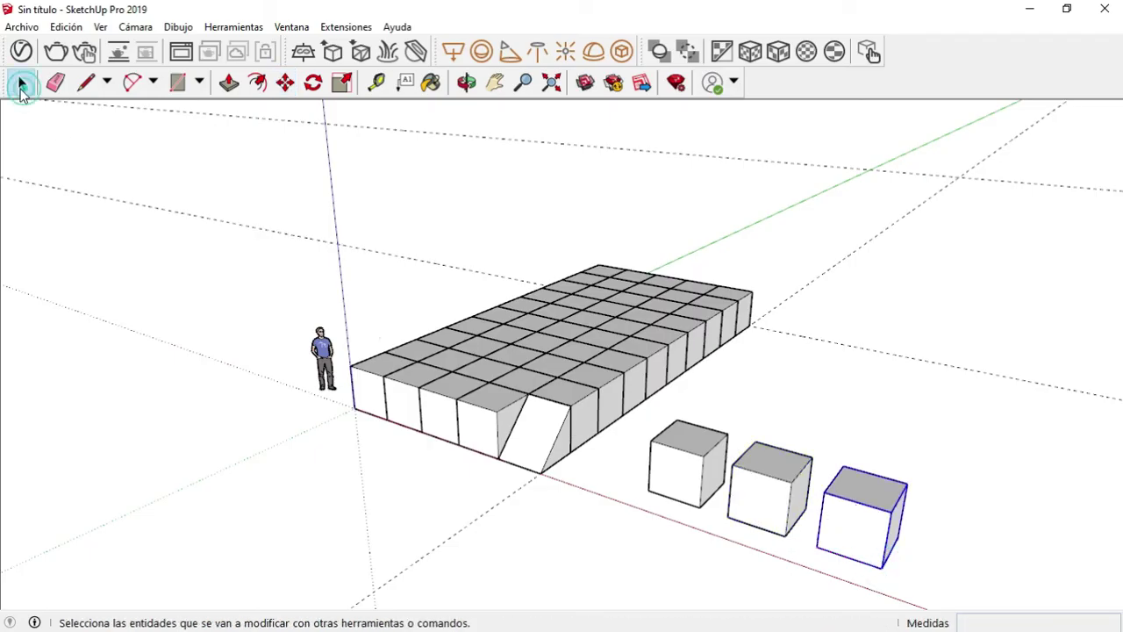
# Edit the outermost component copy by moving its upper front edge down 1.20 m to form a slope, and close the component
pyautogui.click(846, 513)
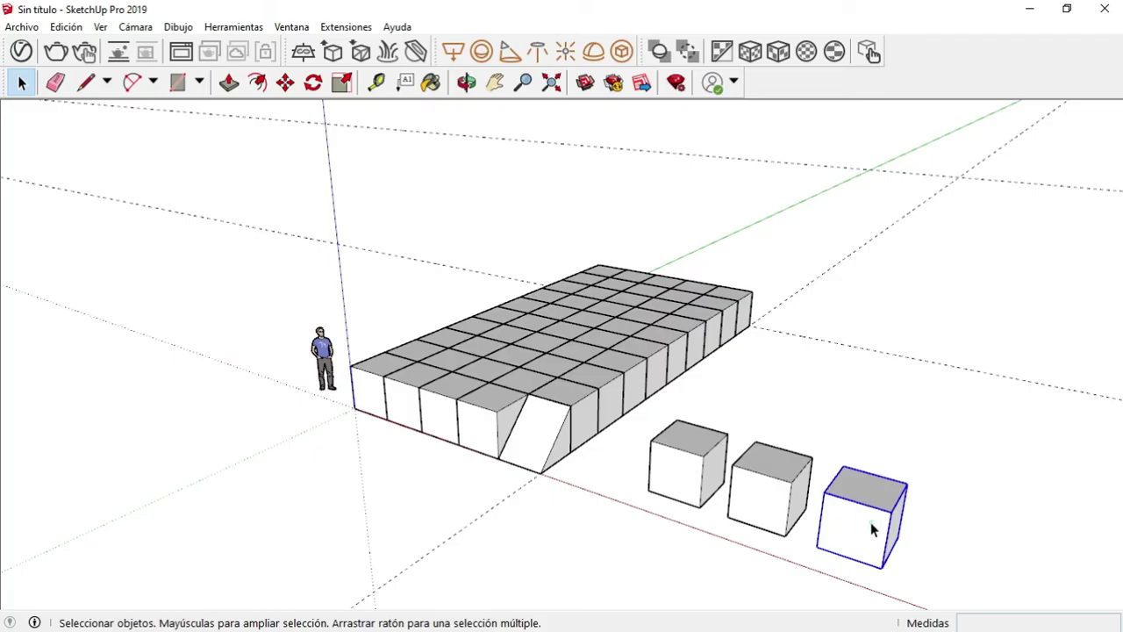
pyautogui.doubleClick(872, 526)
pyautogui.click(873, 512)
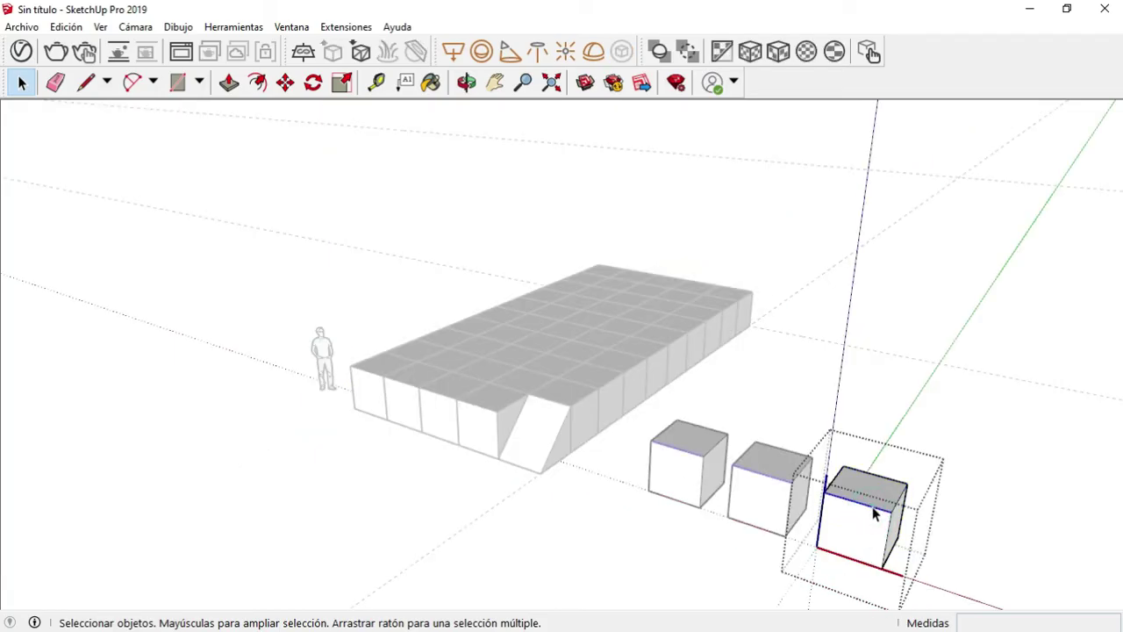
pyautogui.press('m')
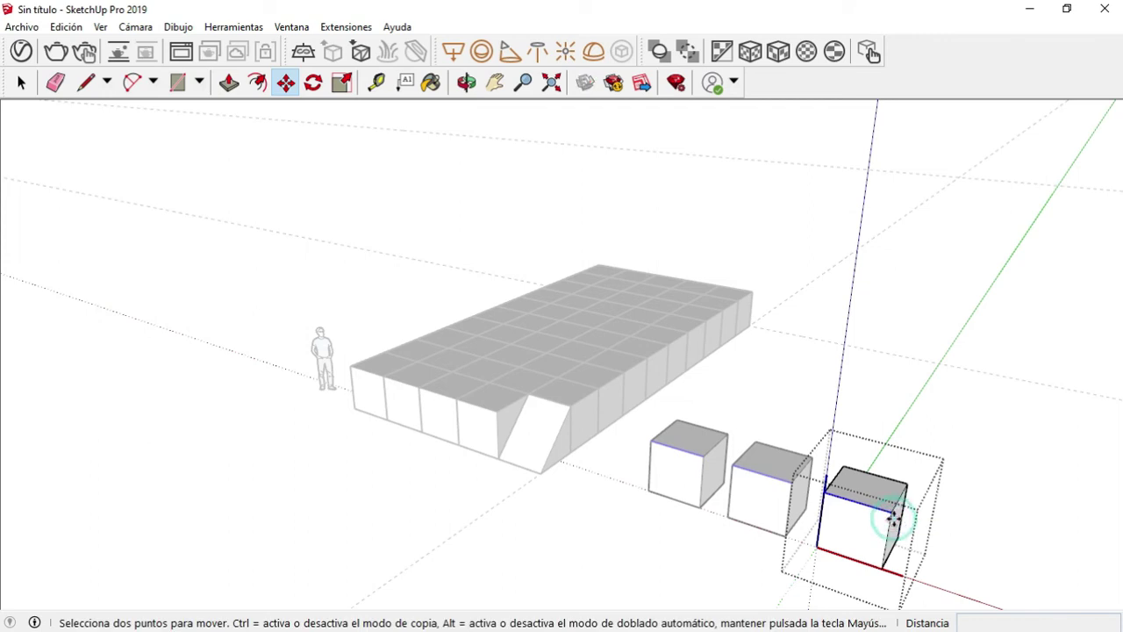
pyautogui.click(884, 518)
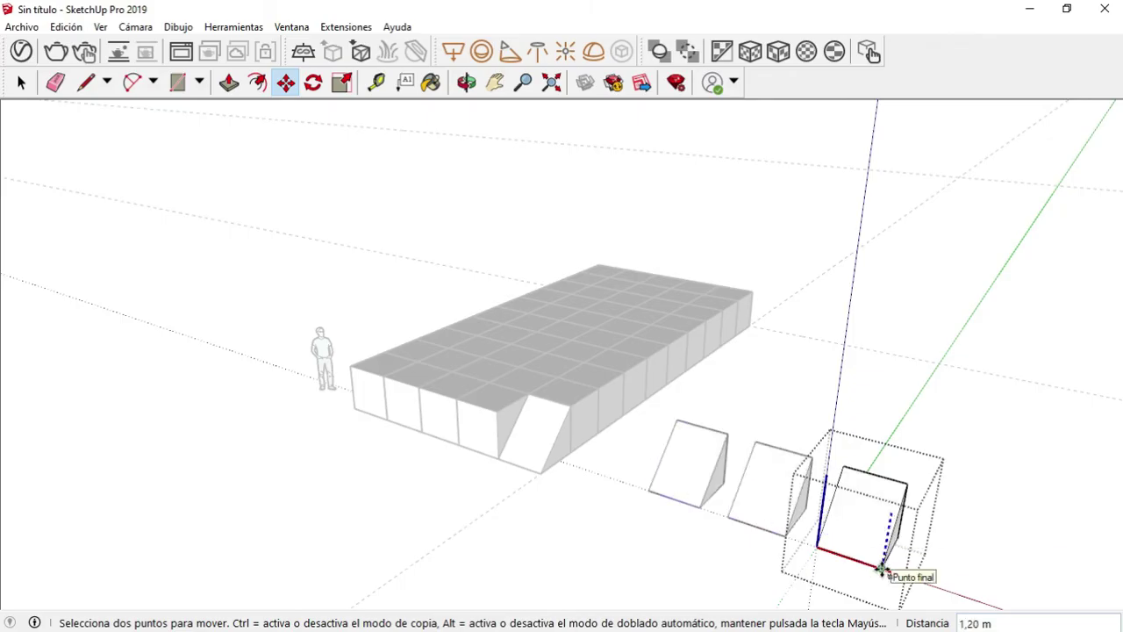
pyautogui.click(884, 569)
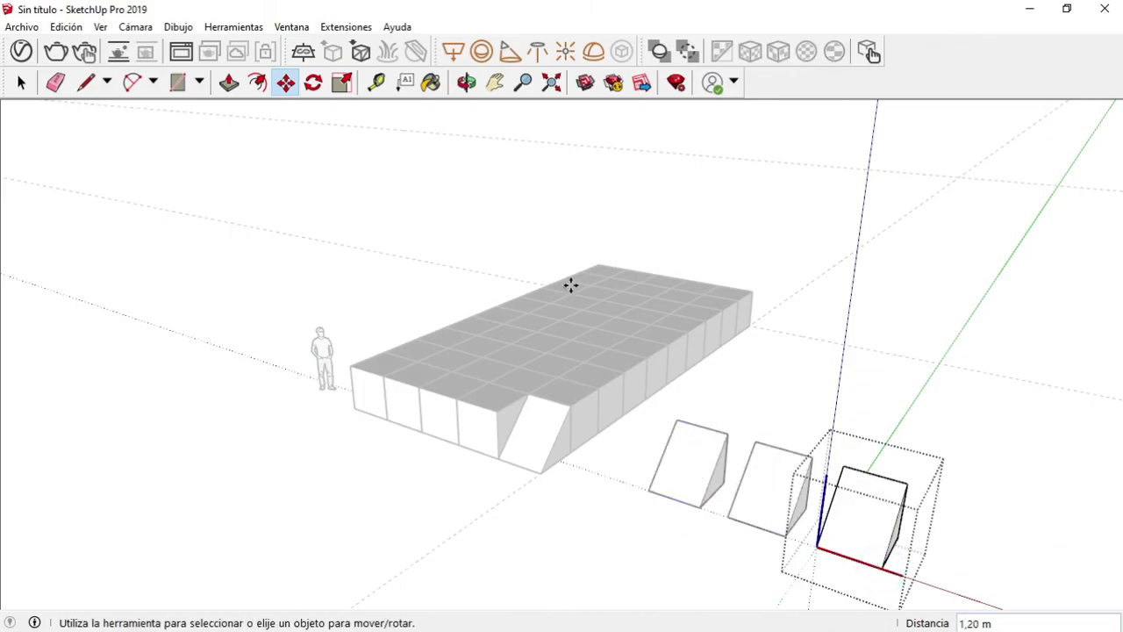
pyautogui.click(19, 84)
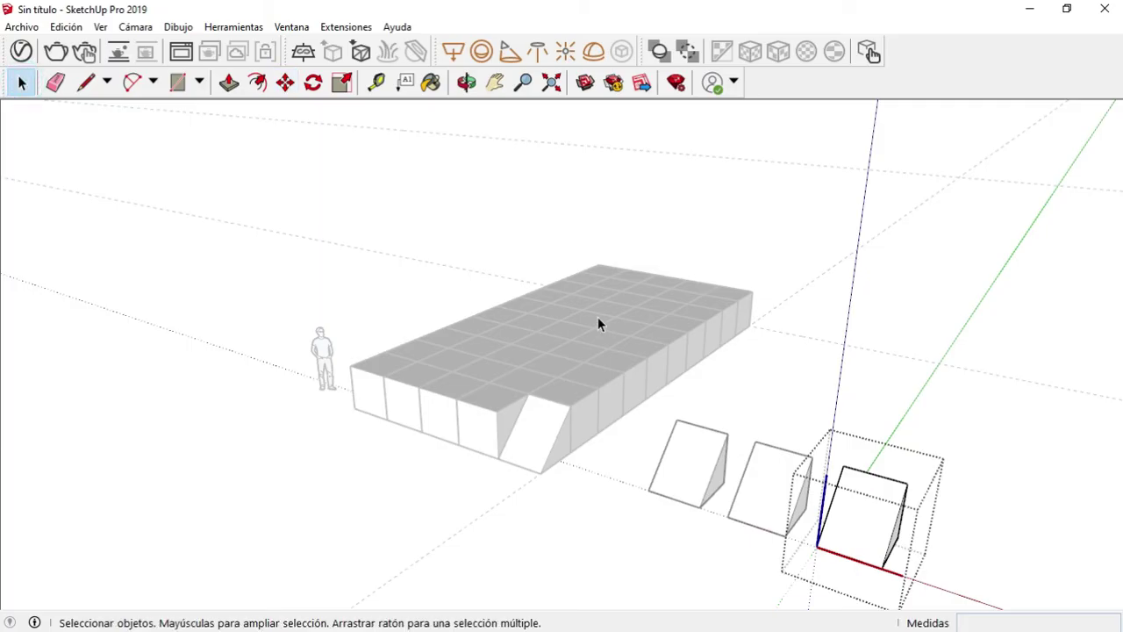
pyautogui.click(865, 394)
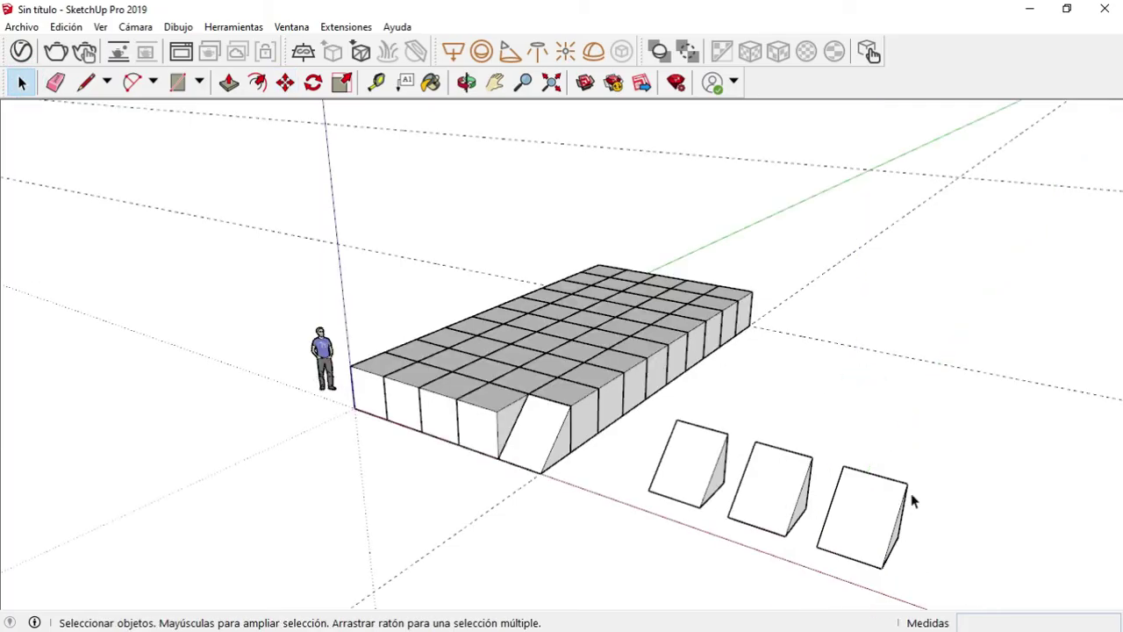
# Delete all three sloped component blocks standing apart from the cube layer
pyautogui.click(805, 502)
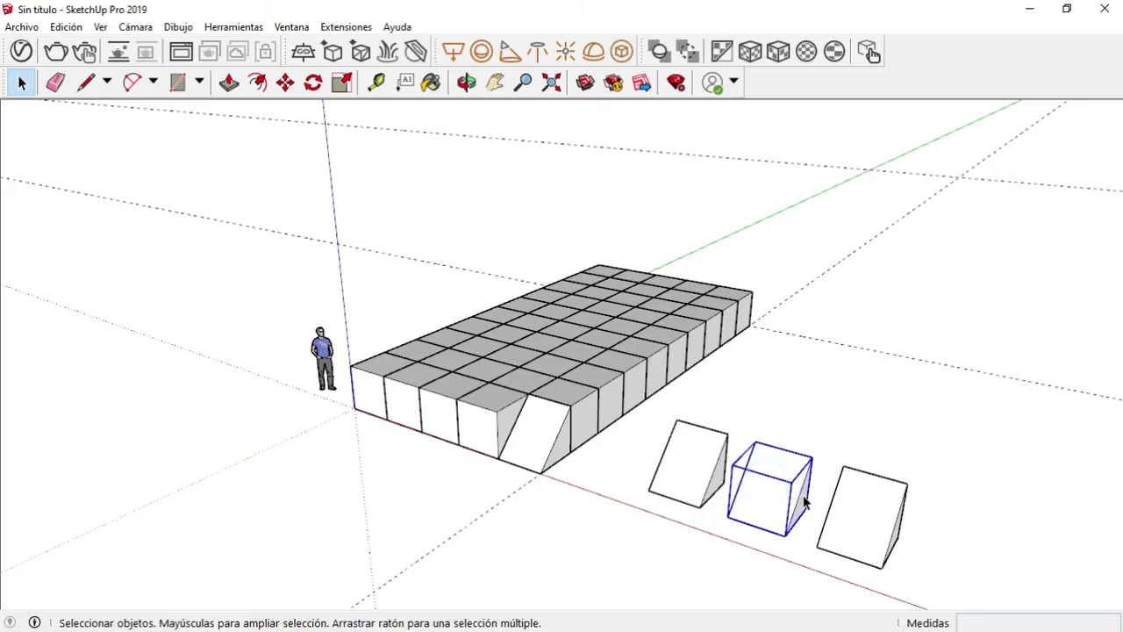
pyautogui.press('Delete')
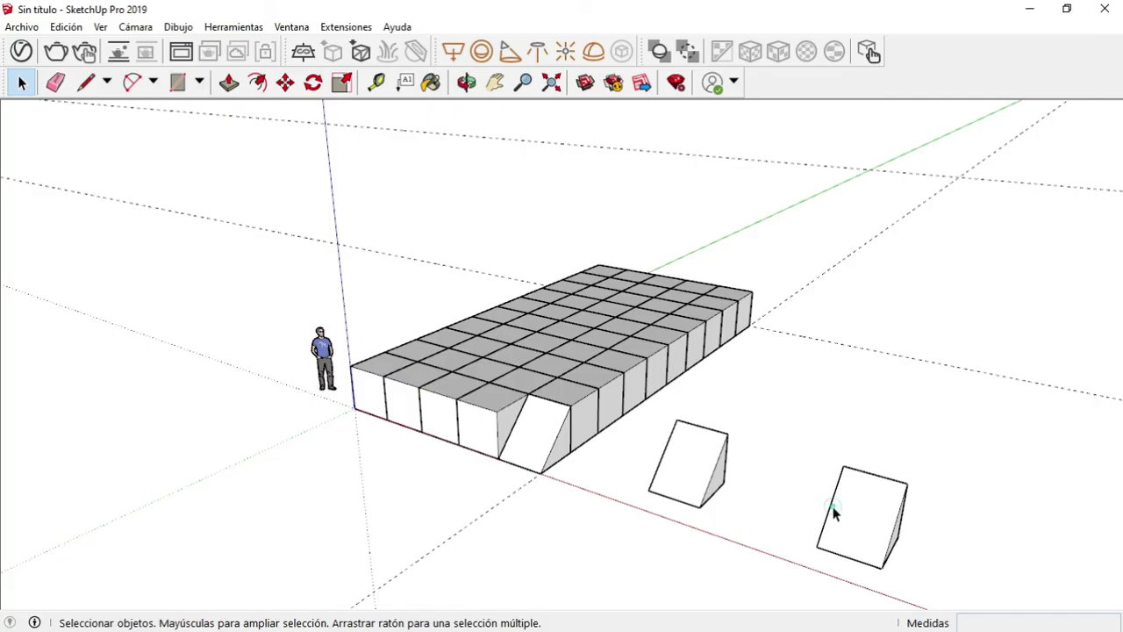
pyautogui.click(834, 515)
pyautogui.press('Delete')
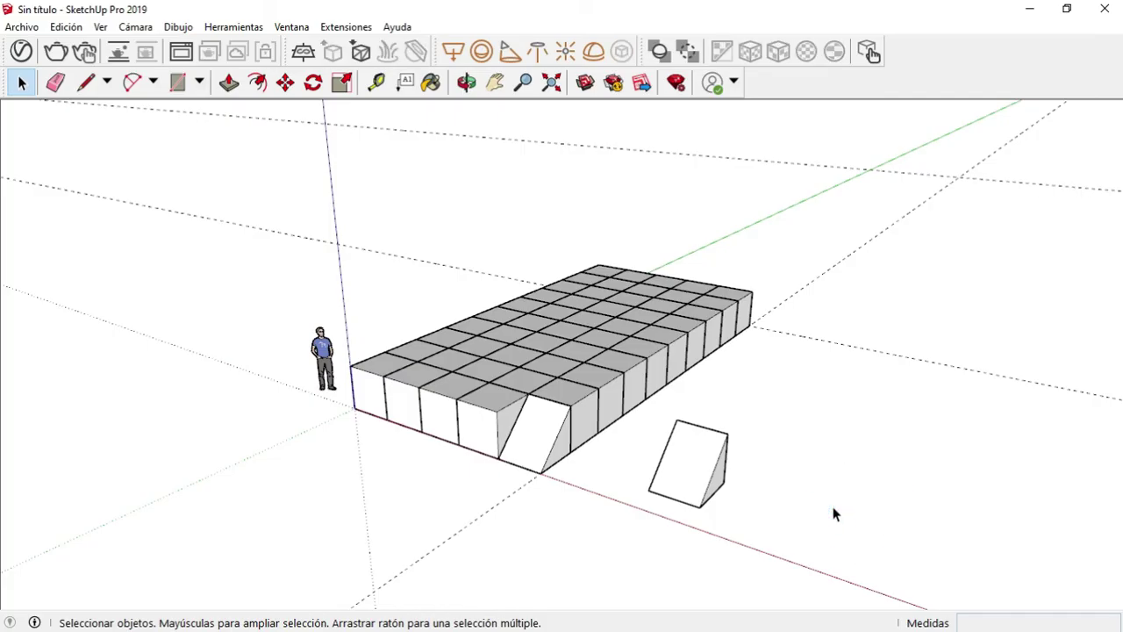
pyautogui.click(702, 466)
pyautogui.press('Delete')
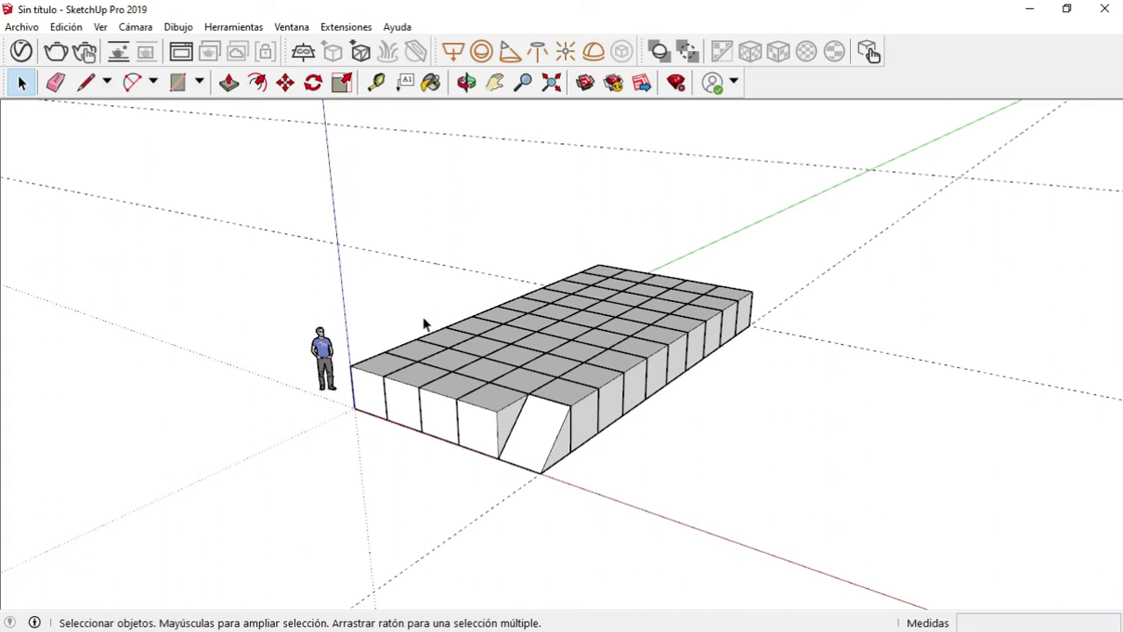
# Delete the sloped block at the front corner of the cube layer
pyautogui.scroll(4, 549, 358)
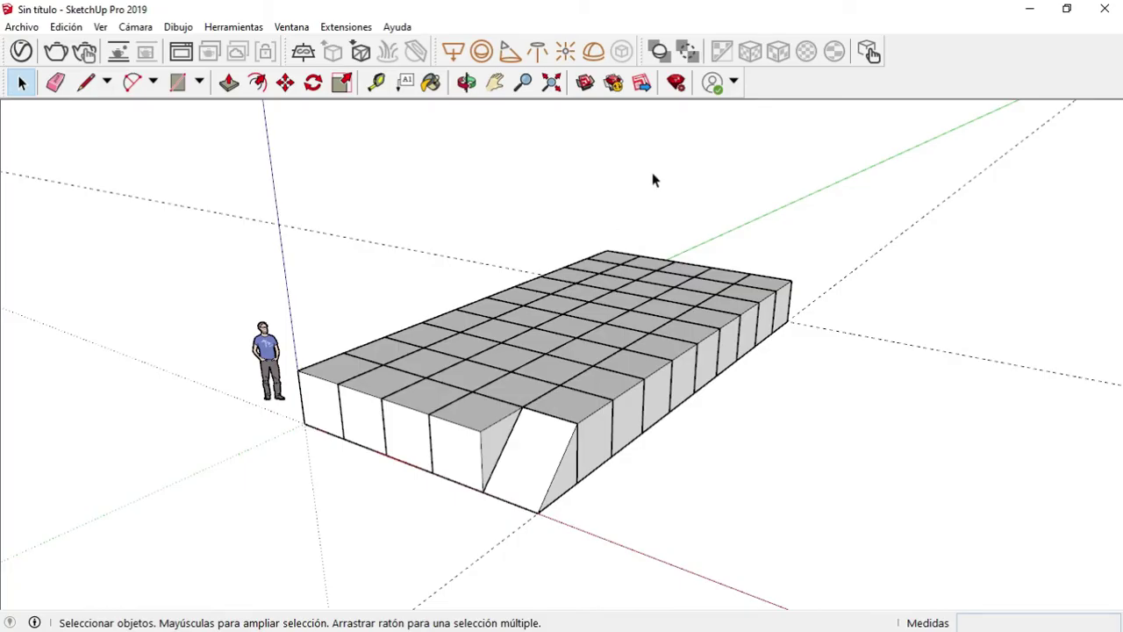
pyautogui.click(466, 82)
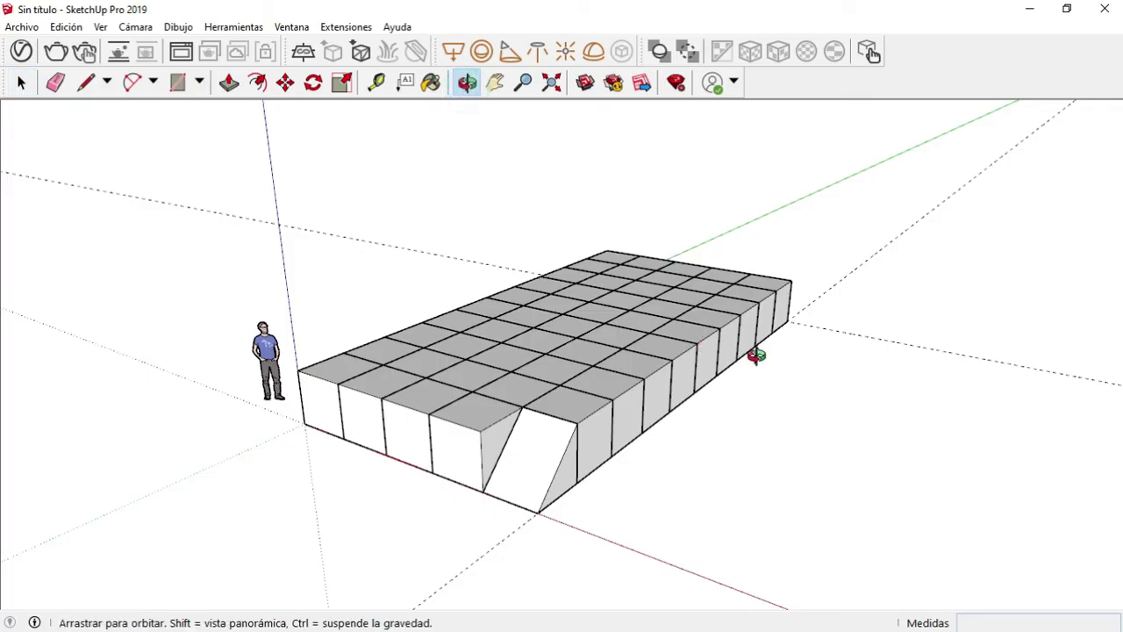
pyautogui.moveTo(760, 358); pyautogui.dragTo(562, 375)
pyautogui.moveTo(466, 381); pyautogui.dragTo(657, 339)
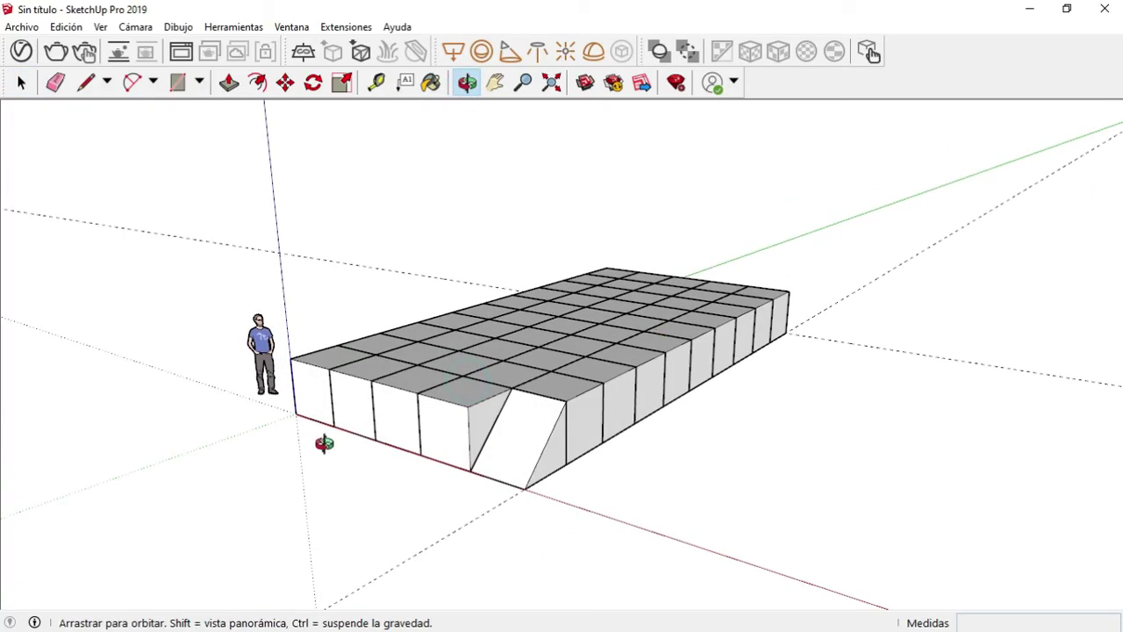
pyautogui.click(21, 81)
pyautogui.click(533, 447)
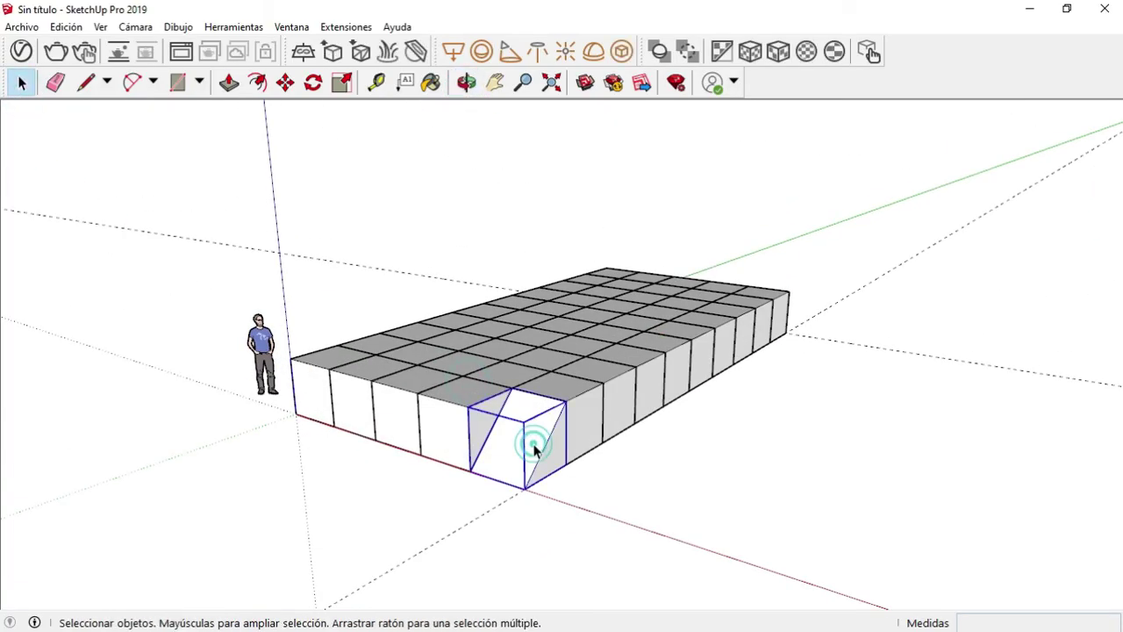
pyautogui.press('Delete')
# Copy the neighbouring front-row cube 1.20 m along the red axis to fill the empty corner
pyautogui.click(460, 426)
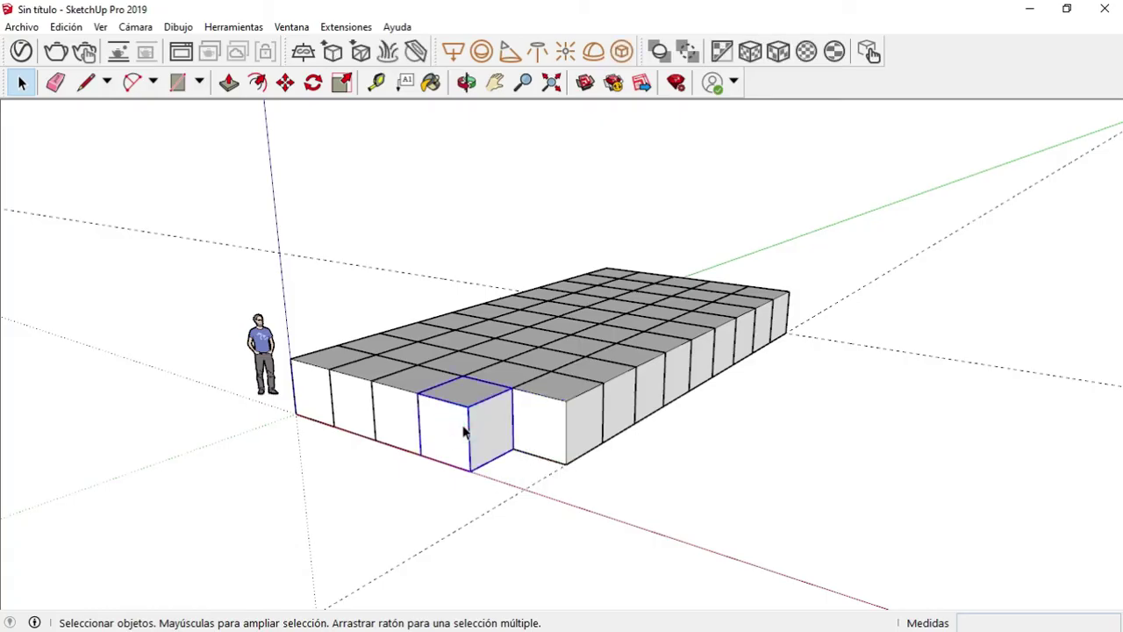
pyautogui.press('m')
pyautogui.click(419, 394)
pyautogui.press('ctrl')
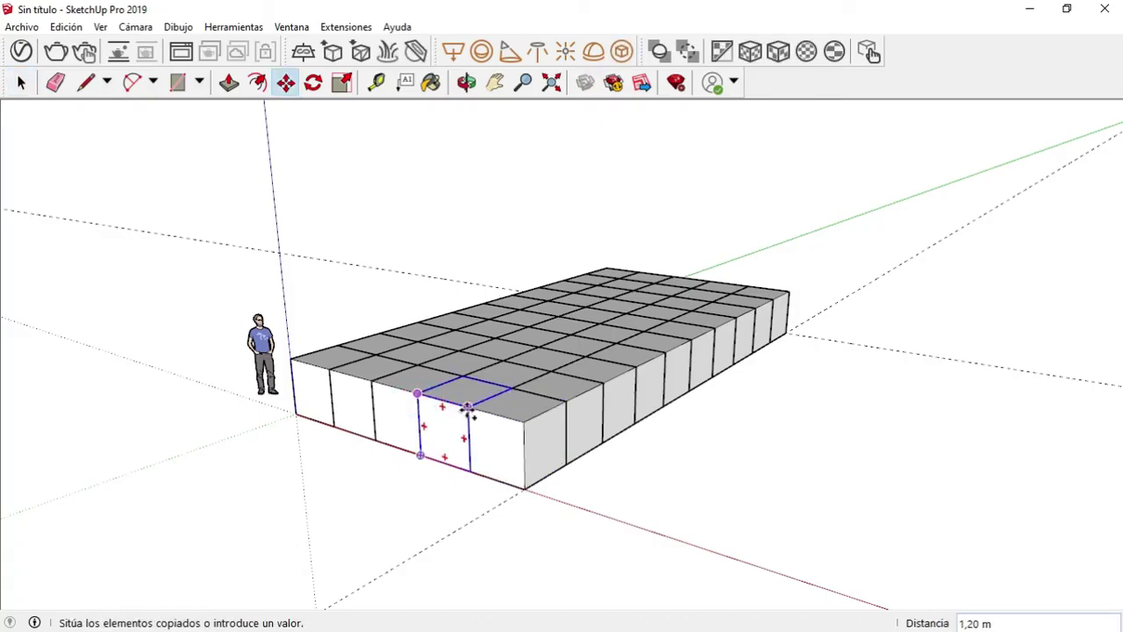
pyautogui.click(470, 411)
pyautogui.click(21, 82)
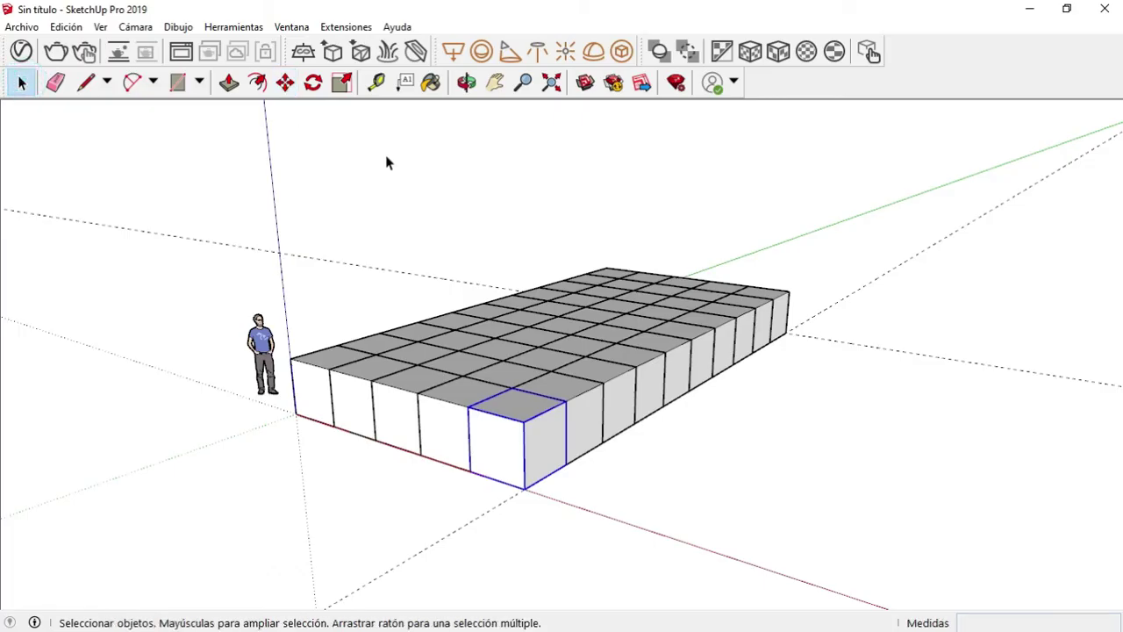
# Select every cube of the ground layer and copy the whole layer 1.20 m upward to form the second level
pyautogui.scroll(2, 495, 300)
pyautogui.scroll(-5, 507, 301)
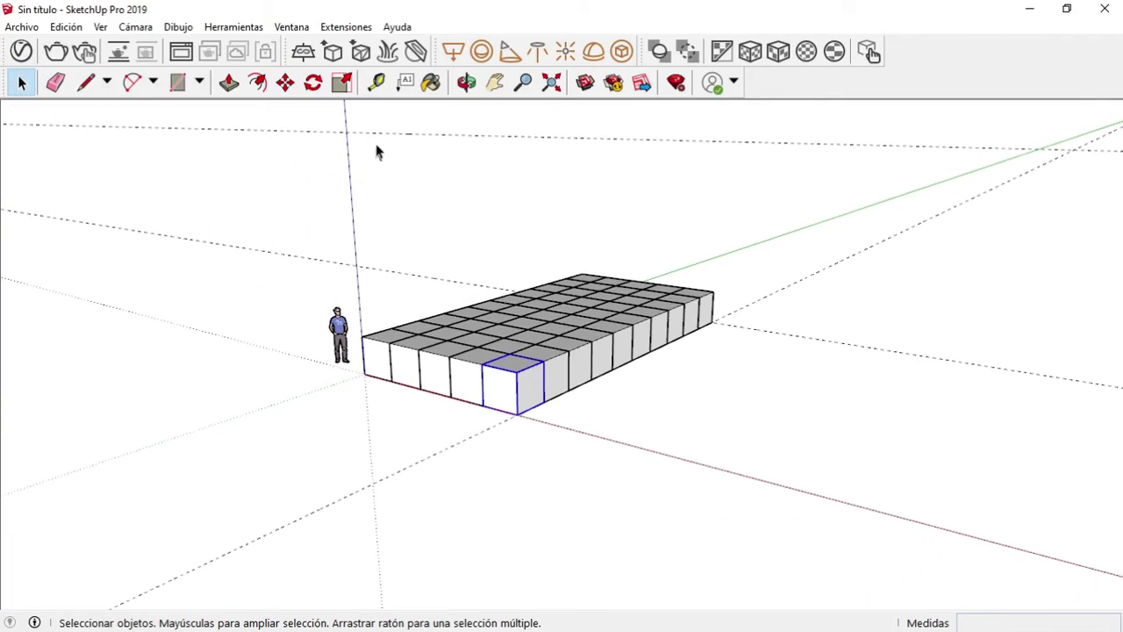
pyautogui.click(466, 83)
pyautogui.moveTo(419, 259); pyautogui.dragTo(614, 308)
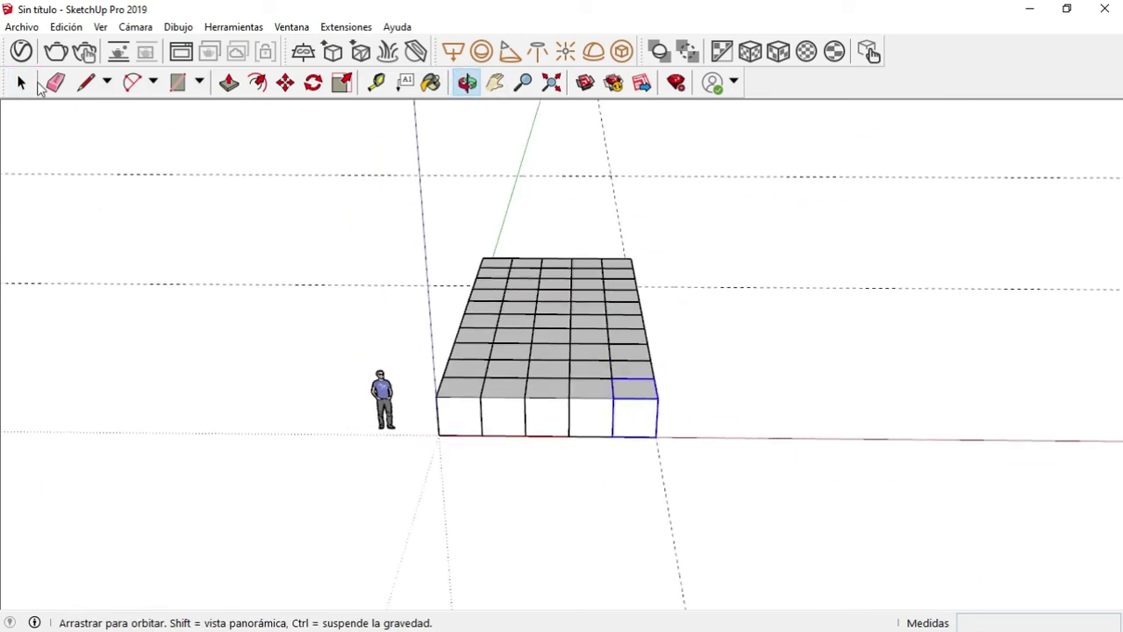
pyautogui.click(22, 83)
pyautogui.moveTo(395, 232); pyautogui.dragTo(746, 495)
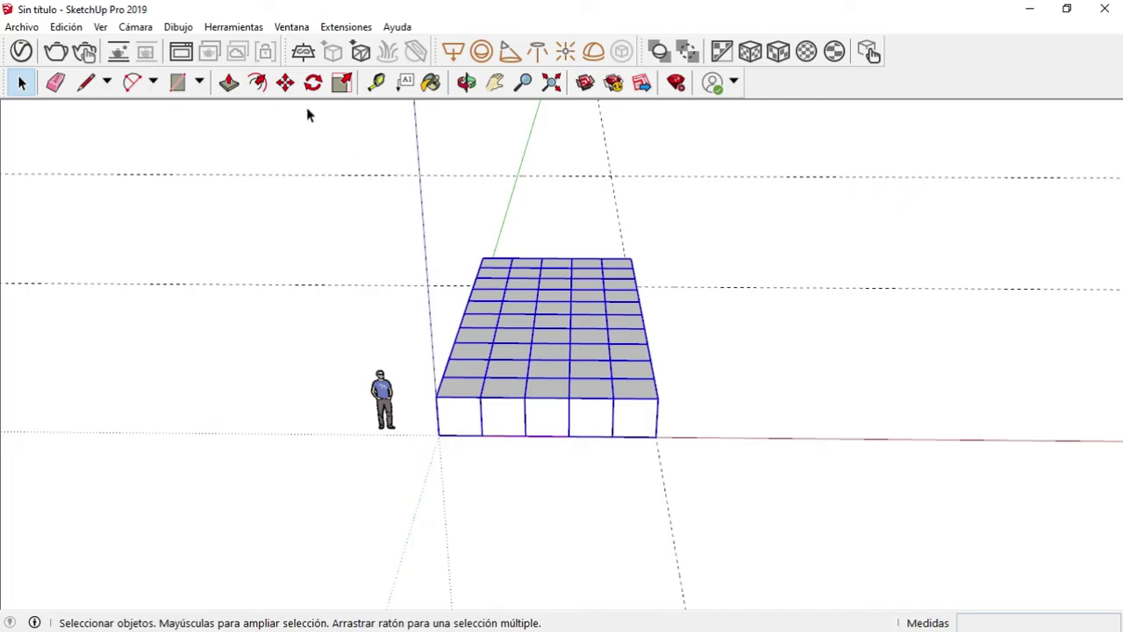
pyautogui.click(286, 84)
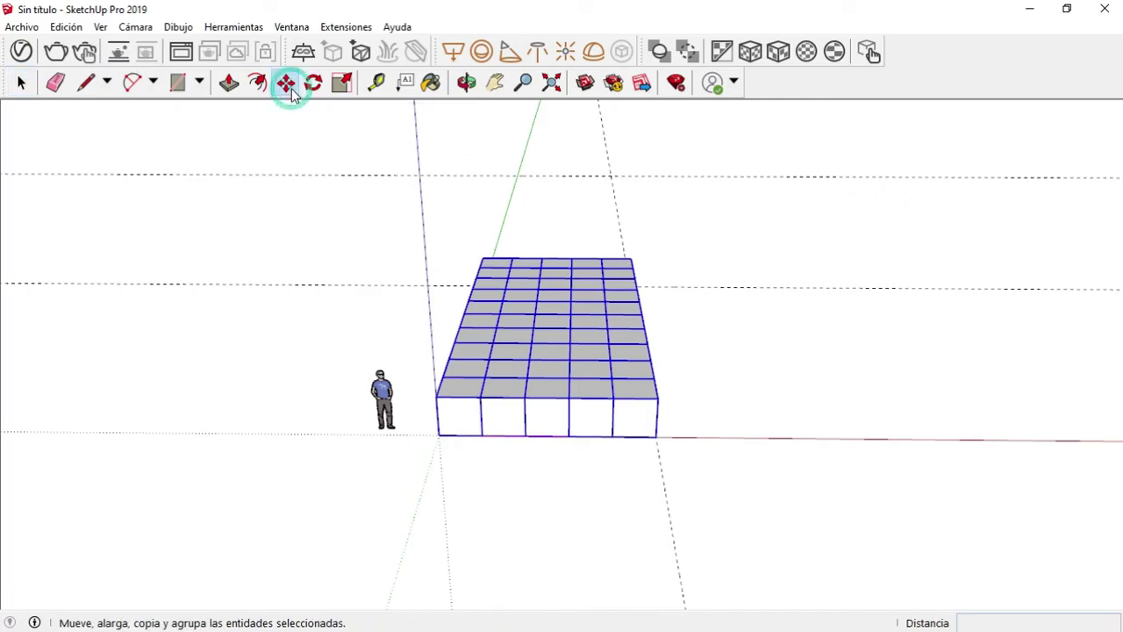
pyautogui.click(655, 438)
pyautogui.press('ctrl')
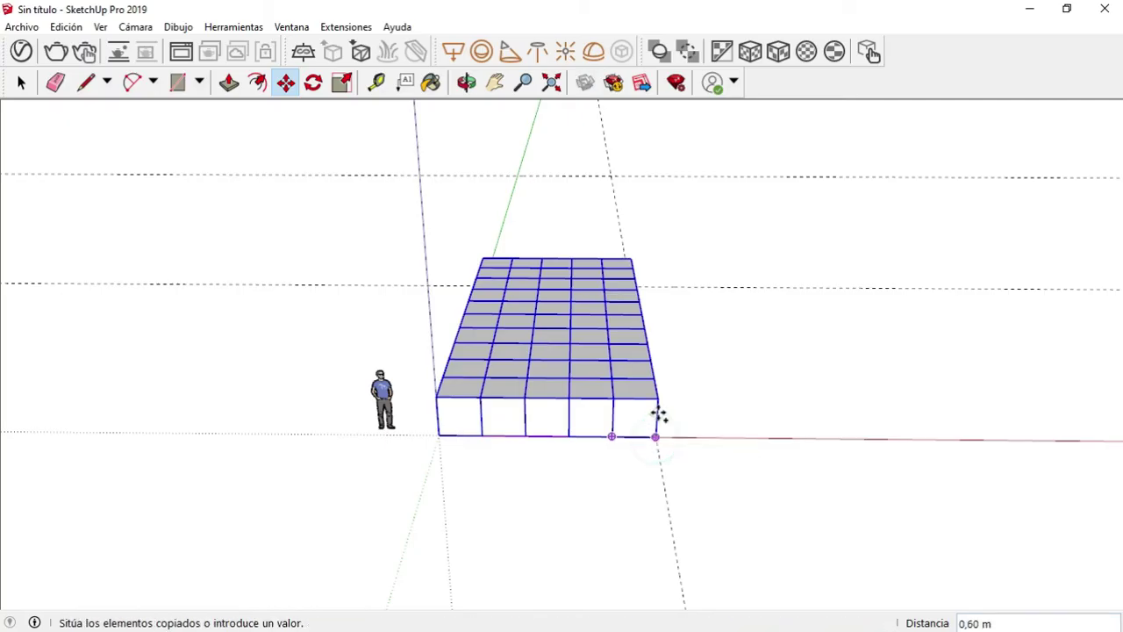
pyautogui.click(658, 396)
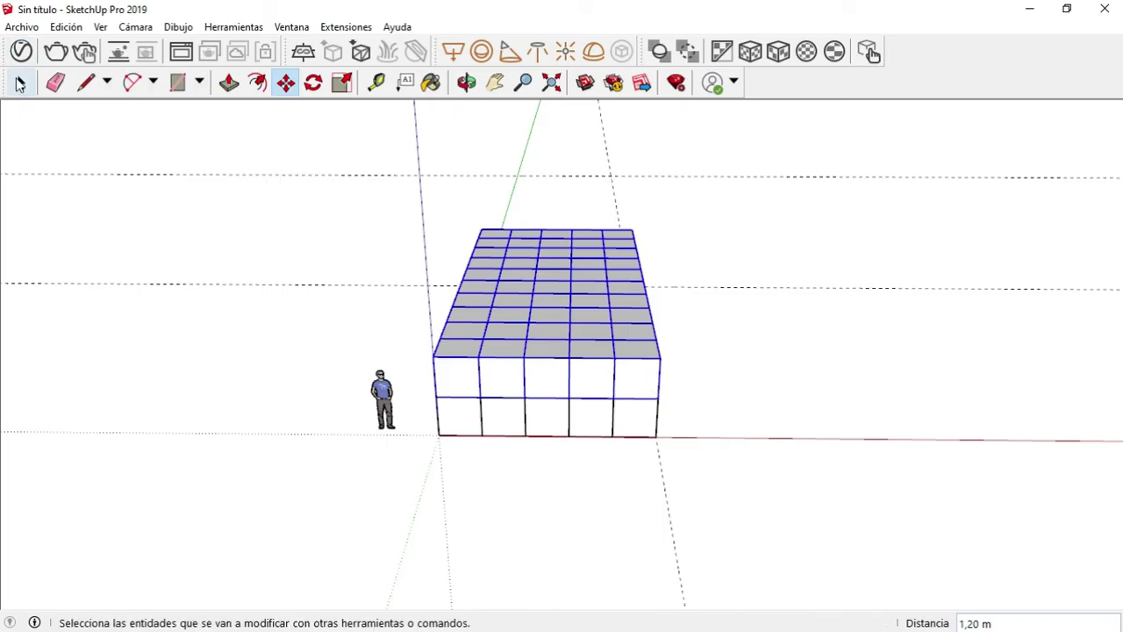
pyautogui.click(21, 83)
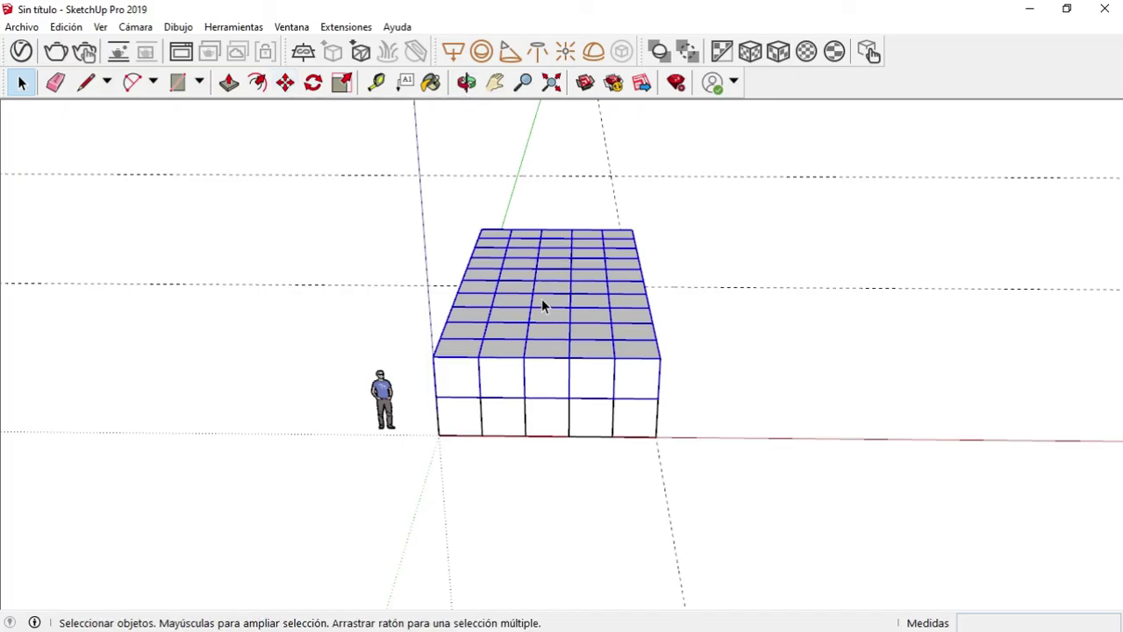
# Stack two more copies of the cube layer as the third and fourth levels, each 1.20 m above the one below
pyautogui.press('m')
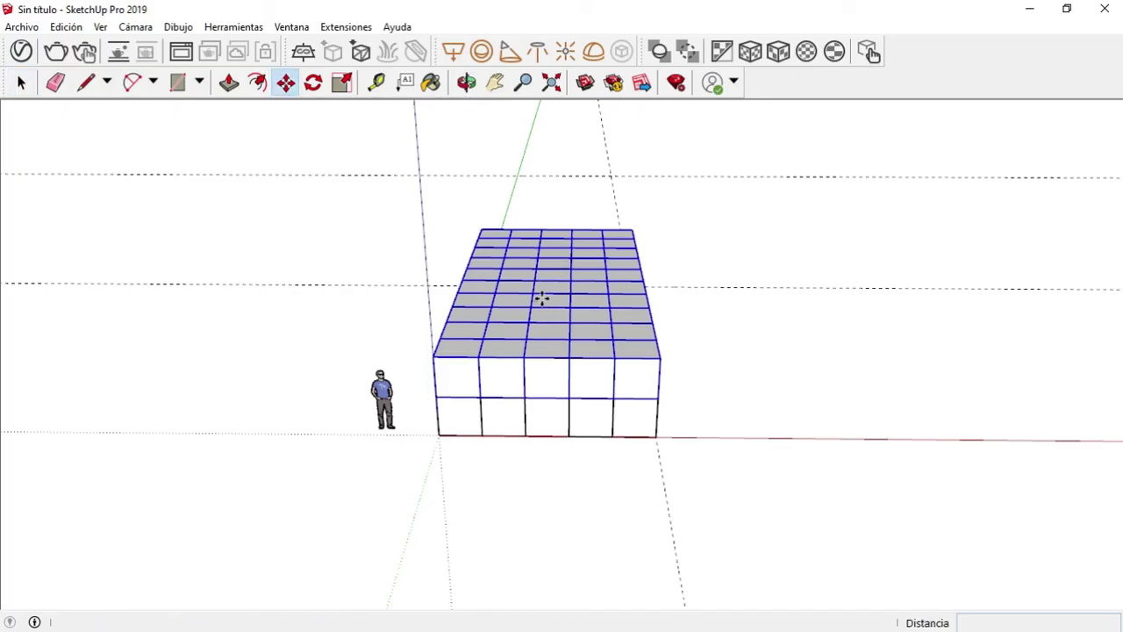
pyautogui.press('ctrl')
pyautogui.click(659, 398)
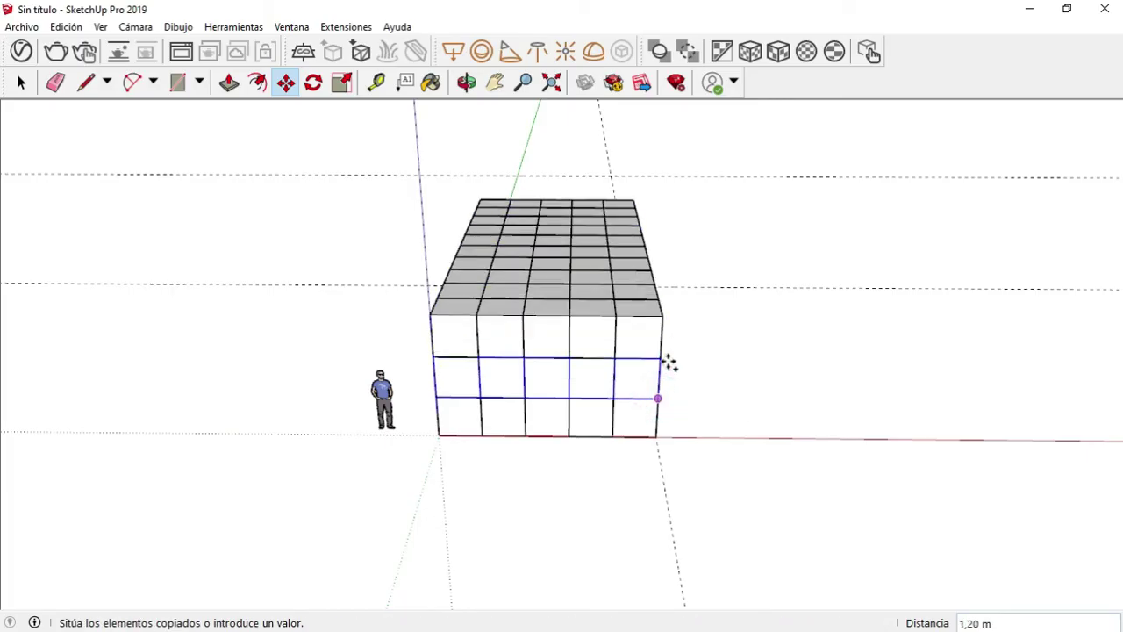
pyautogui.click(660, 359)
pyautogui.press('ctrl')
pyautogui.click(659, 357)
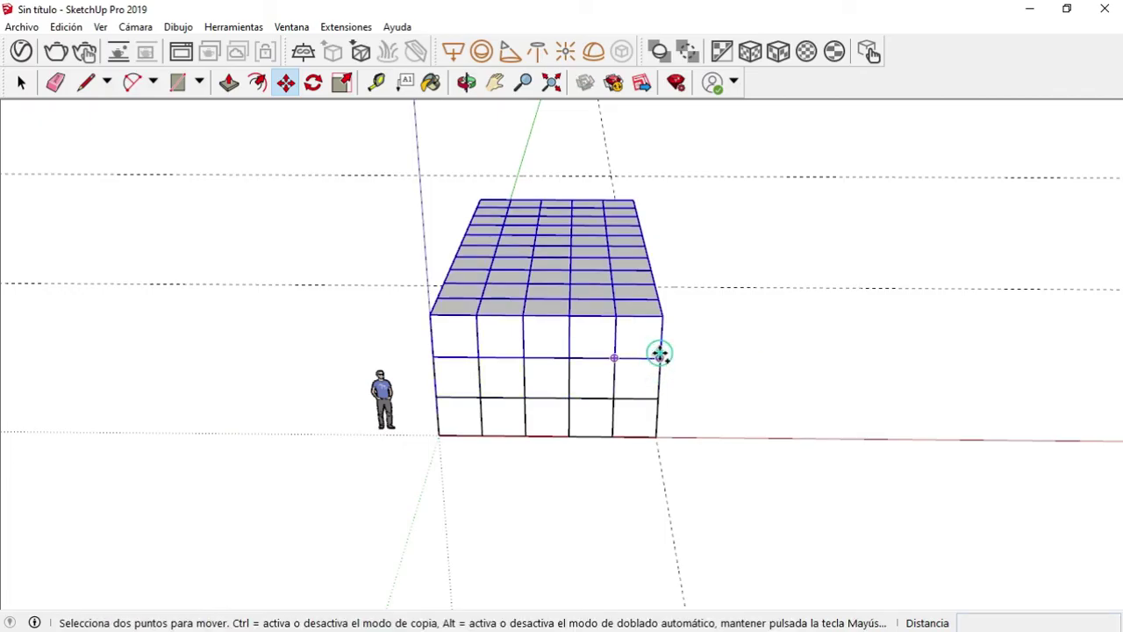
pyautogui.click(664, 315)
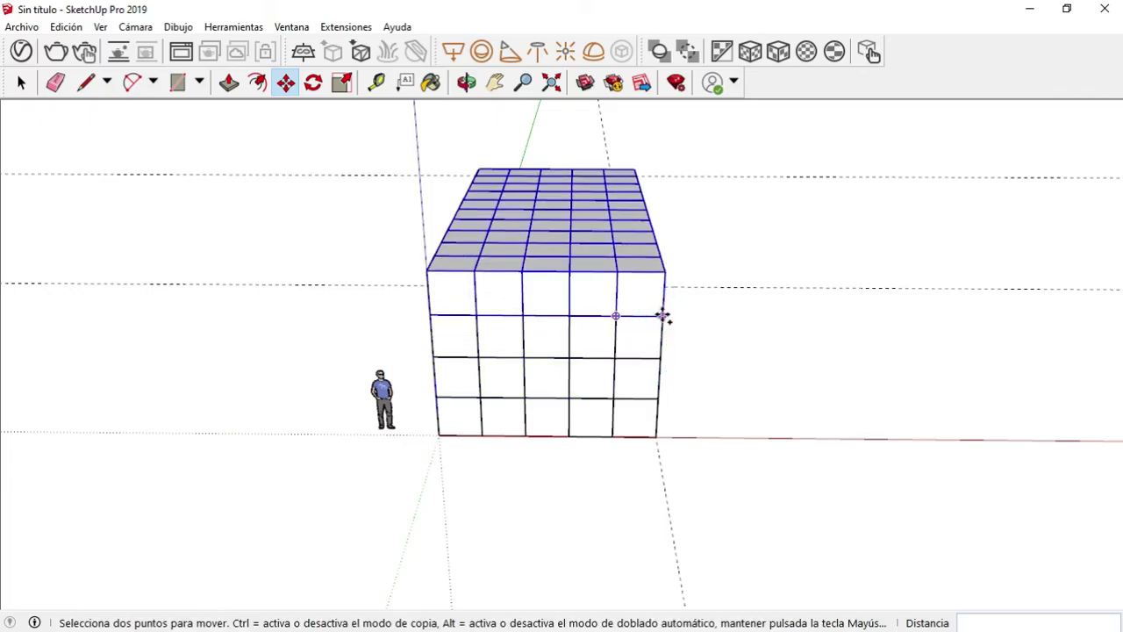
pyautogui.press('ctrl')
pyautogui.click(664, 316)
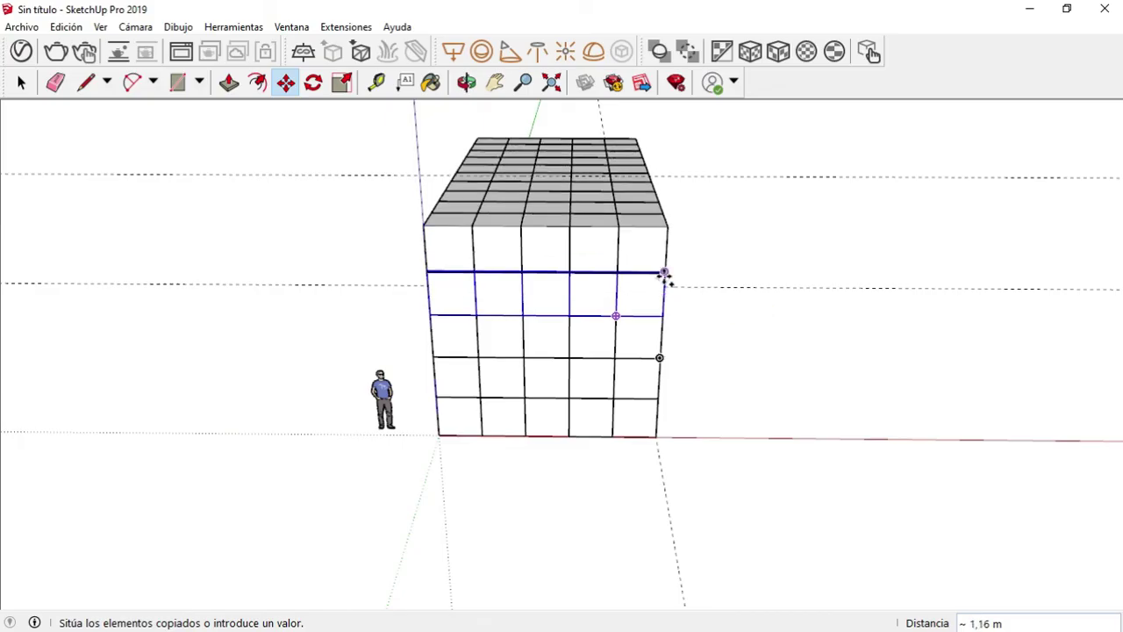
pyautogui.press('Escape')
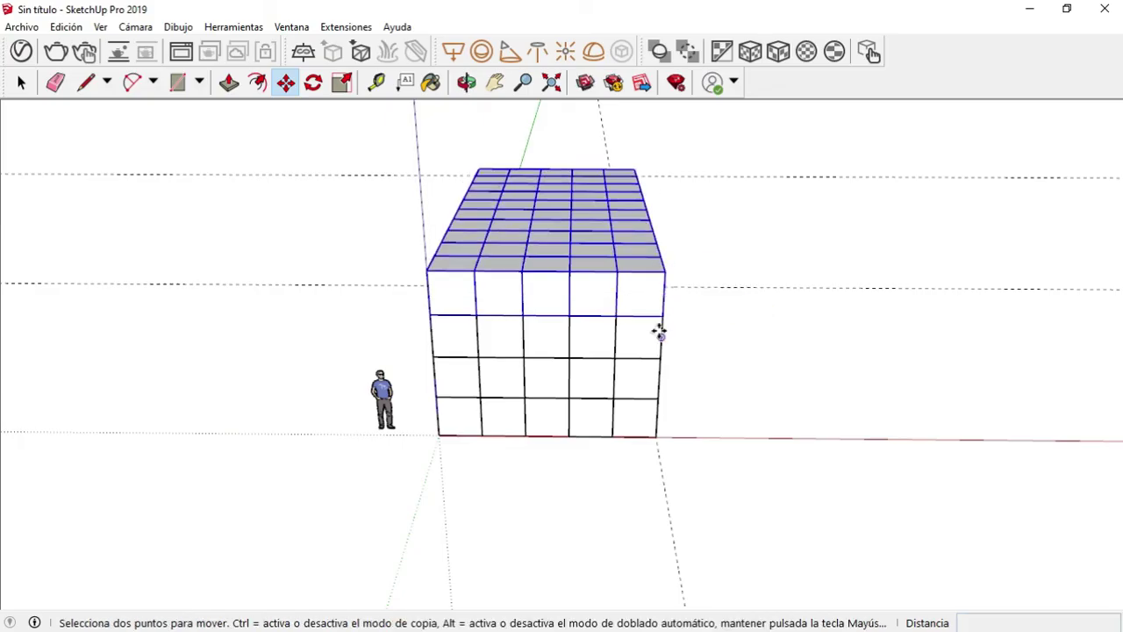
# Copy the top cube layer upward twice at 1.20 m spacing to build the fifth and sixth levels, and clear the selection
pyautogui.press('ctrl')
pyautogui.click(662, 316)
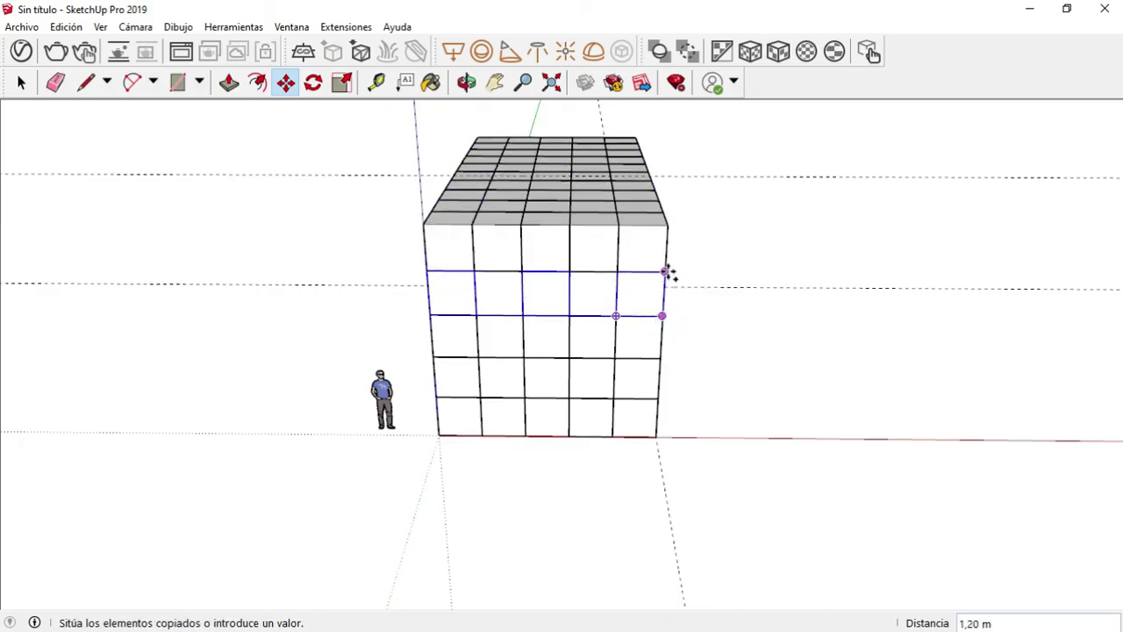
pyautogui.click(667, 267)
pyautogui.click(667, 269)
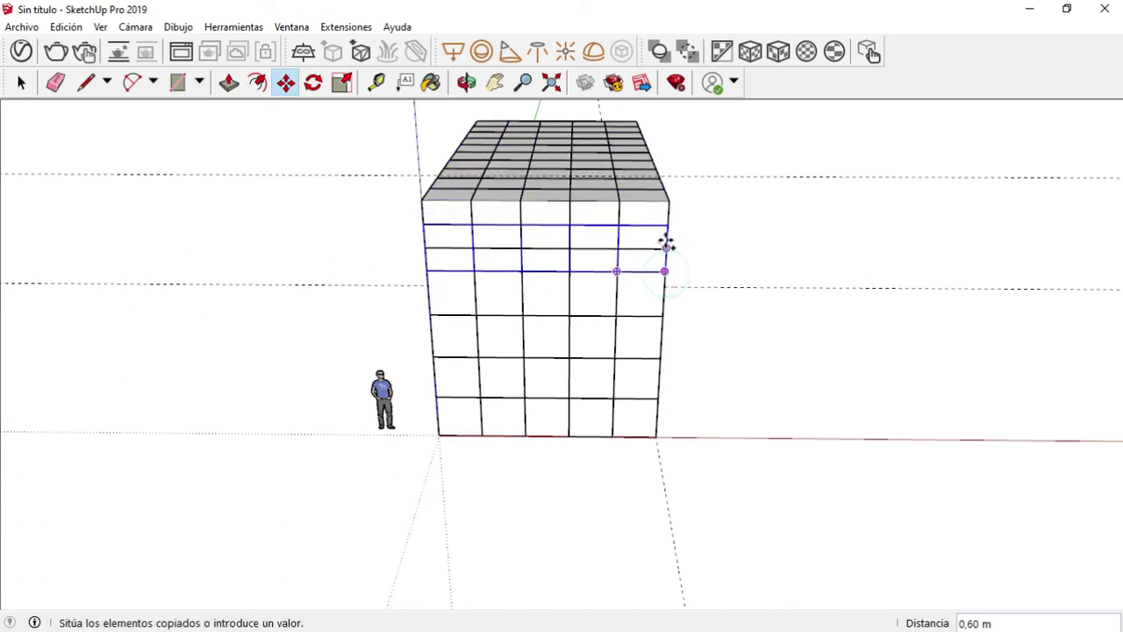
pyautogui.click(671, 223)
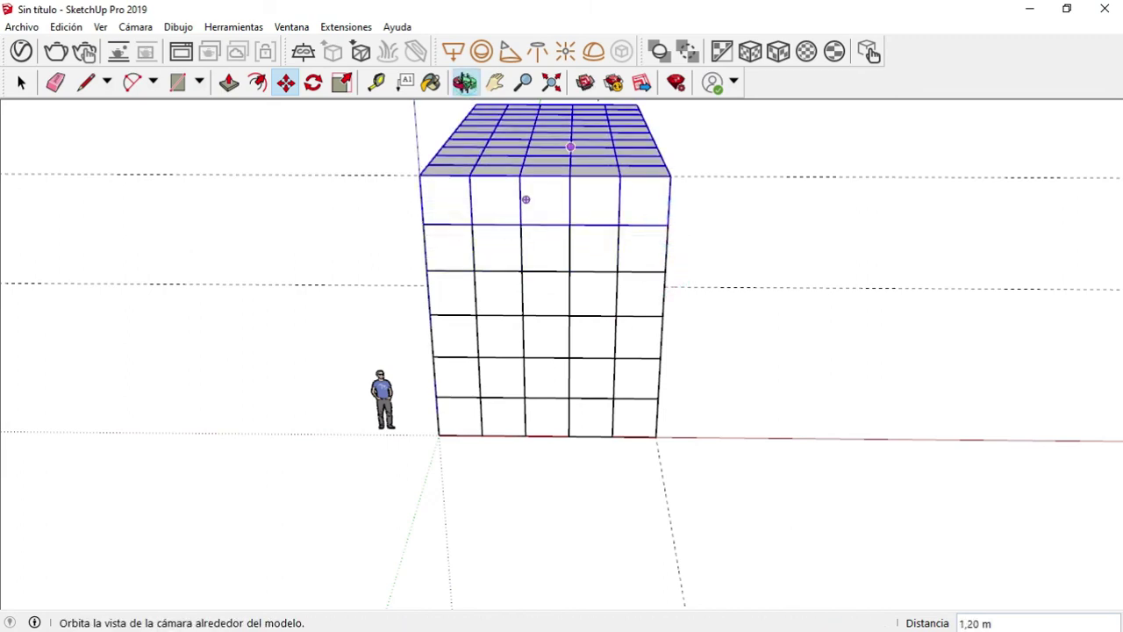
pyautogui.click(466, 81)
pyautogui.moveTo(757, 263); pyautogui.dragTo(191, 252)
pyautogui.click(21, 82)
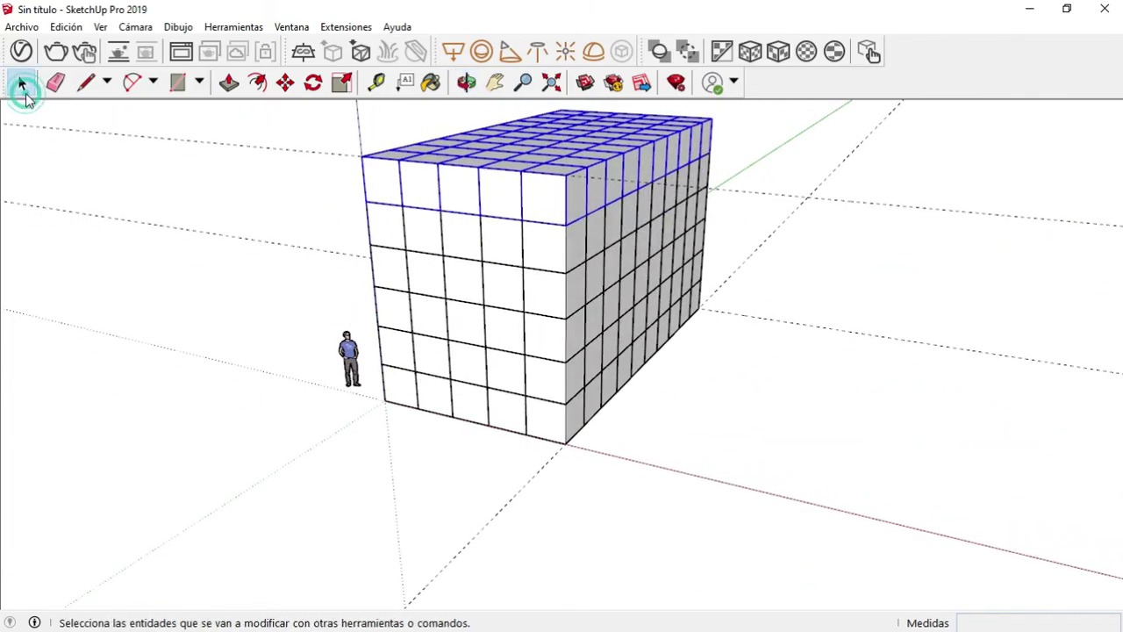
pyautogui.click(794, 198)
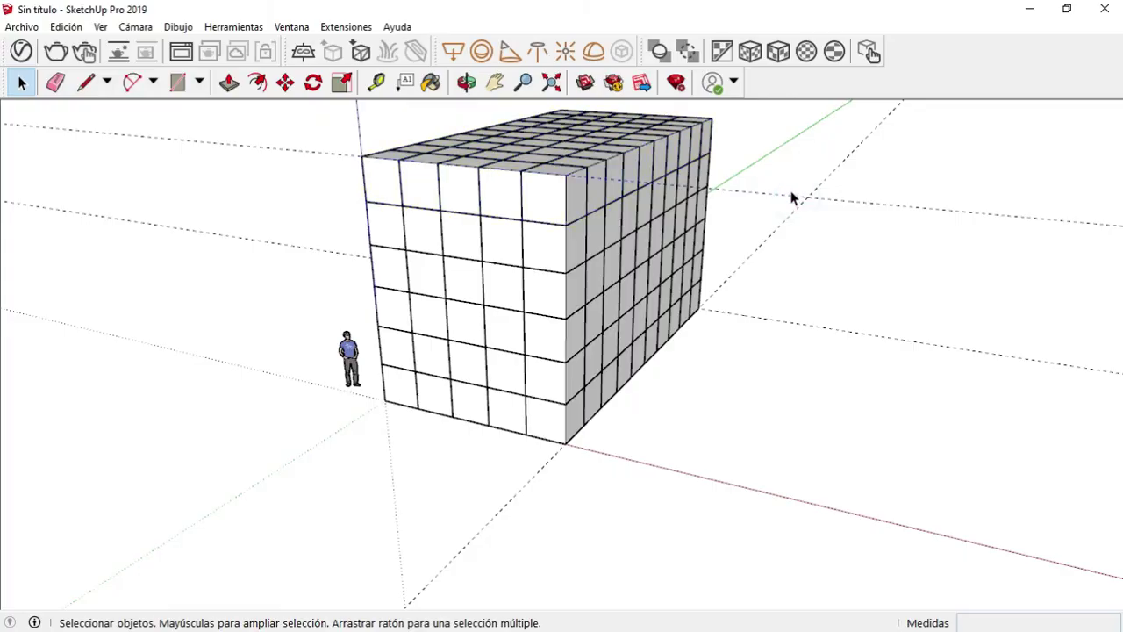
# Measure the cube block's height, length and width with the Tape Measure tool
pyautogui.click(379, 81)
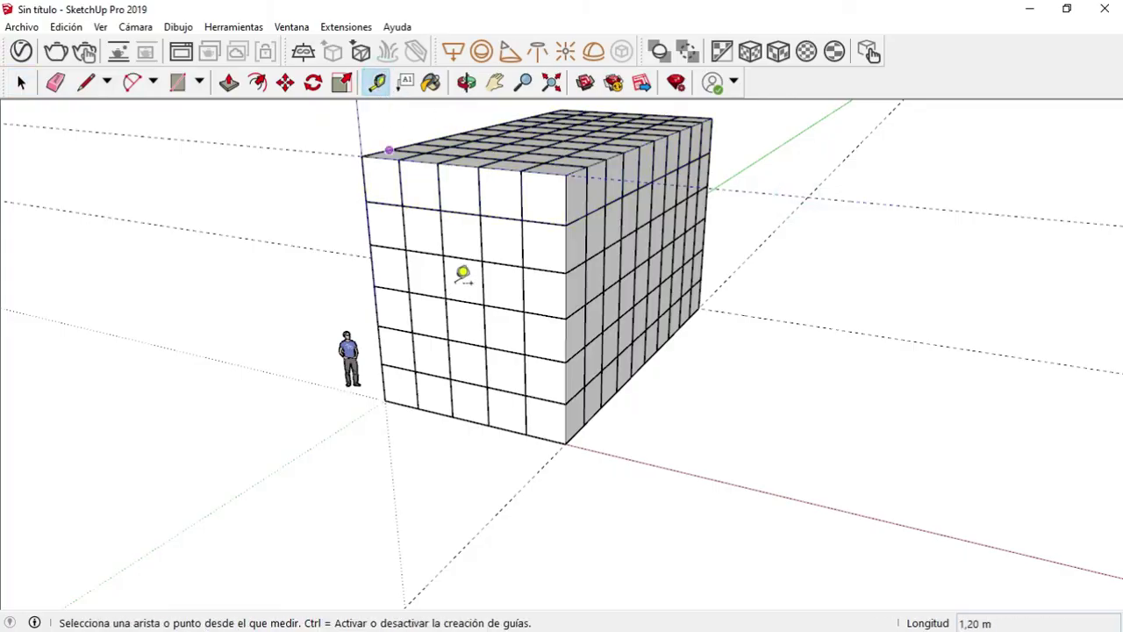
pyautogui.click(471, 421)
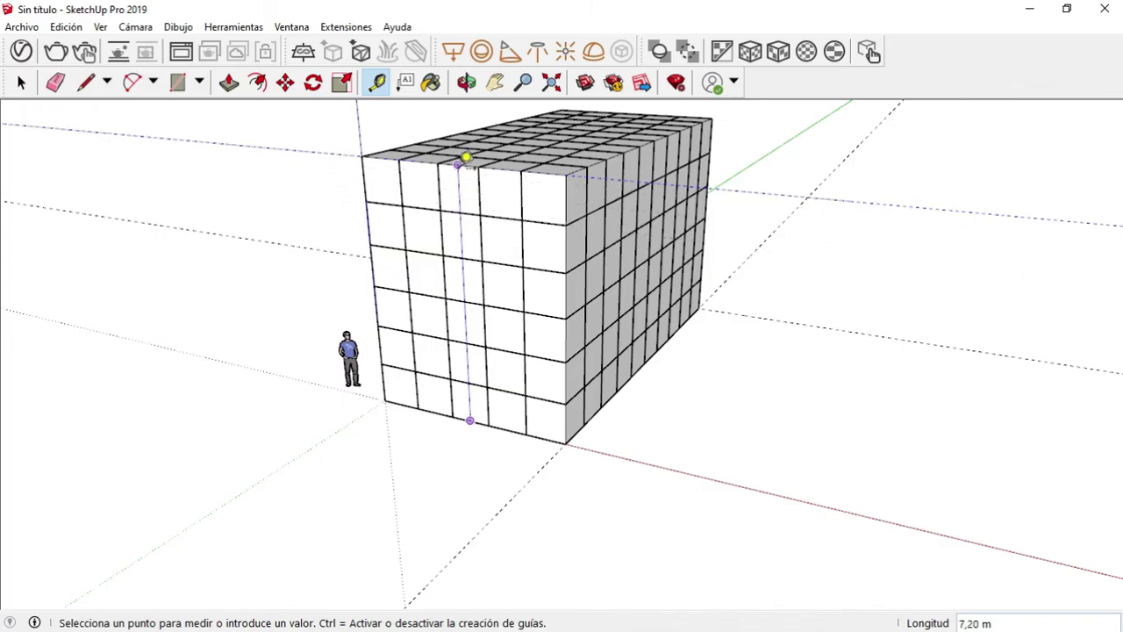
pyautogui.click(458, 165)
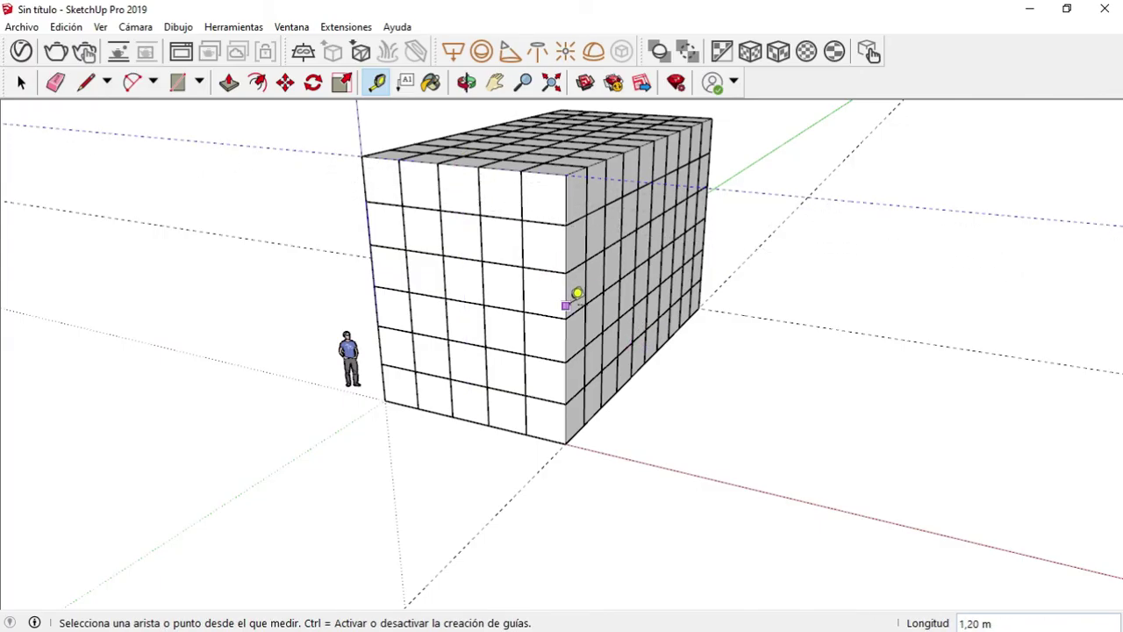
pyautogui.click(566, 296)
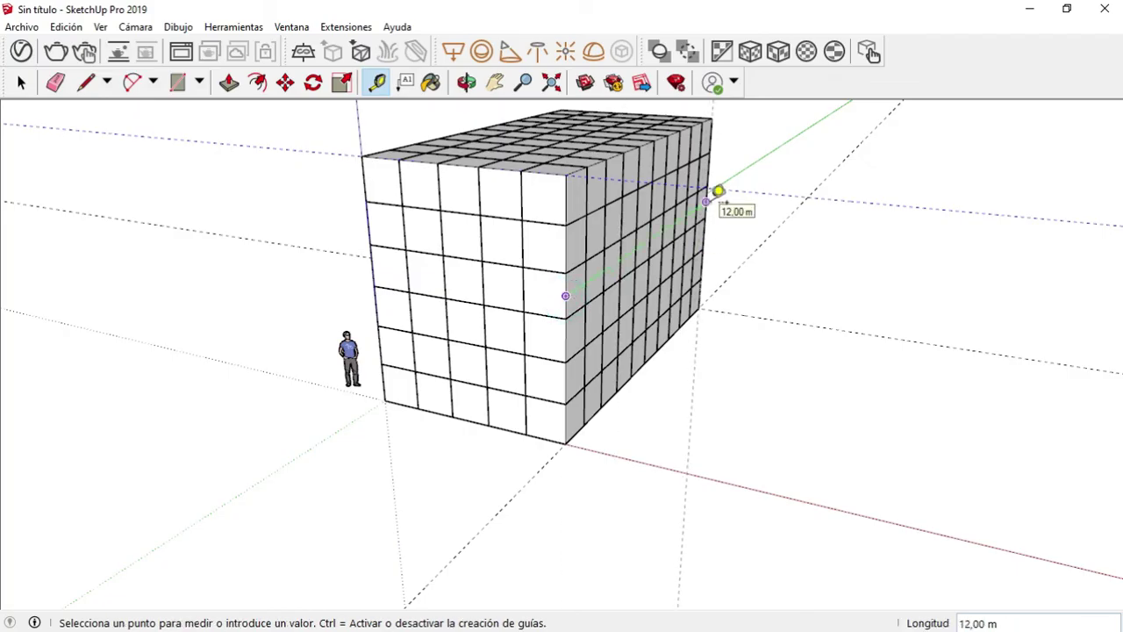
pyautogui.write('0,32')
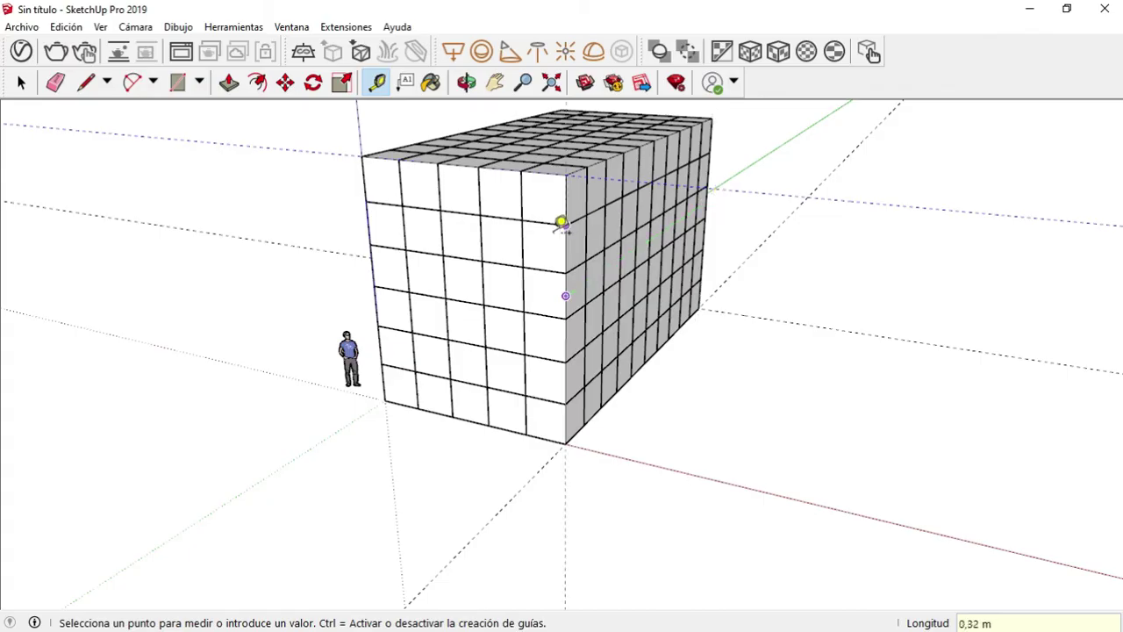
pyautogui.click(562, 222)
pyautogui.click(414, 142)
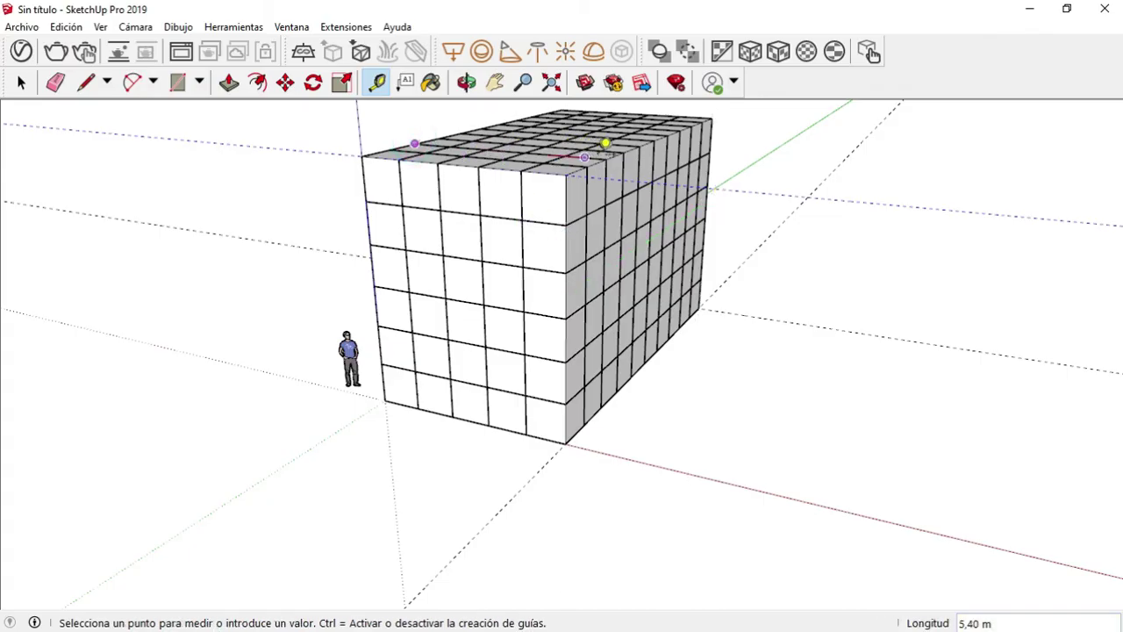
pyautogui.click(612, 143)
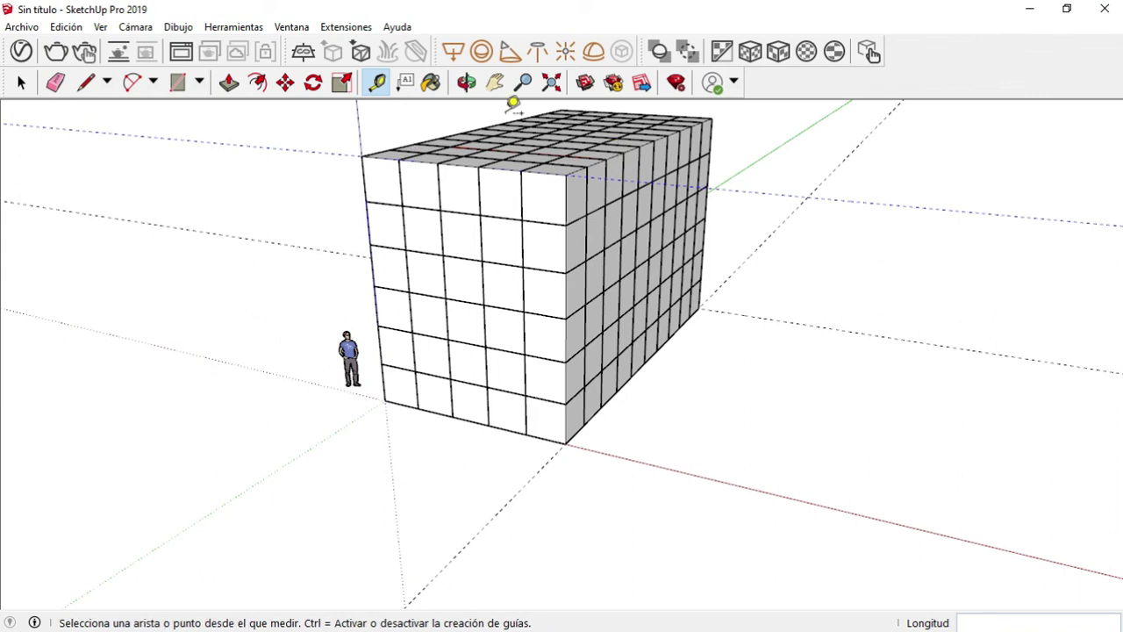
# Delete the remaining construction guide lines around the cube block
pyautogui.click(24, 83)
pyautogui.click(23, 83)
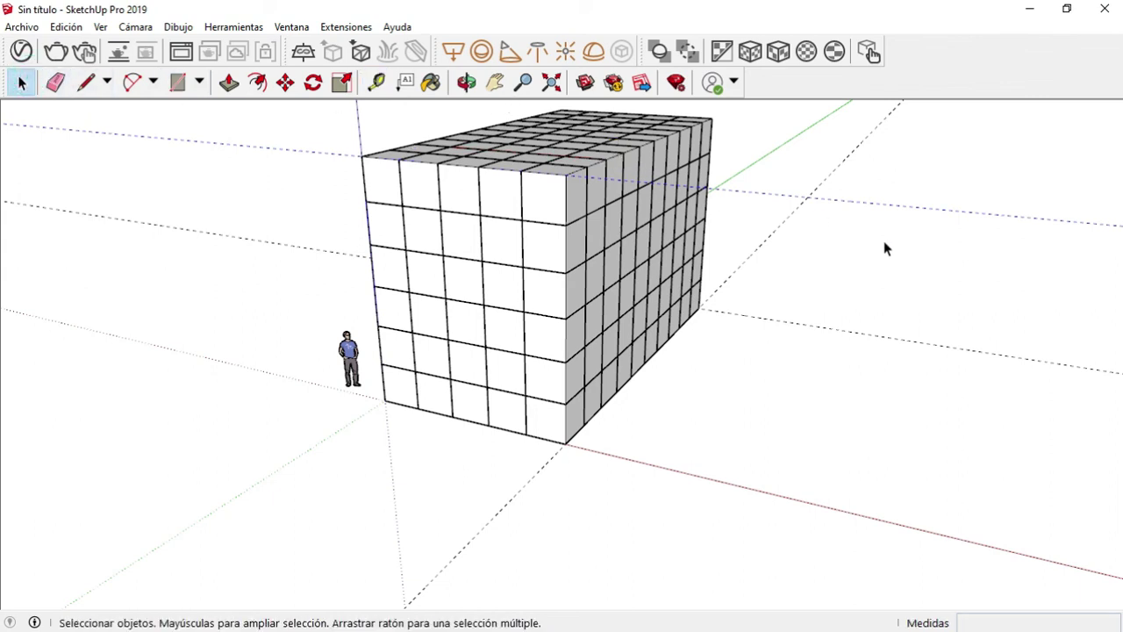
pyautogui.press('Delete')
pyautogui.click(857, 331)
pyautogui.press('Delete')
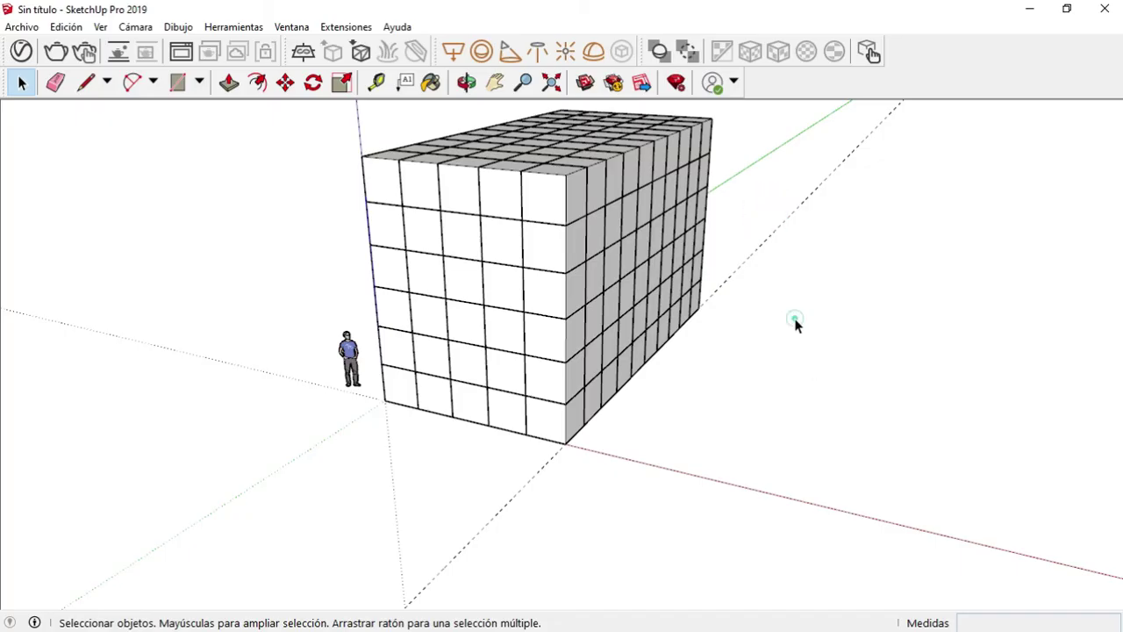
pyautogui.moveTo(795, 318); pyautogui.dragTo(735, 248)
pyautogui.press('Delete')
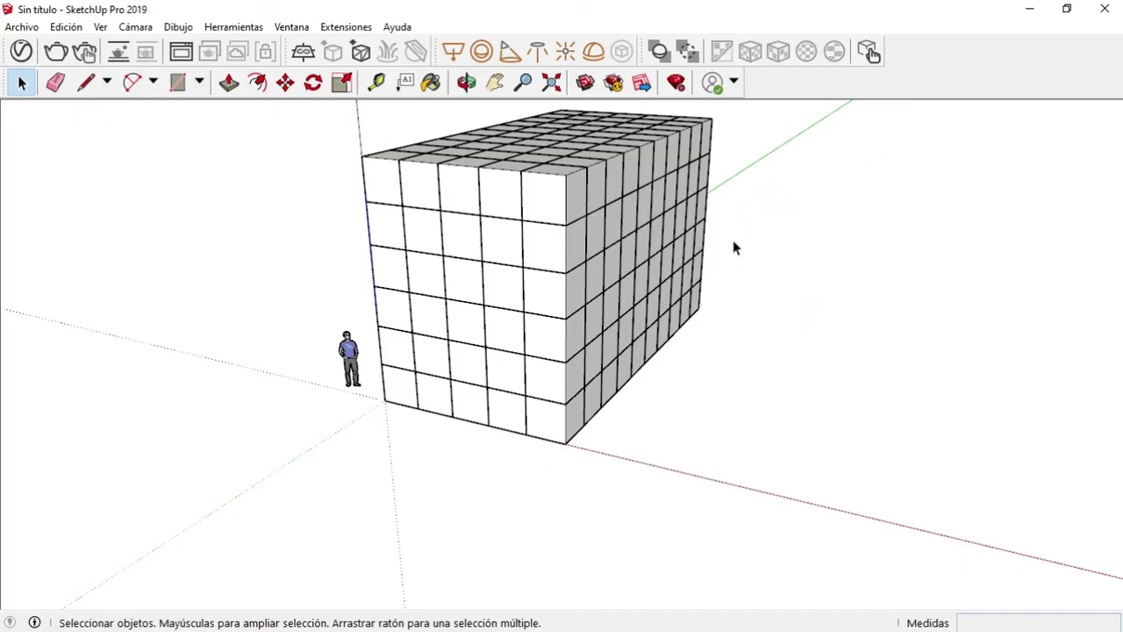
# Examine the complete cube block from several sides and at different distances by orbiting, panning and zooming
pyautogui.click(466, 81)
pyautogui.moveTo(644, 180); pyautogui.dragTo(342, 351)
pyautogui.moveTo(667, 324); pyautogui.dragTo(379, 314)
pyautogui.scroll(-3, 379, 313)
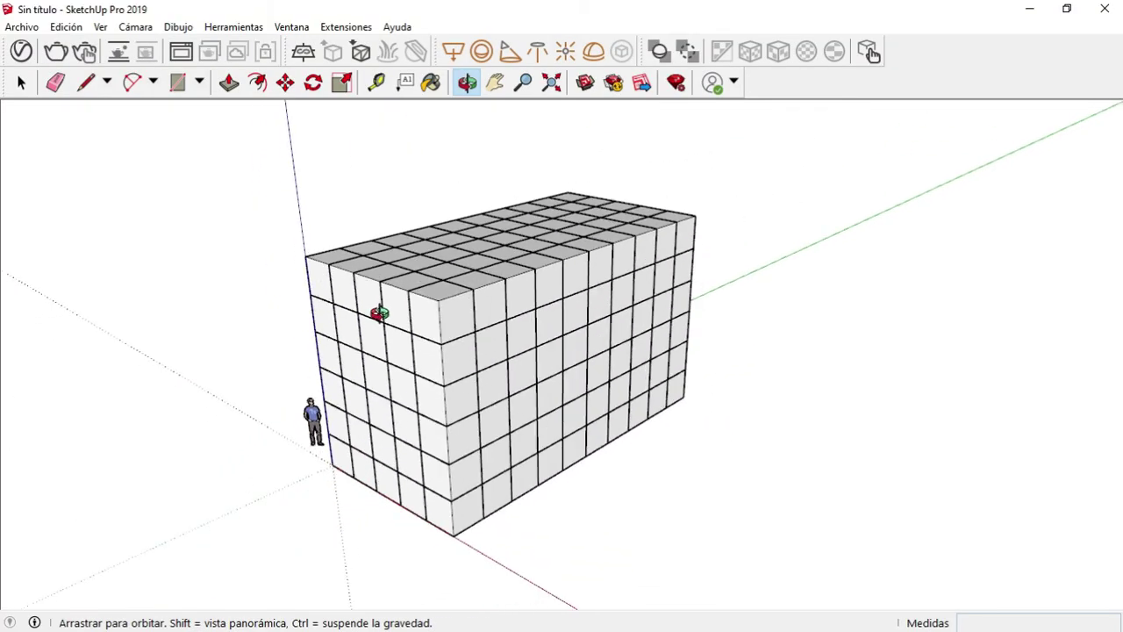
pyautogui.scroll(-1, 379, 313)
pyautogui.click(495, 83)
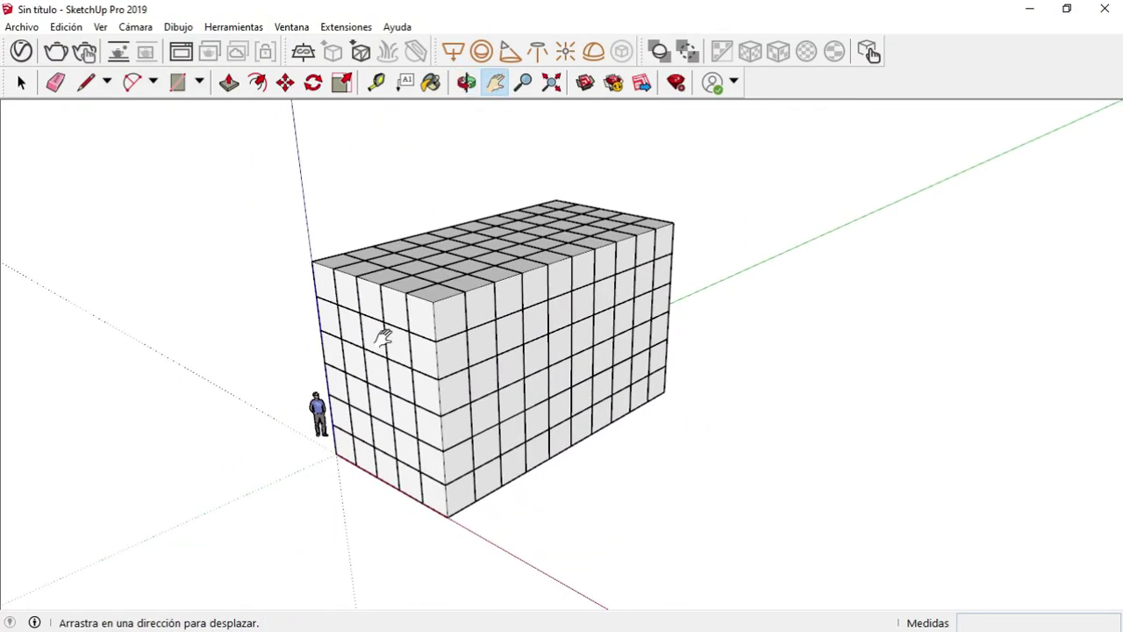
pyautogui.scroll(-1, 326, 496)
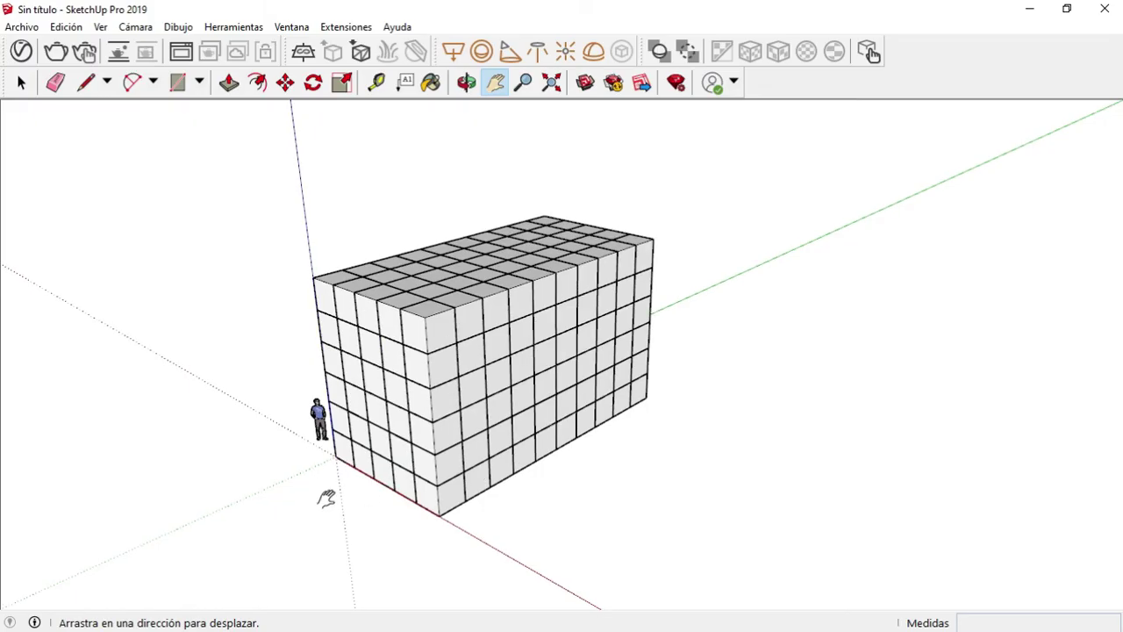
pyautogui.scroll(2, 307, 465)
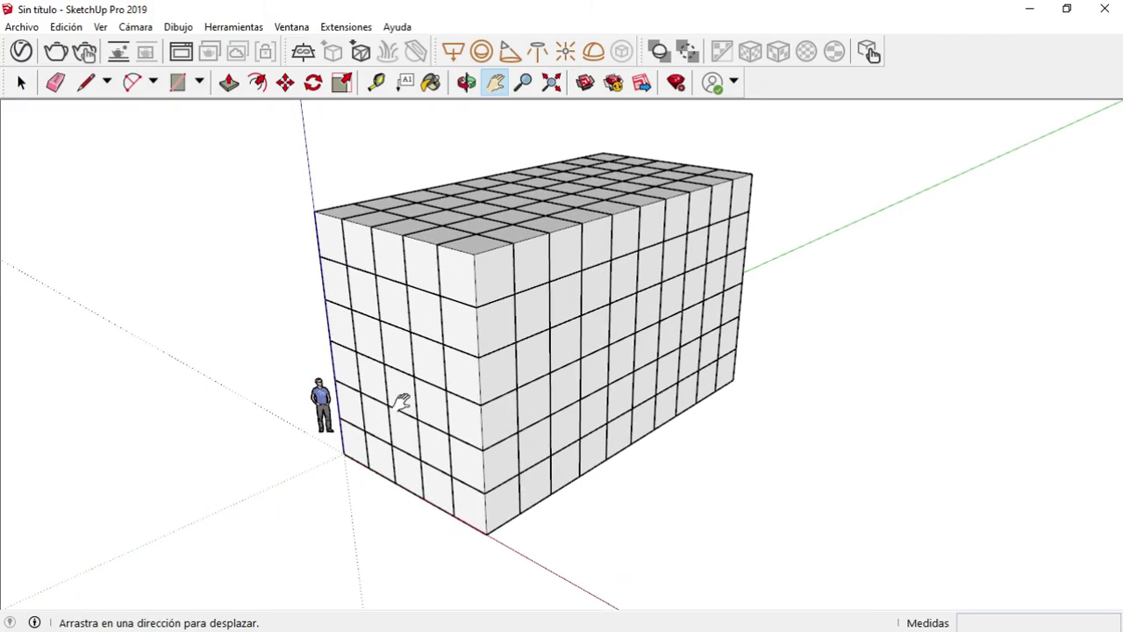
pyautogui.scroll(1, 400, 399)
pyautogui.scroll(-1, 519, 302)
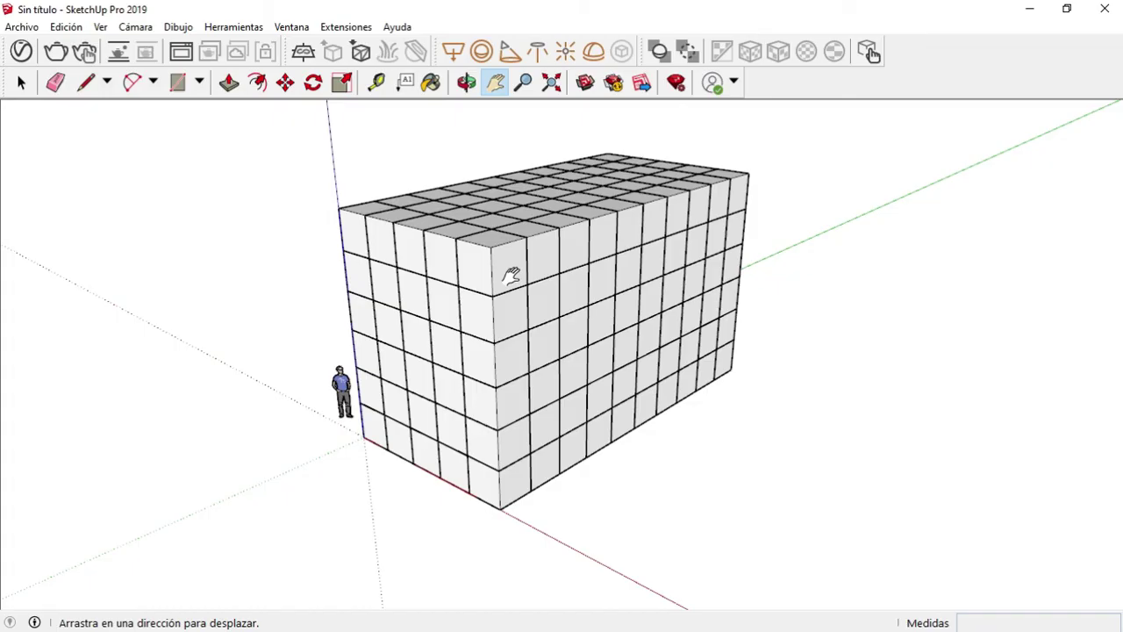
pyautogui.scroll(-2, 489, 239)
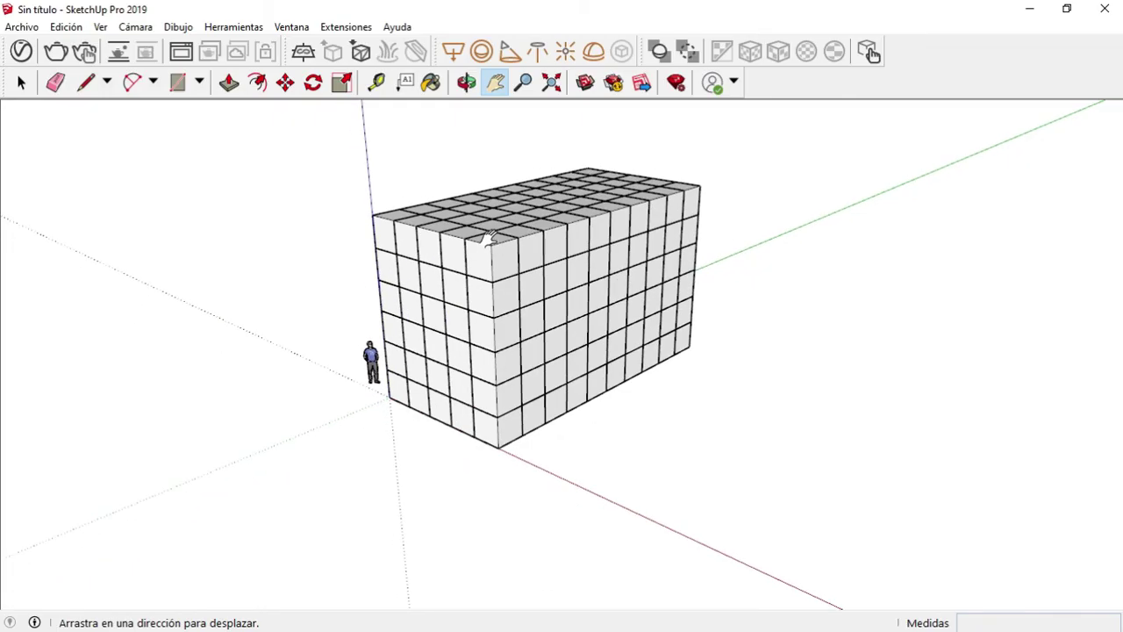
pyautogui.scroll(3, 489, 239)
pyautogui.scroll(-3, 489, 239)
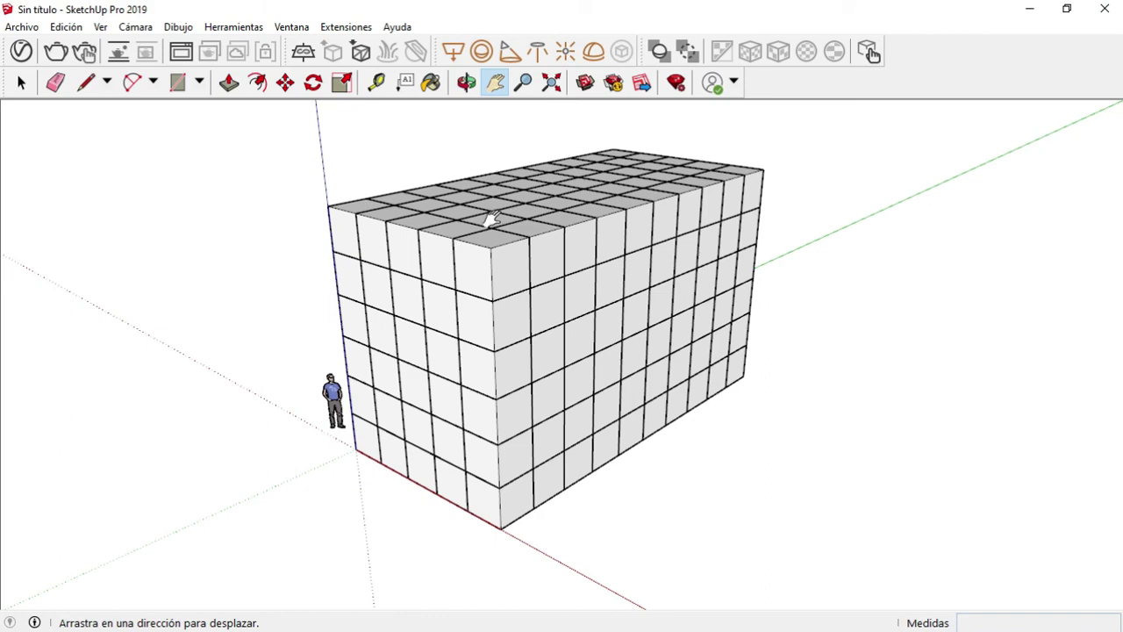
pyautogui.scroll(1, 492, 220)
pyautogui.moveTo(640, 293)
pyautogui.mouseDown()
pyautogui.moveTo(456, 265)
pyautogui.moveTo(742, 276)
pyautogui.moveTo(650, 292)
pyautogui.mouseUp()
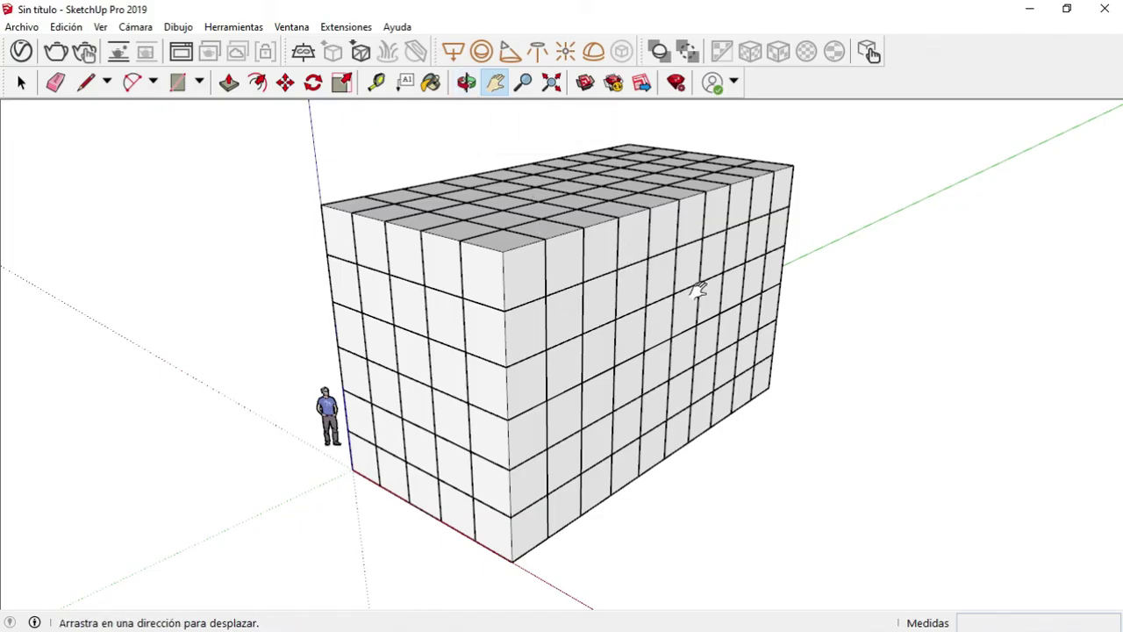
pyautogui.click(467, 82)
pyautogui.moveTo(819, 281); pyautogui.dragTo(686, 239)
pyautogui.moveTo(530, 219); pyautogui.dragTo(509, 195)
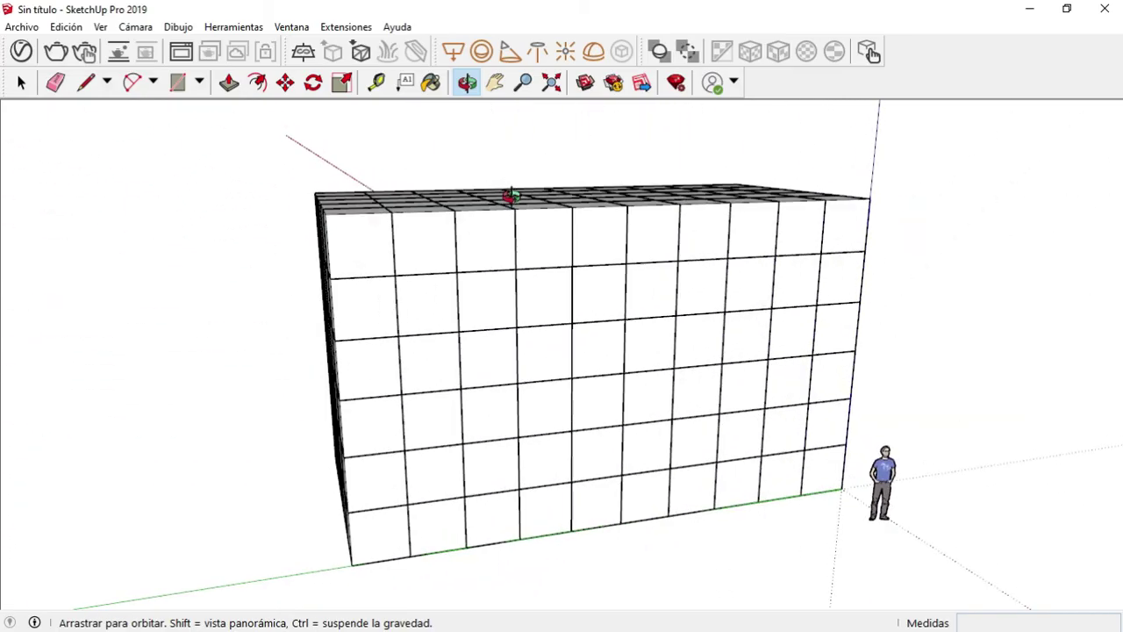
pyautogui.moveTo(855, 171); pyautogui.dragTo(419, 258)
pyautogui.moveTo(791, 253)
pyautogui.mouseDown()
pyautogui.moveTo(587, 253)
pyautogui.moveTo(489, 221)
pyautogui.moveTo(451, 221)
pyautogui.mouseUp()
pyautogui.moveTo(381, 246); pyautogui.dragTo(386, 248)
pyautogui.scroll(-3, 386, 248)
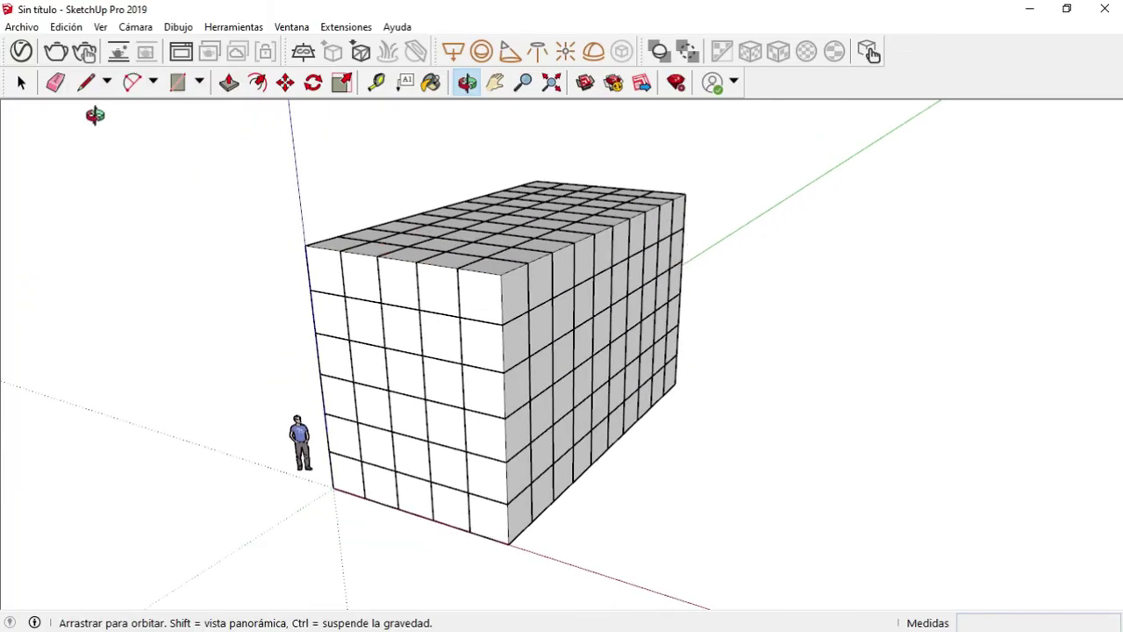
# Delete the two second-level cubes on the front face next to the blue-axis corner
pyautogui.click(21, 82)
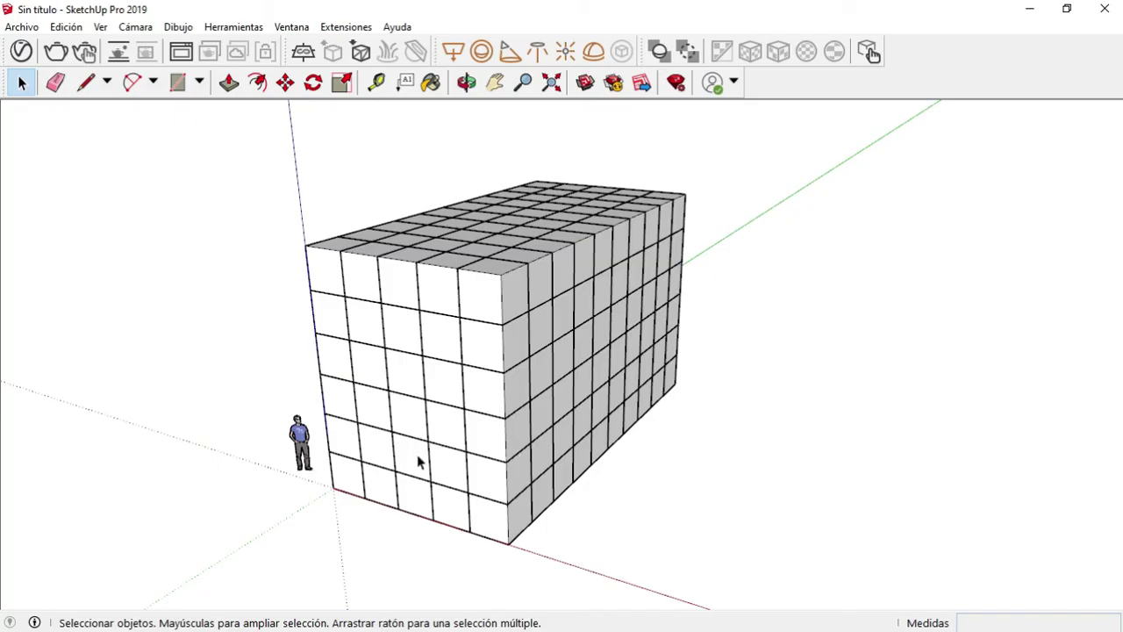
pyautogui.click(359, 447)
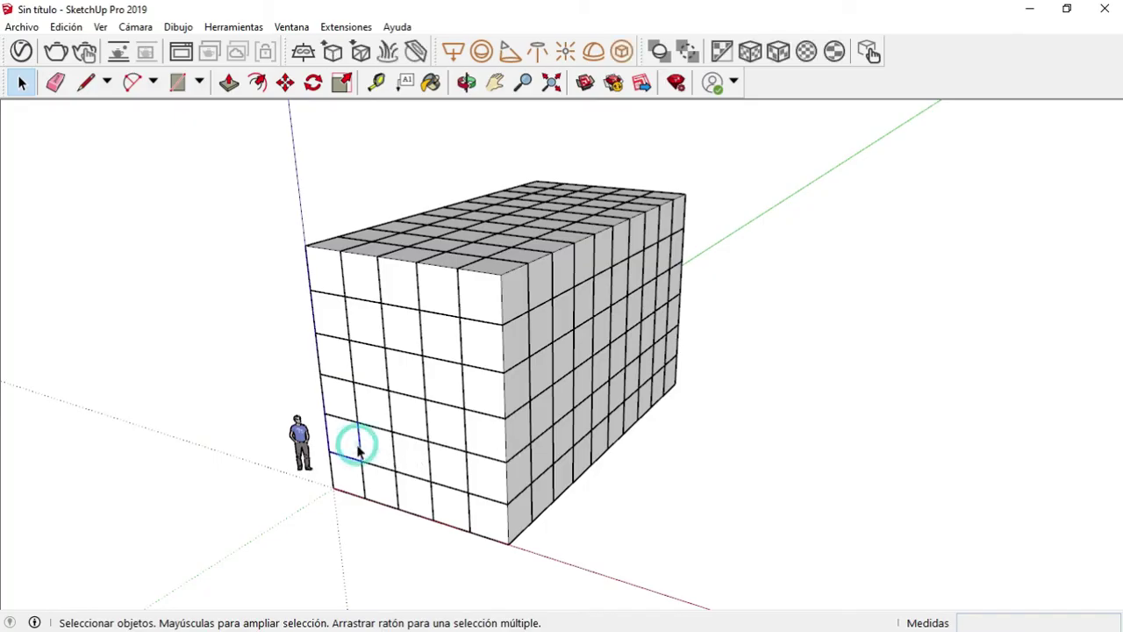
pyautogui.press('Delete')
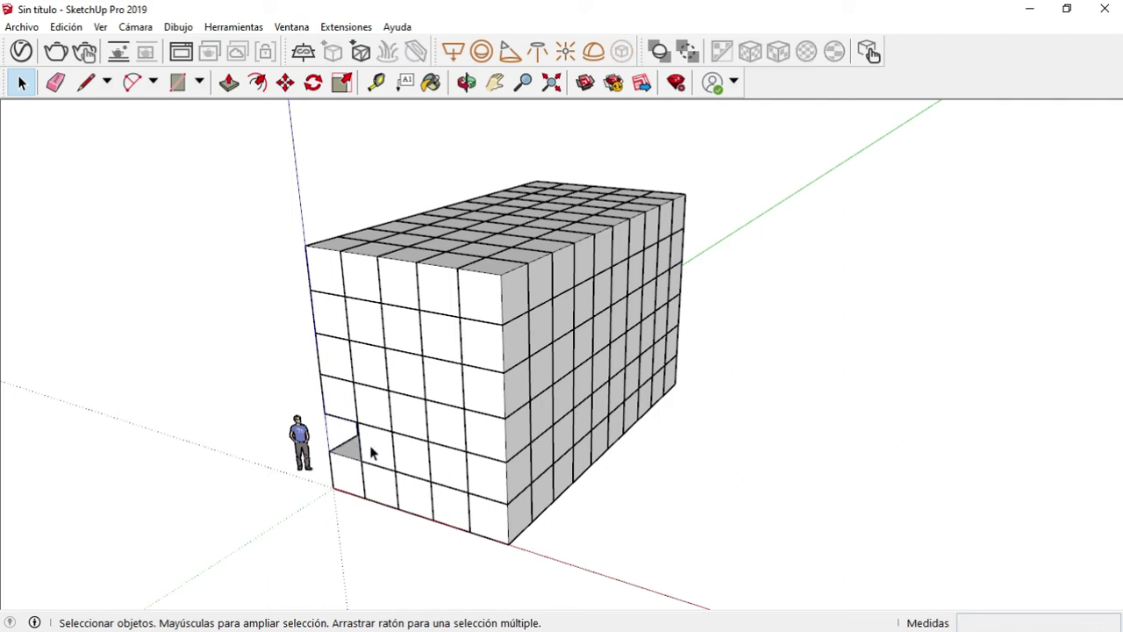
pyautogui.click(371, 452)
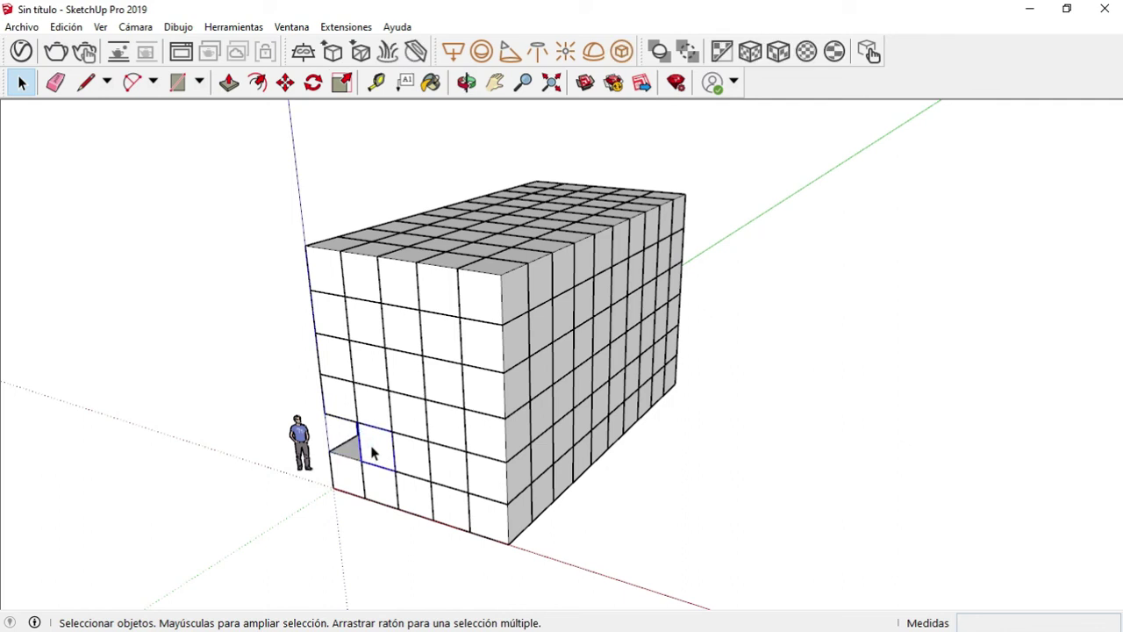
pyautogui.press('Delete')
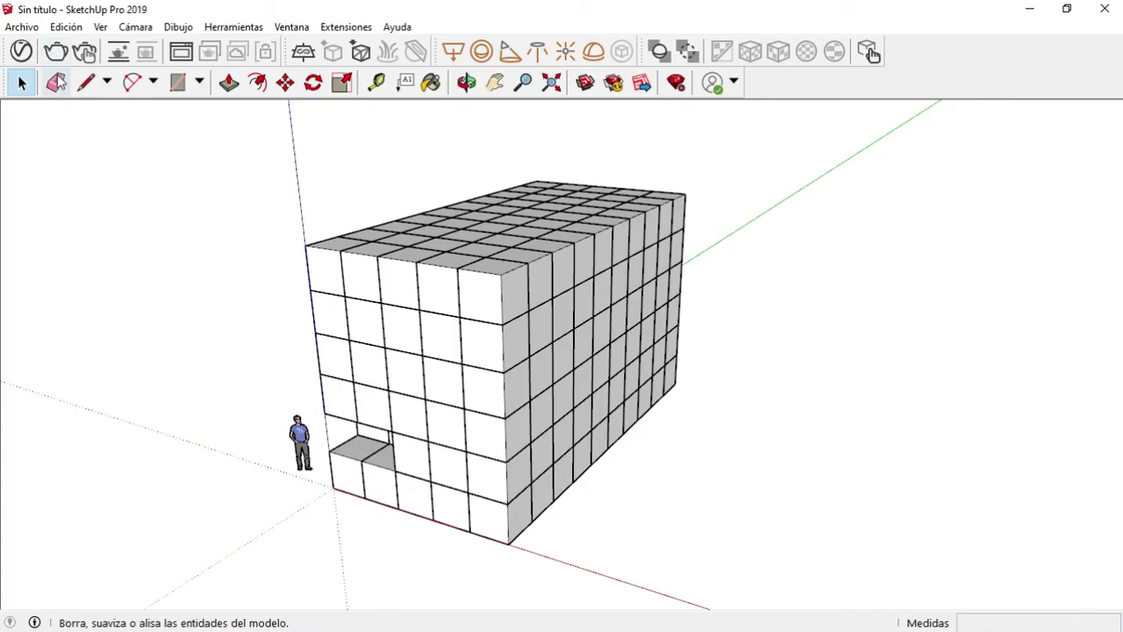
# Erase the two third-level front cubes directly above the opening with the Eraser tool
pyautogui.click(56, 89)
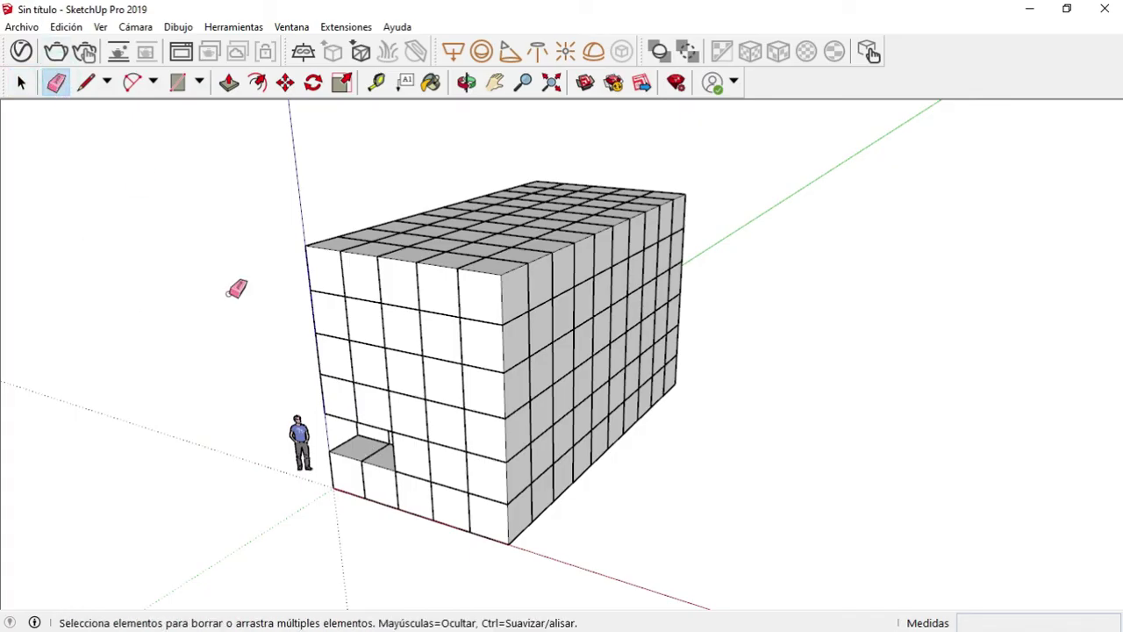
pyautogui.moveTo(337, 410); pyautogui.dragTo(340, 412)
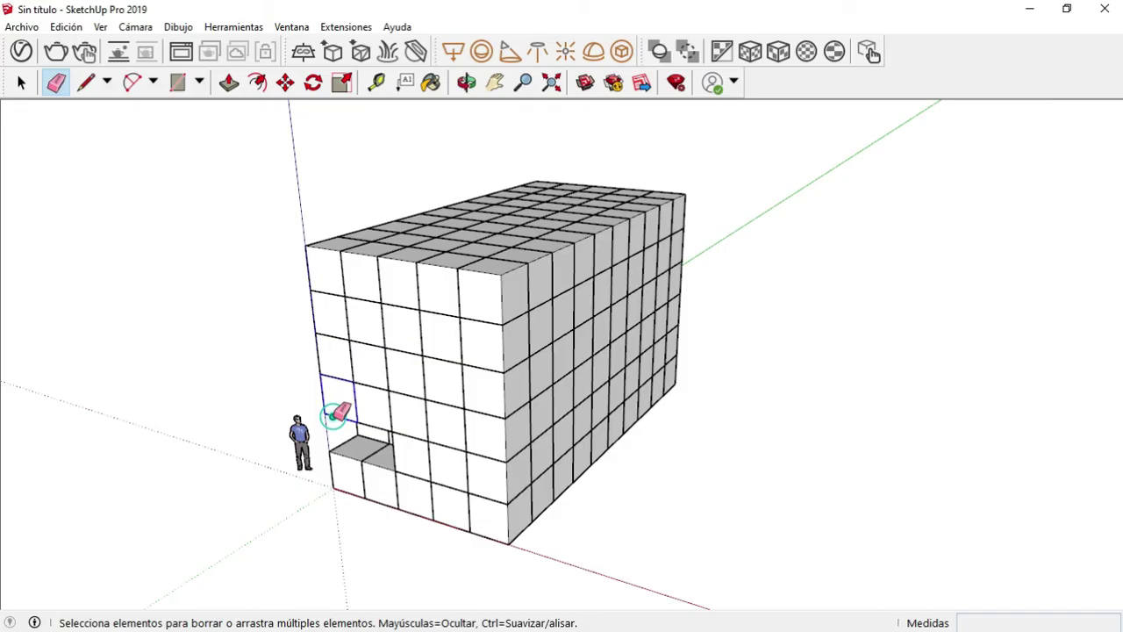
pyautogui.click(375, 424)
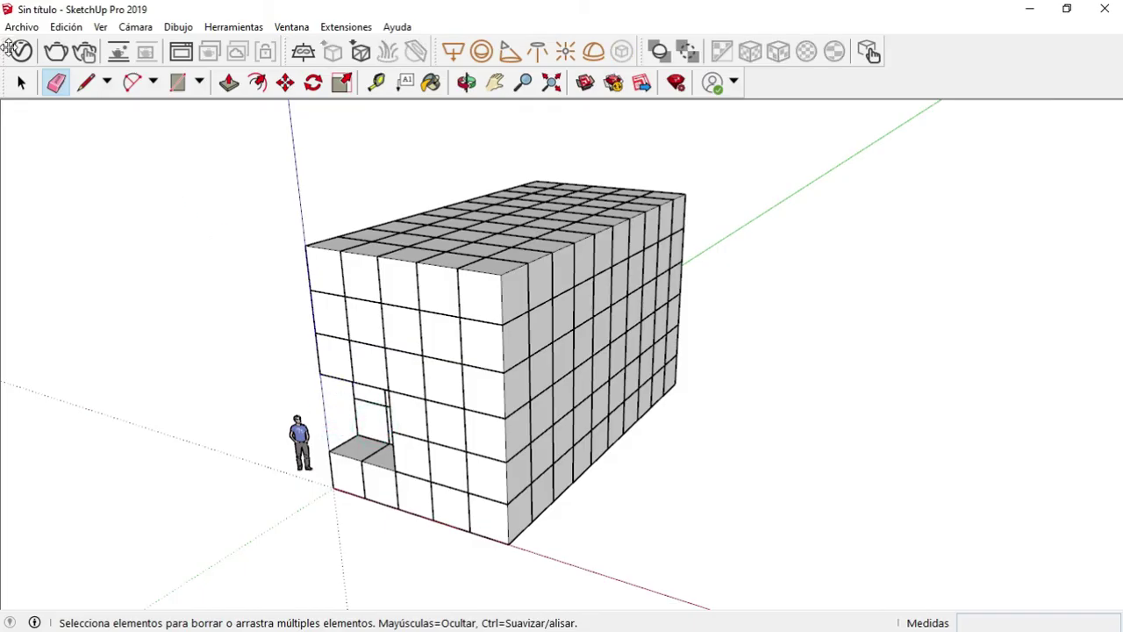
# Delete the fourth-level corner cube above the front opening, at the blue axis
pyautogui.click(21, 82)
pyautogui.click(324, 375)
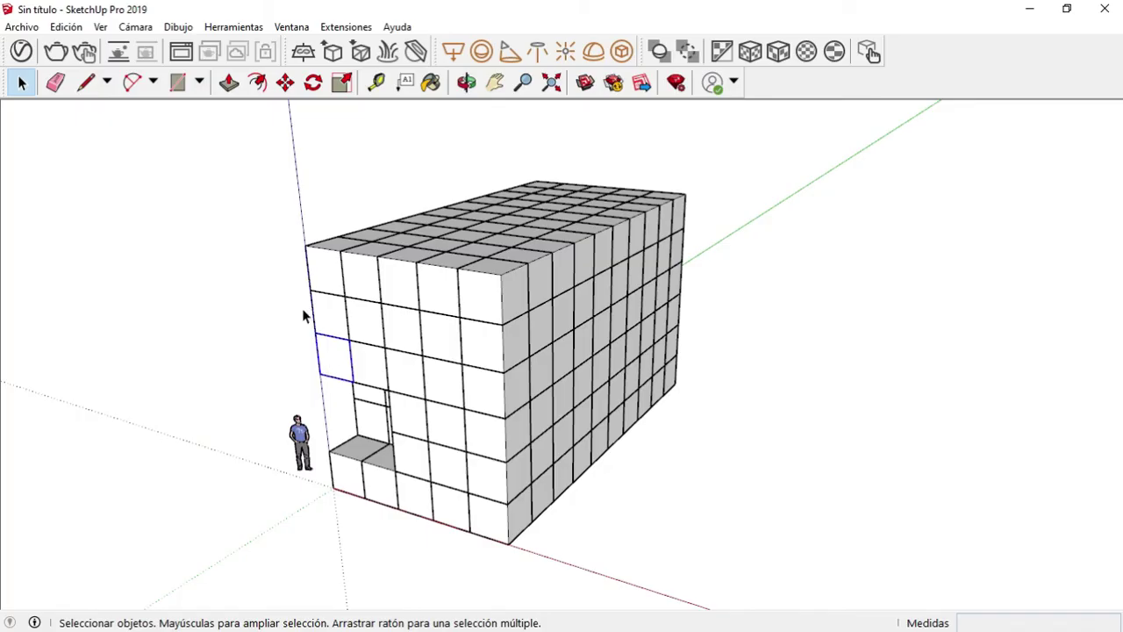
pyautogui.click(466, 82)
pyautogui.moveTo(339, 239); pyautogui.dragTo(780, 168)
pyautogui.moveTo(606, 240); pyautogui.dragTo(570, 251)
pyautogui.moveTo(638, 257); pyautogui.dragTo(542, 284)
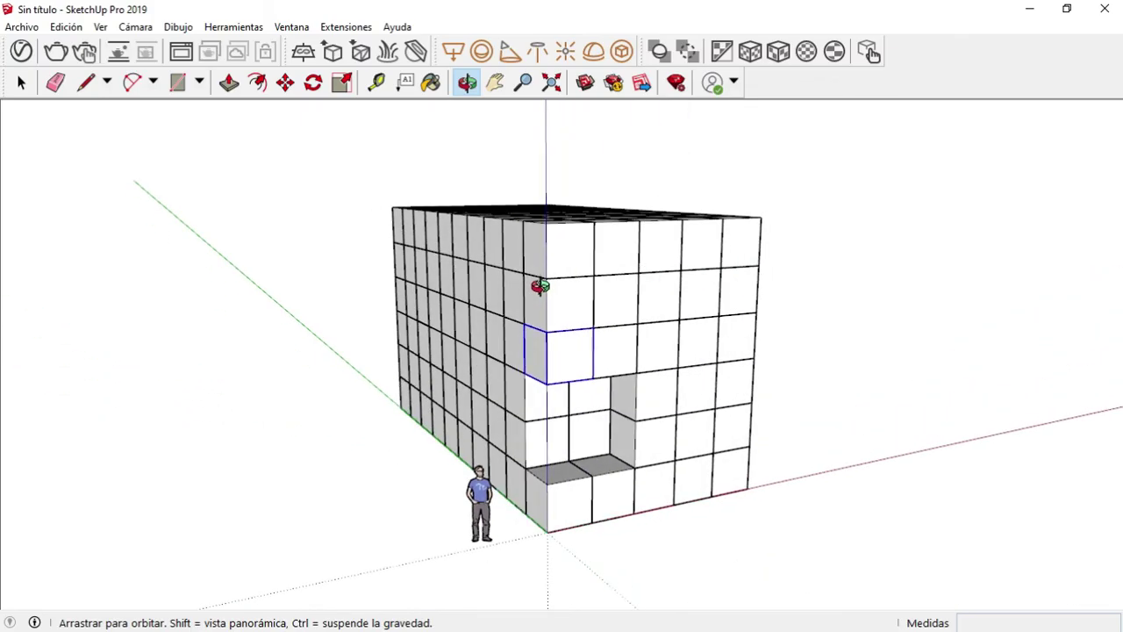
pyautogui.press('Delete')
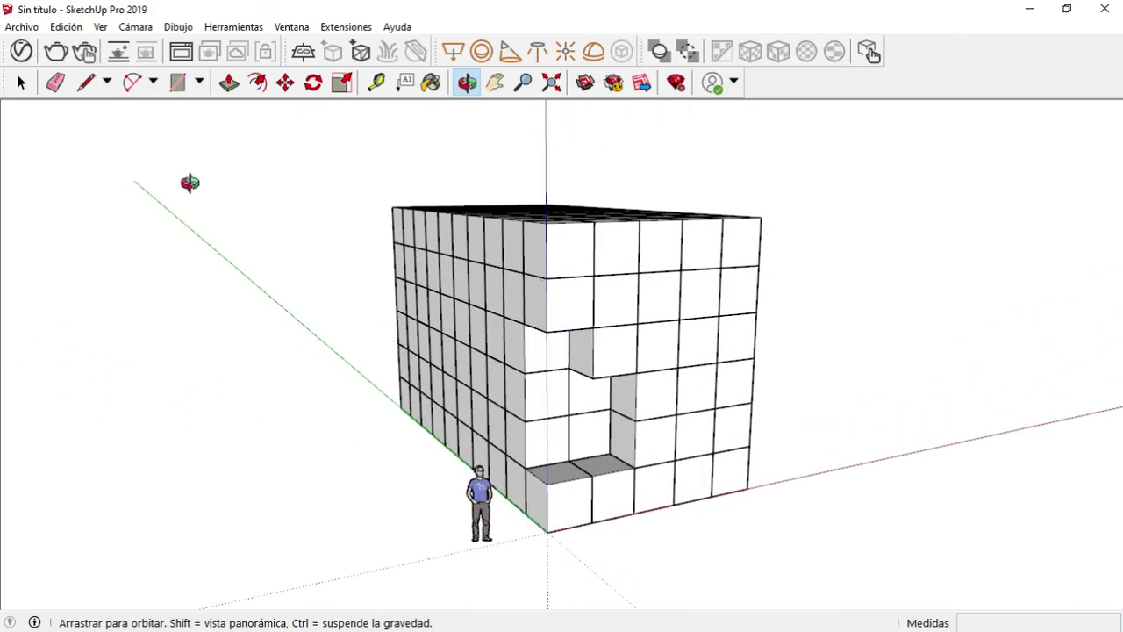
pyautogui.click(21, 82)
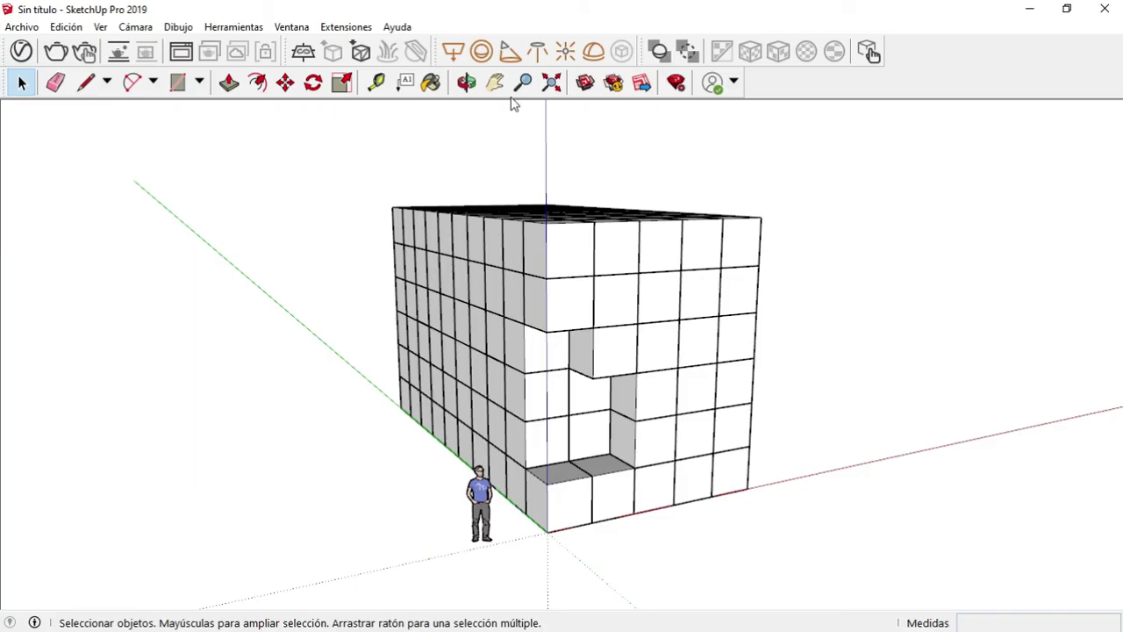
pyautogui.click(466, 82)
pyautogui.moveTo(571, 254); pyautogui.dragTo(603, 302)
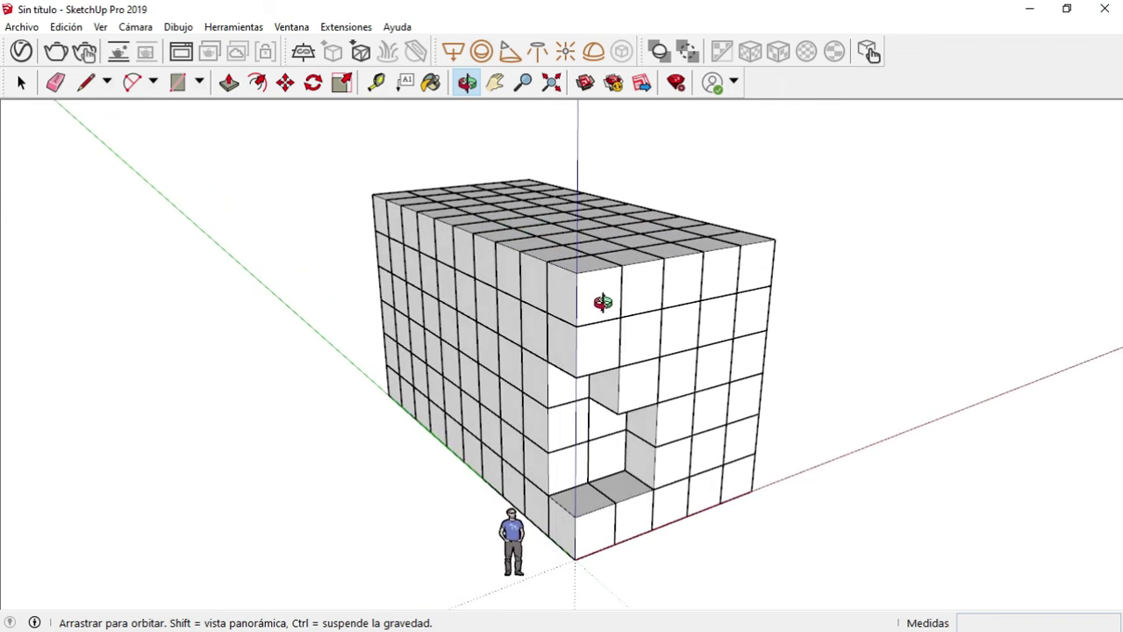